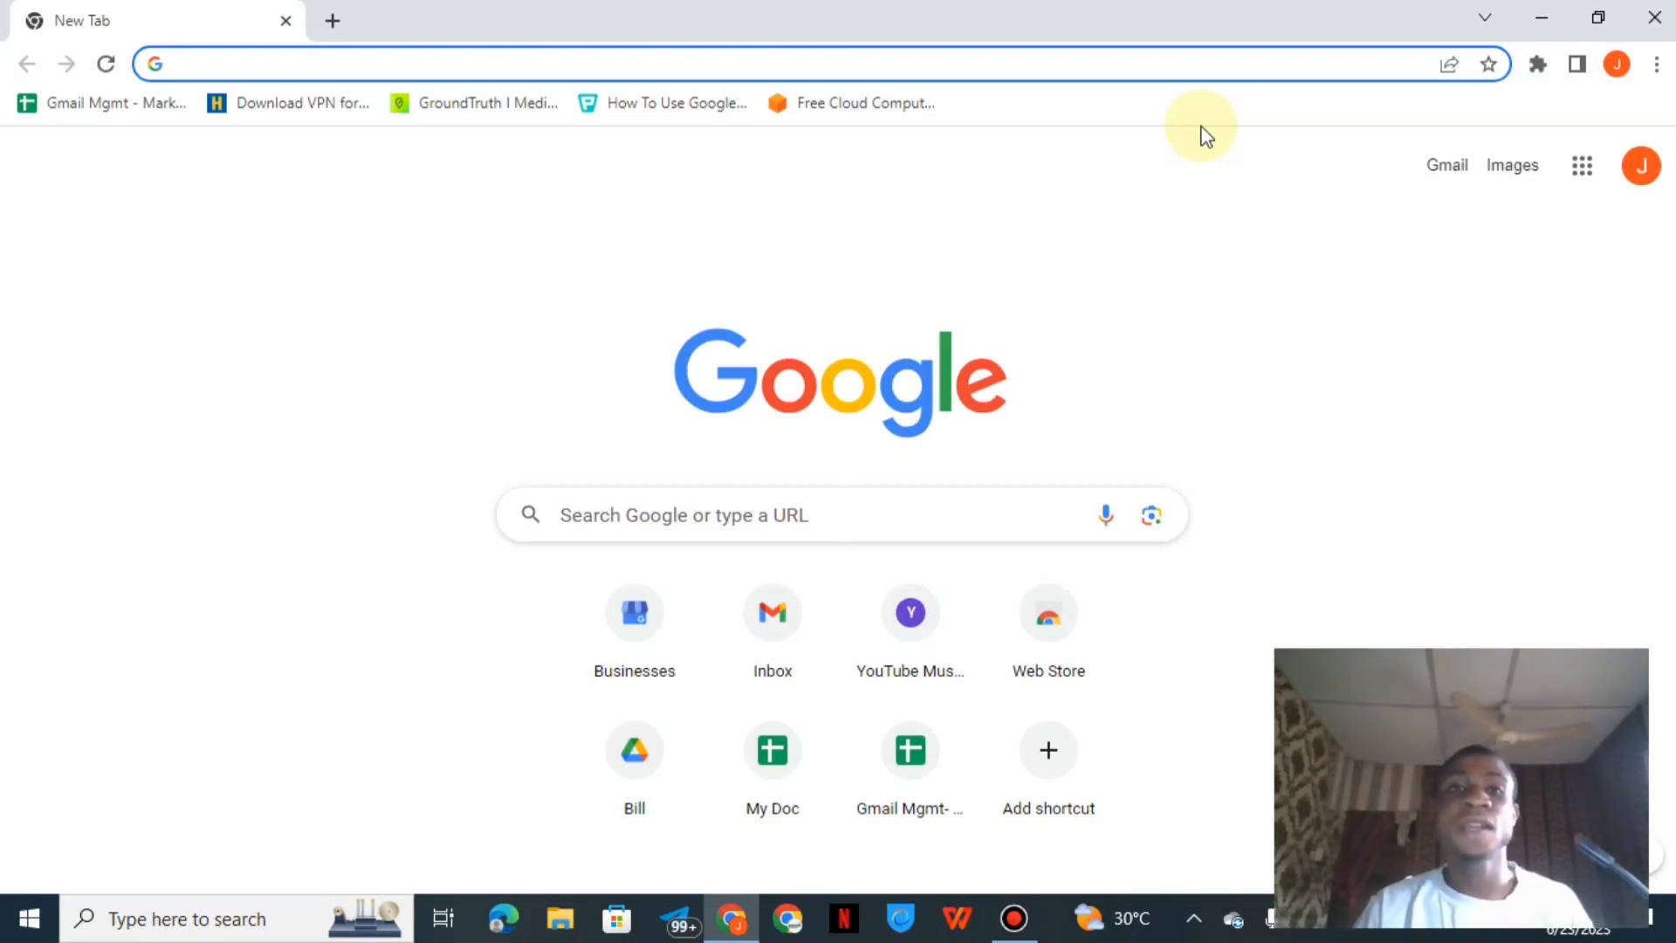
# - Open the AdMob website at admob.google.com
pyautogui.moveTo(1043, 9)
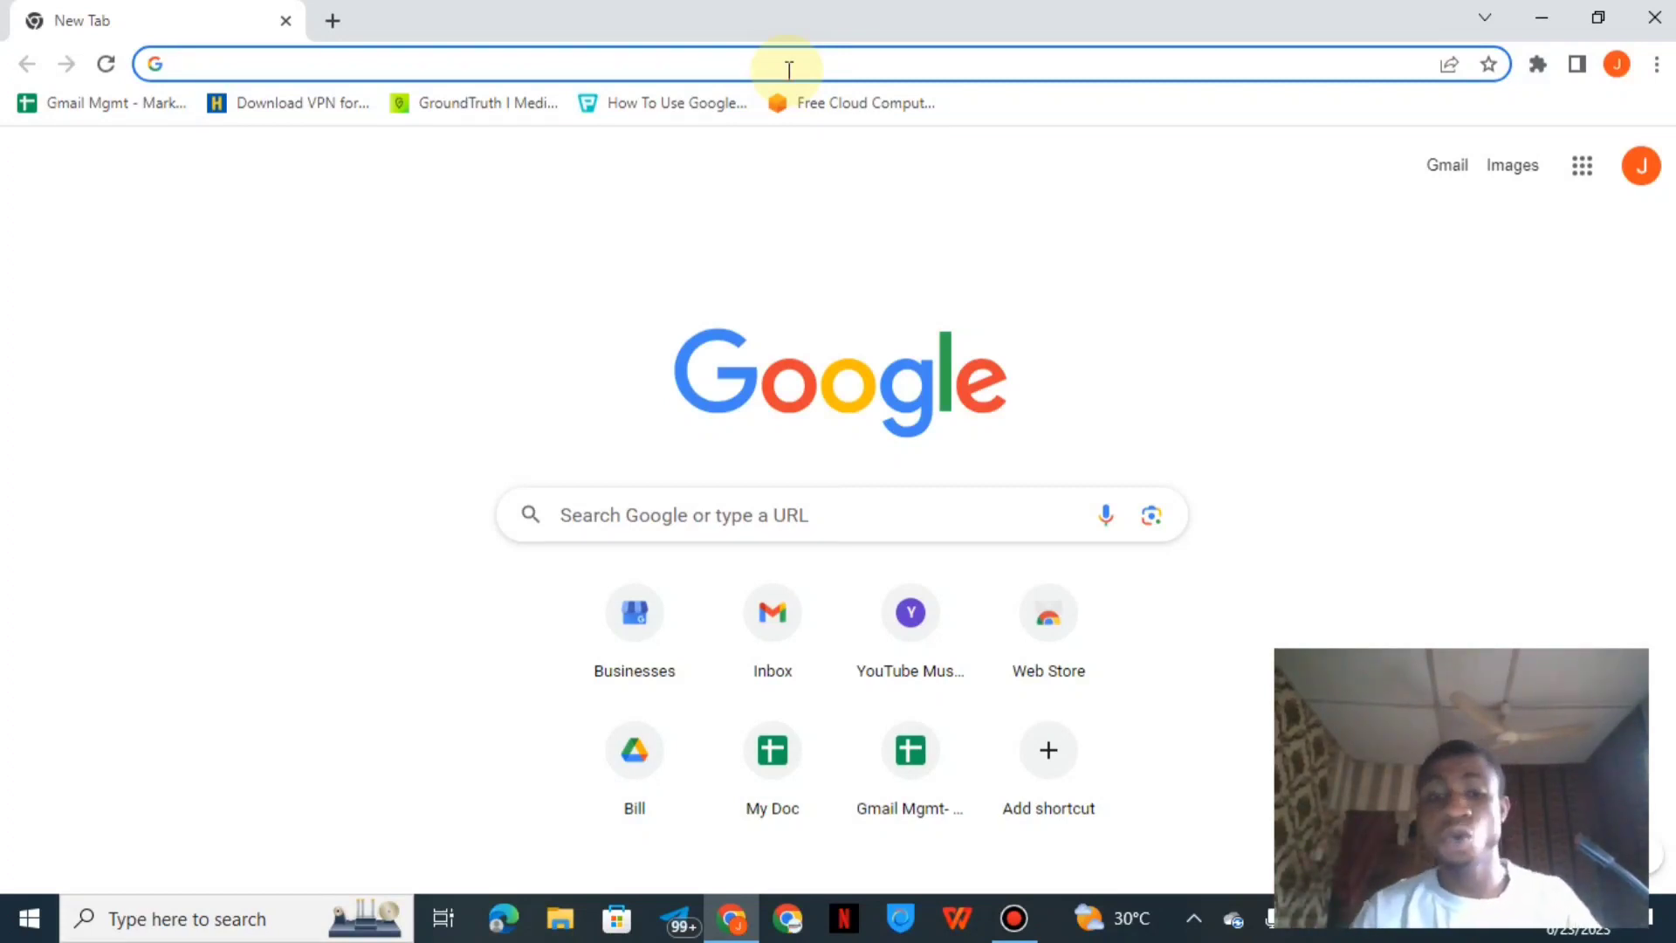
pyautogui.write('ad')
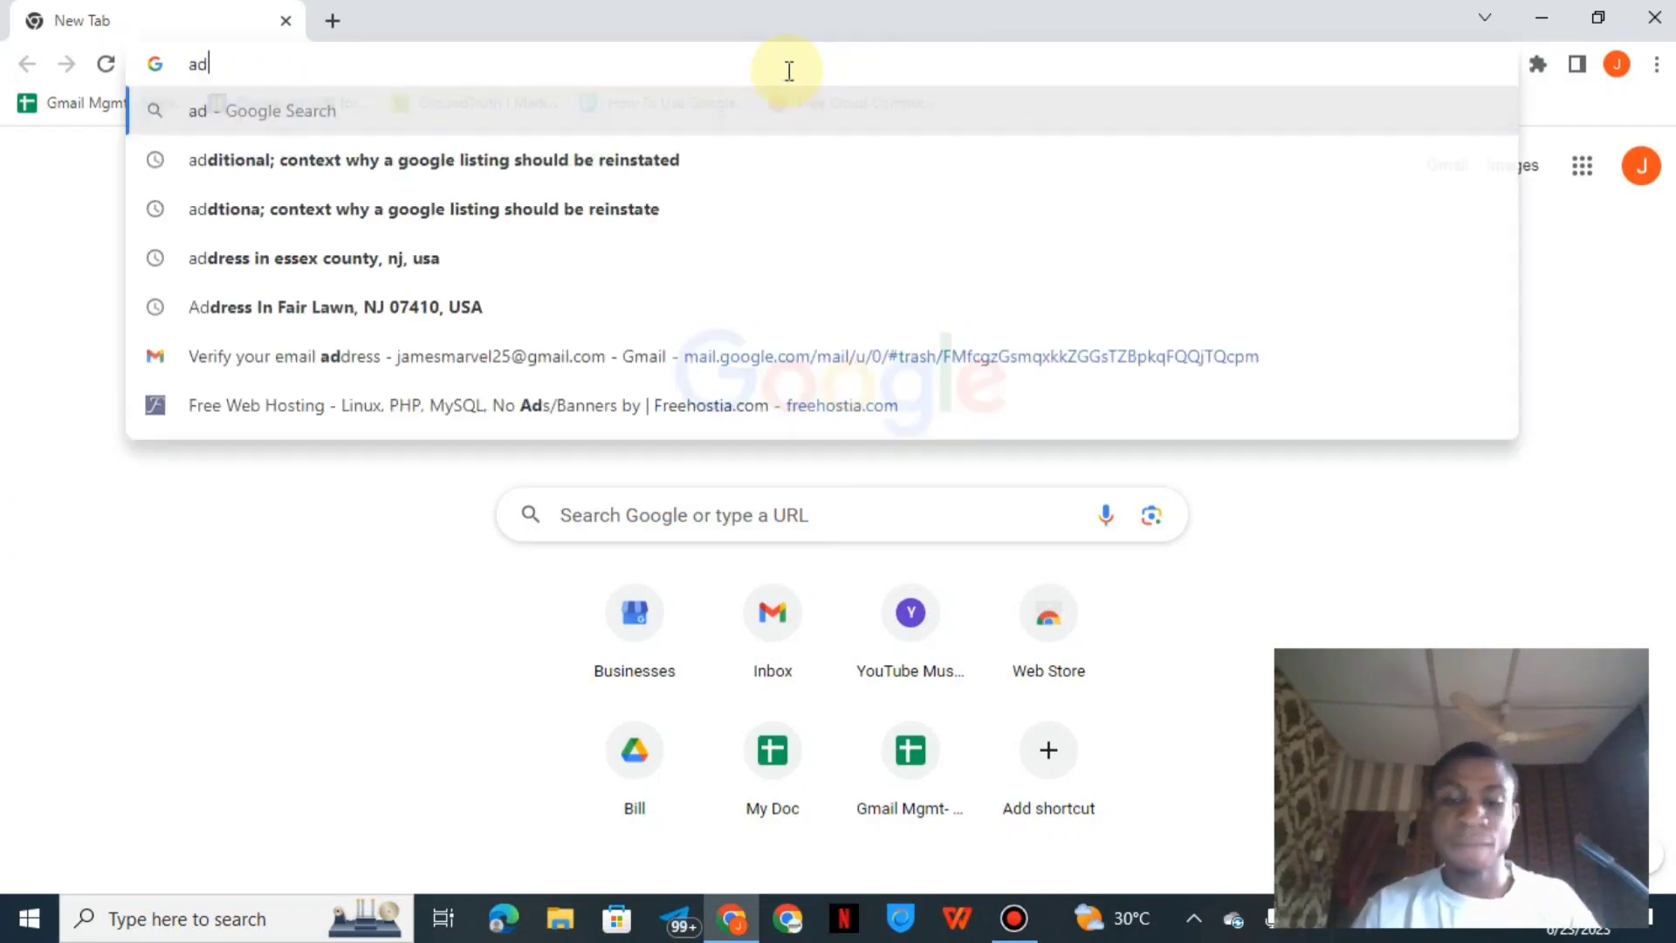
pyautogui.write('mob.go')
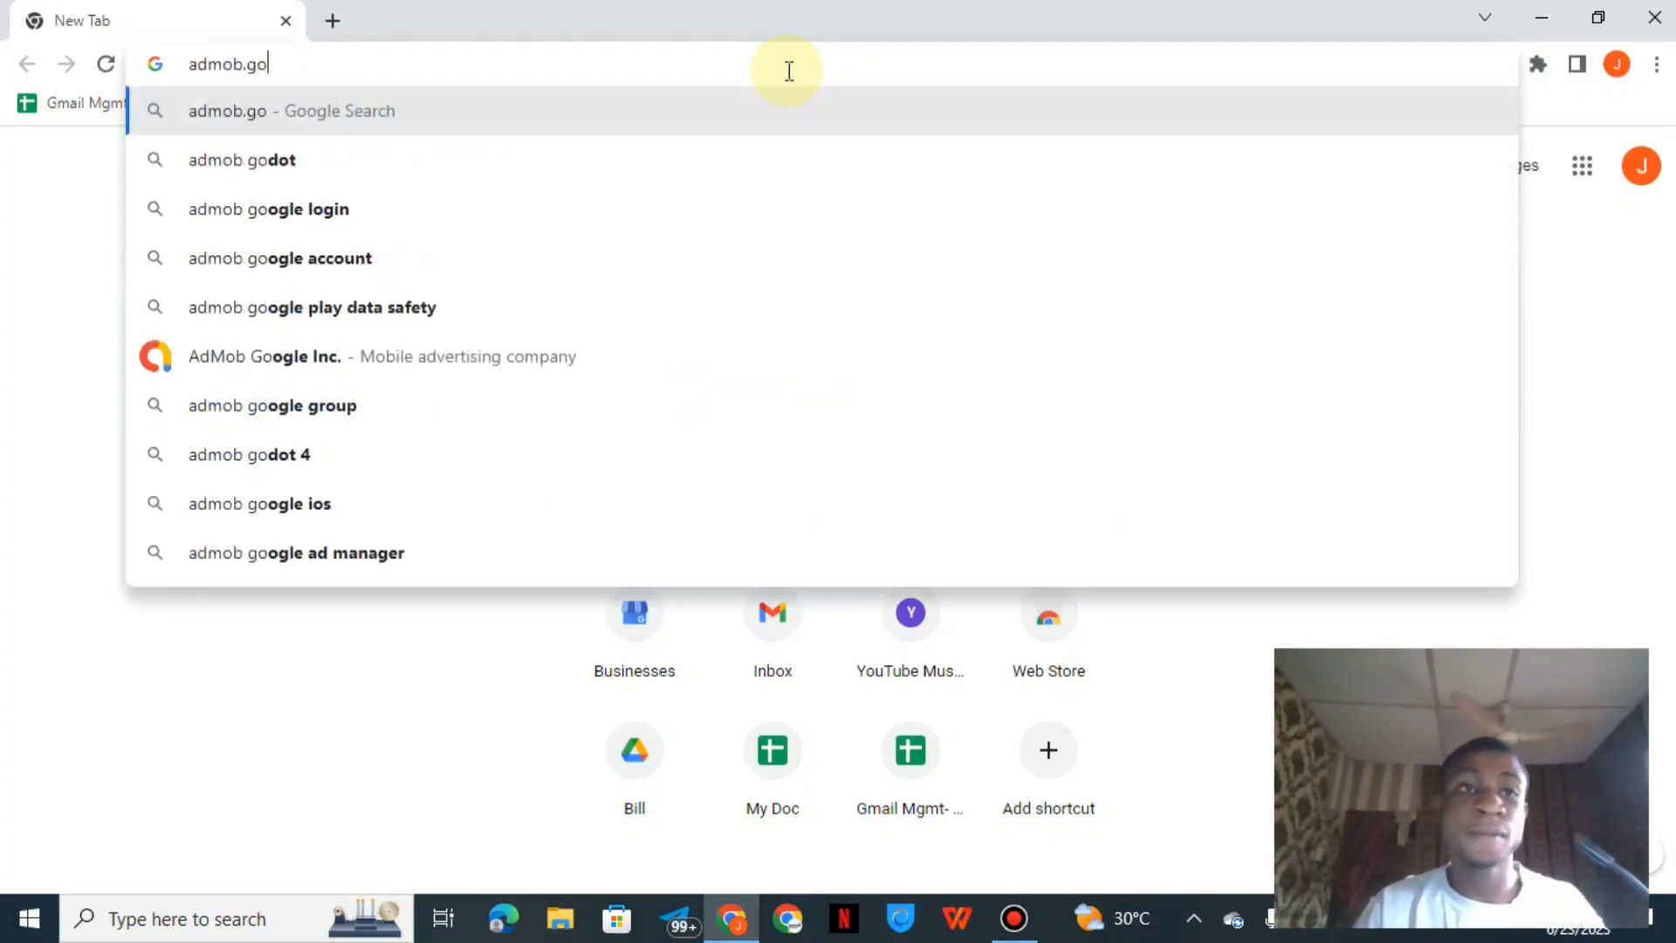
pyautogui.write('ogle.com')
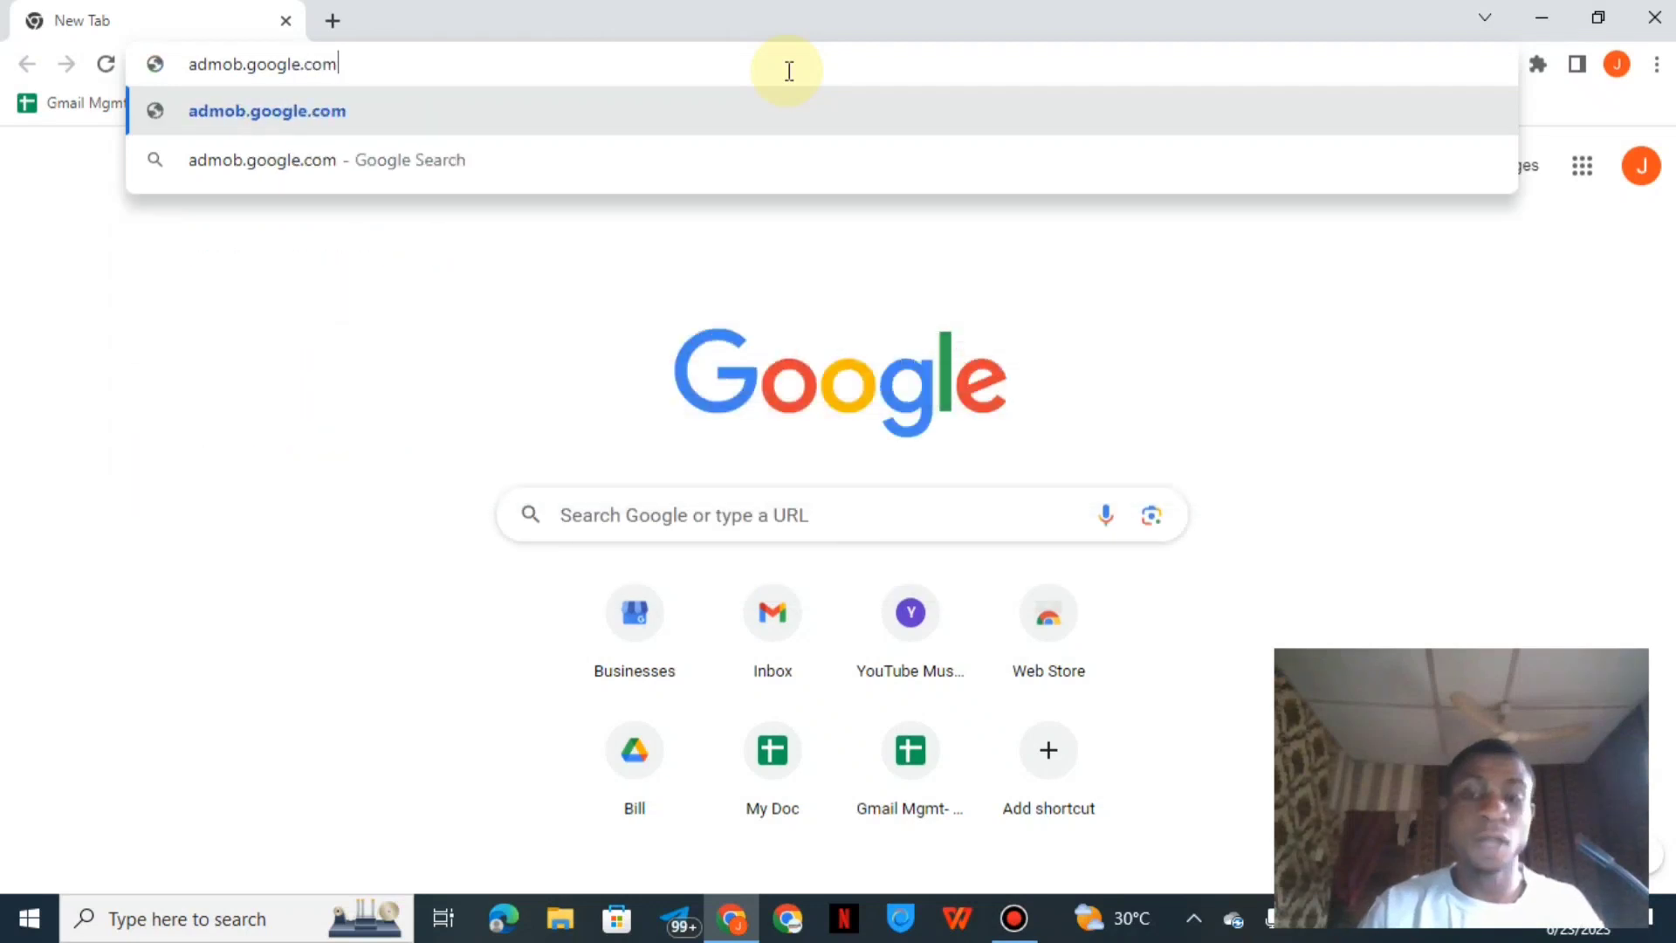
pyautogui.press('Return')
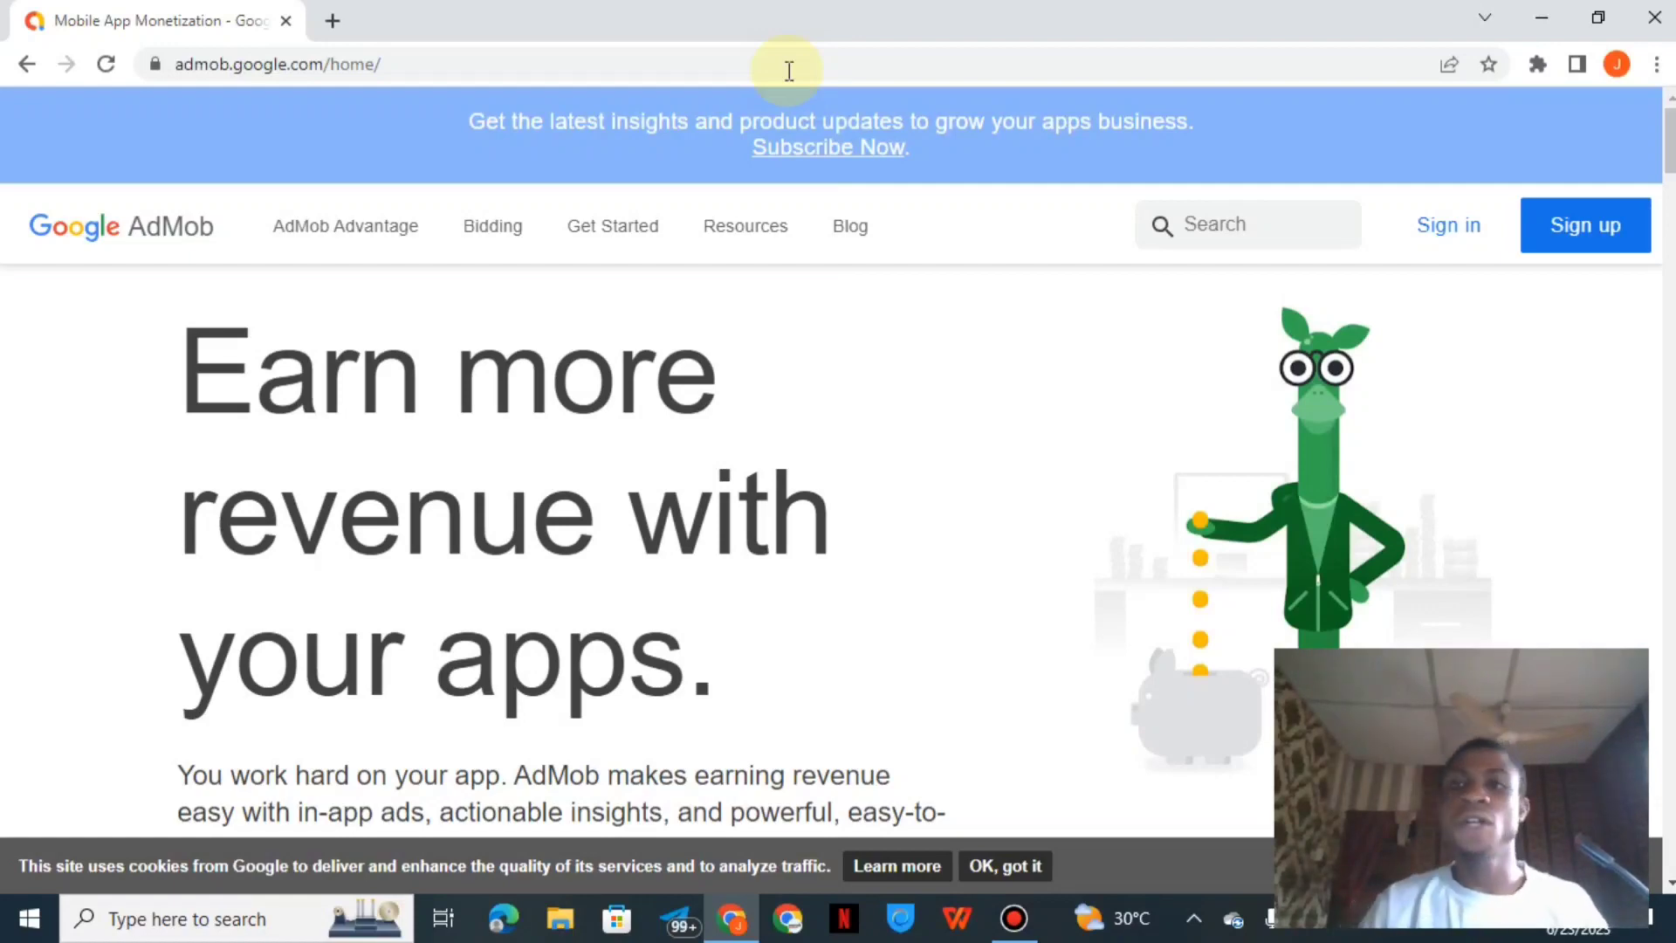
# - Reactivate the deactivated account through AdMob sign-up, acknowledging the required review and approval, and continue to AdMob
pyautogui.click(1571, 223)
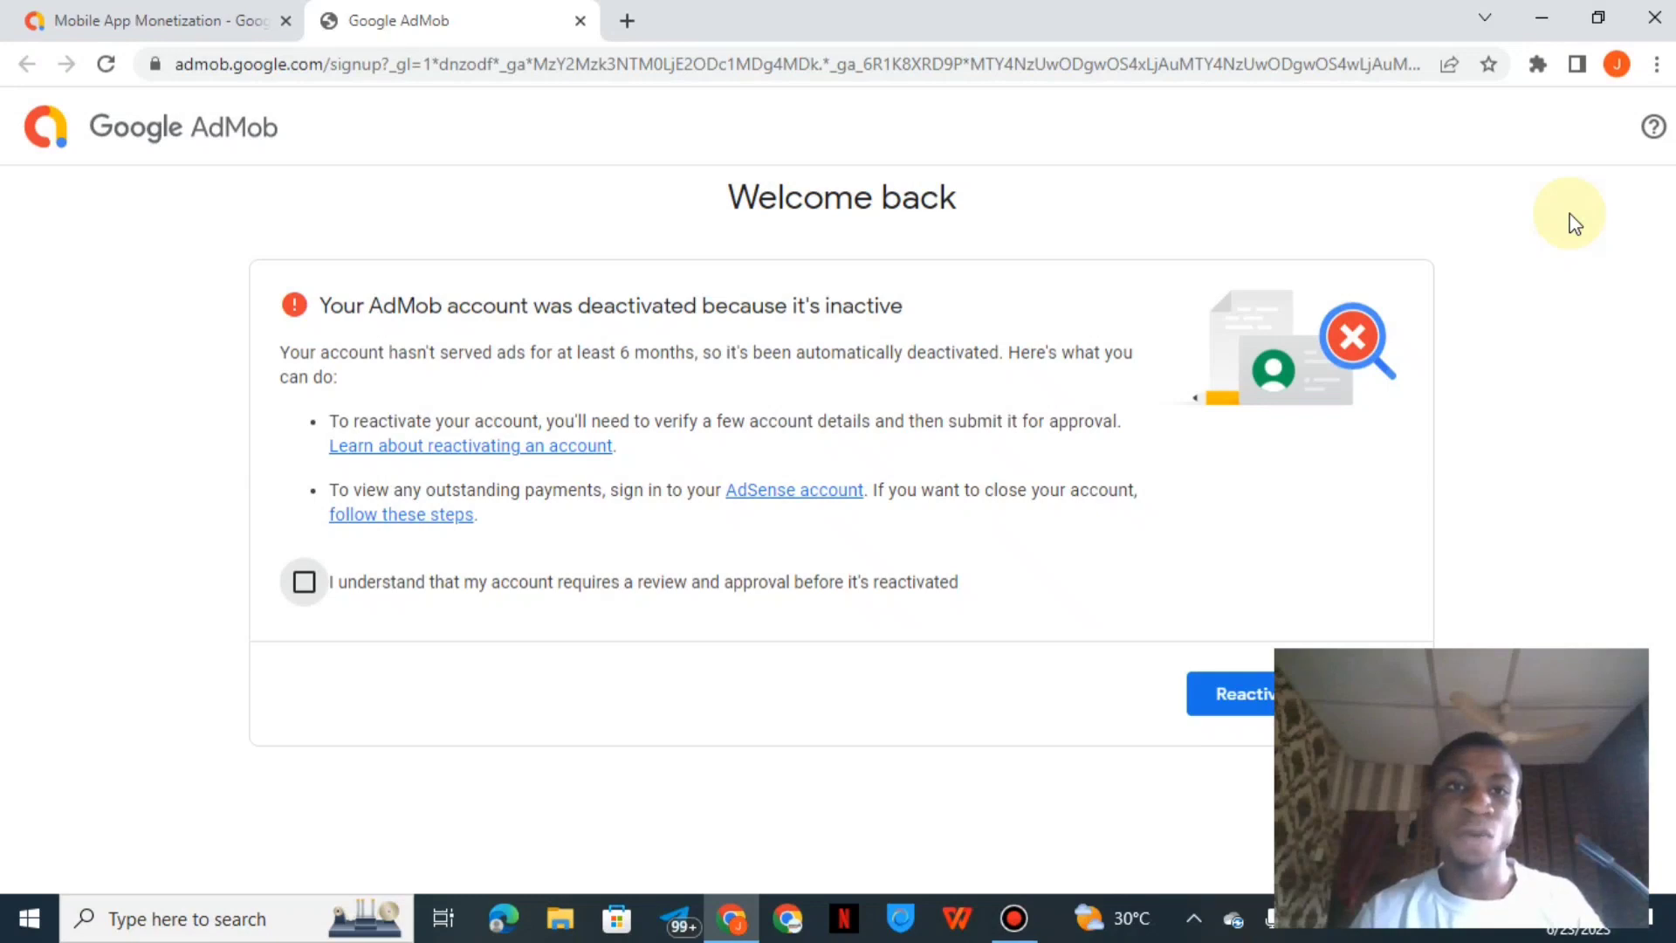
pyautogui.click(252, 13)
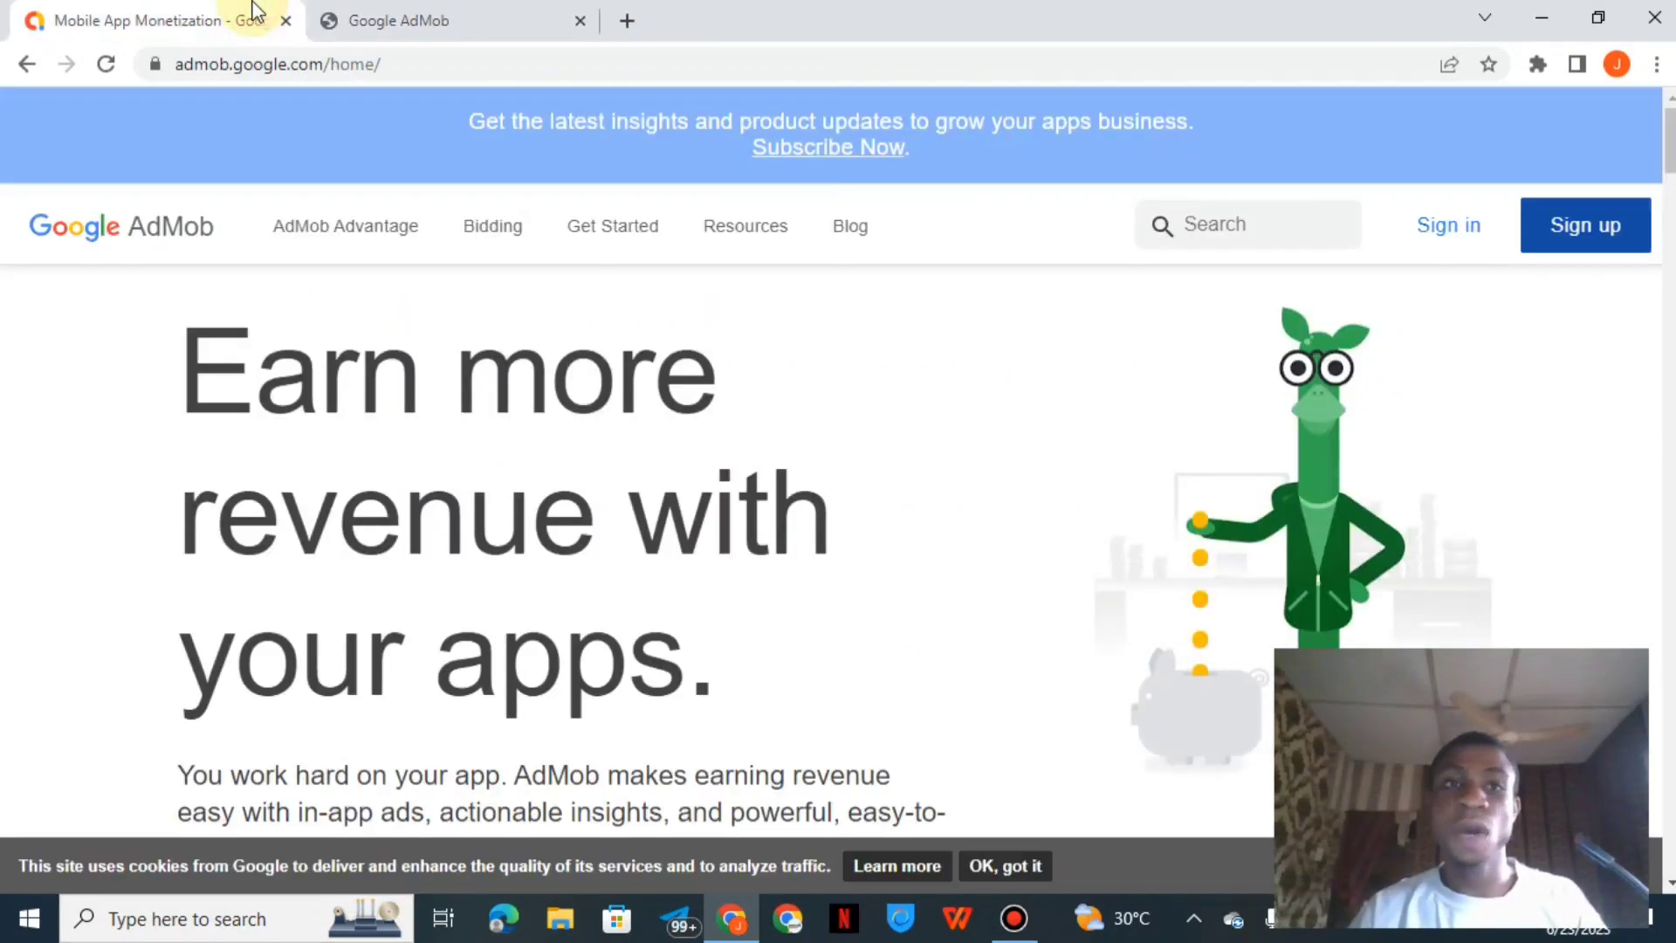
pyautogui.click(386, 13)
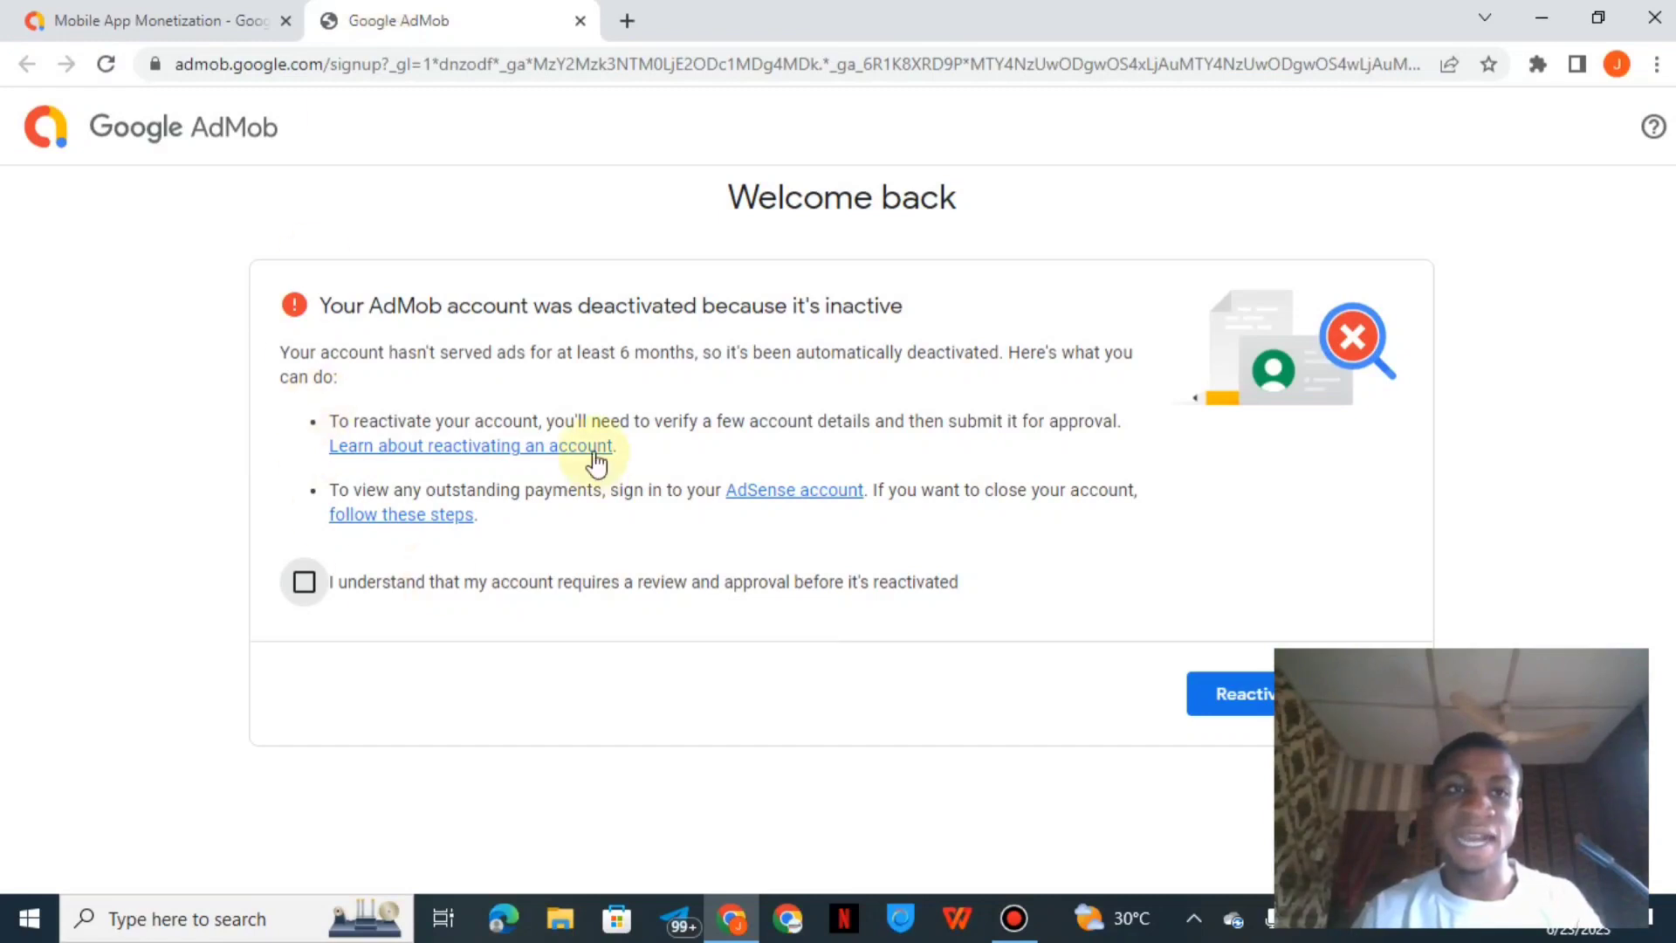
pyautogui.click(370, 585)
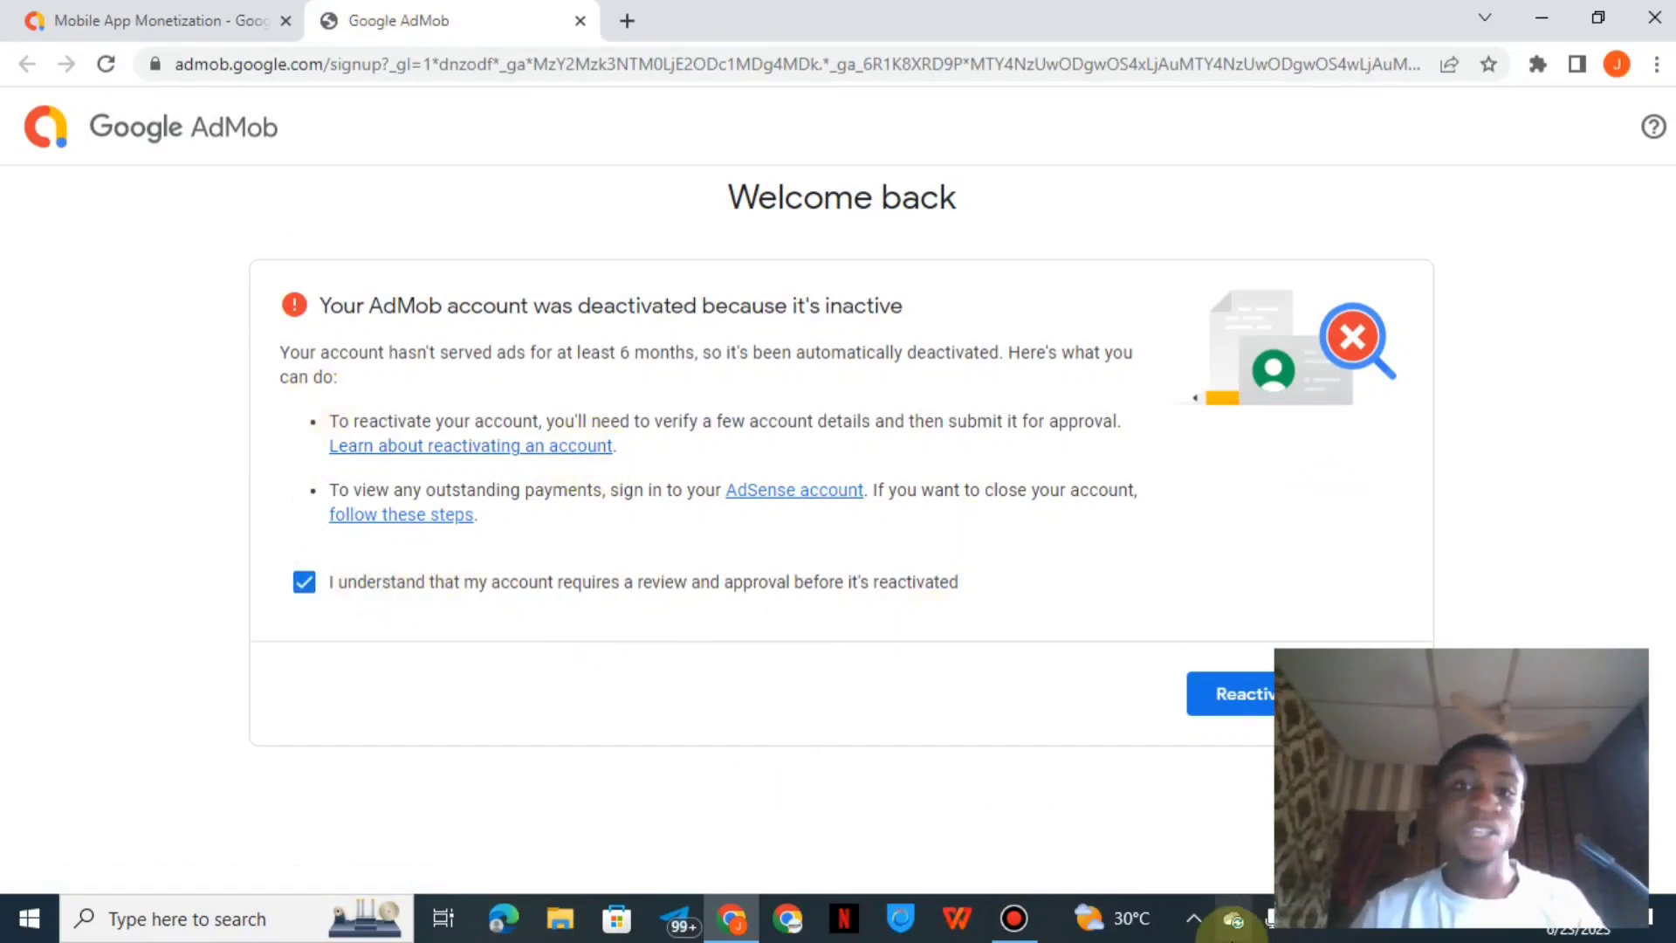
pyautogui.click(1263, 696)
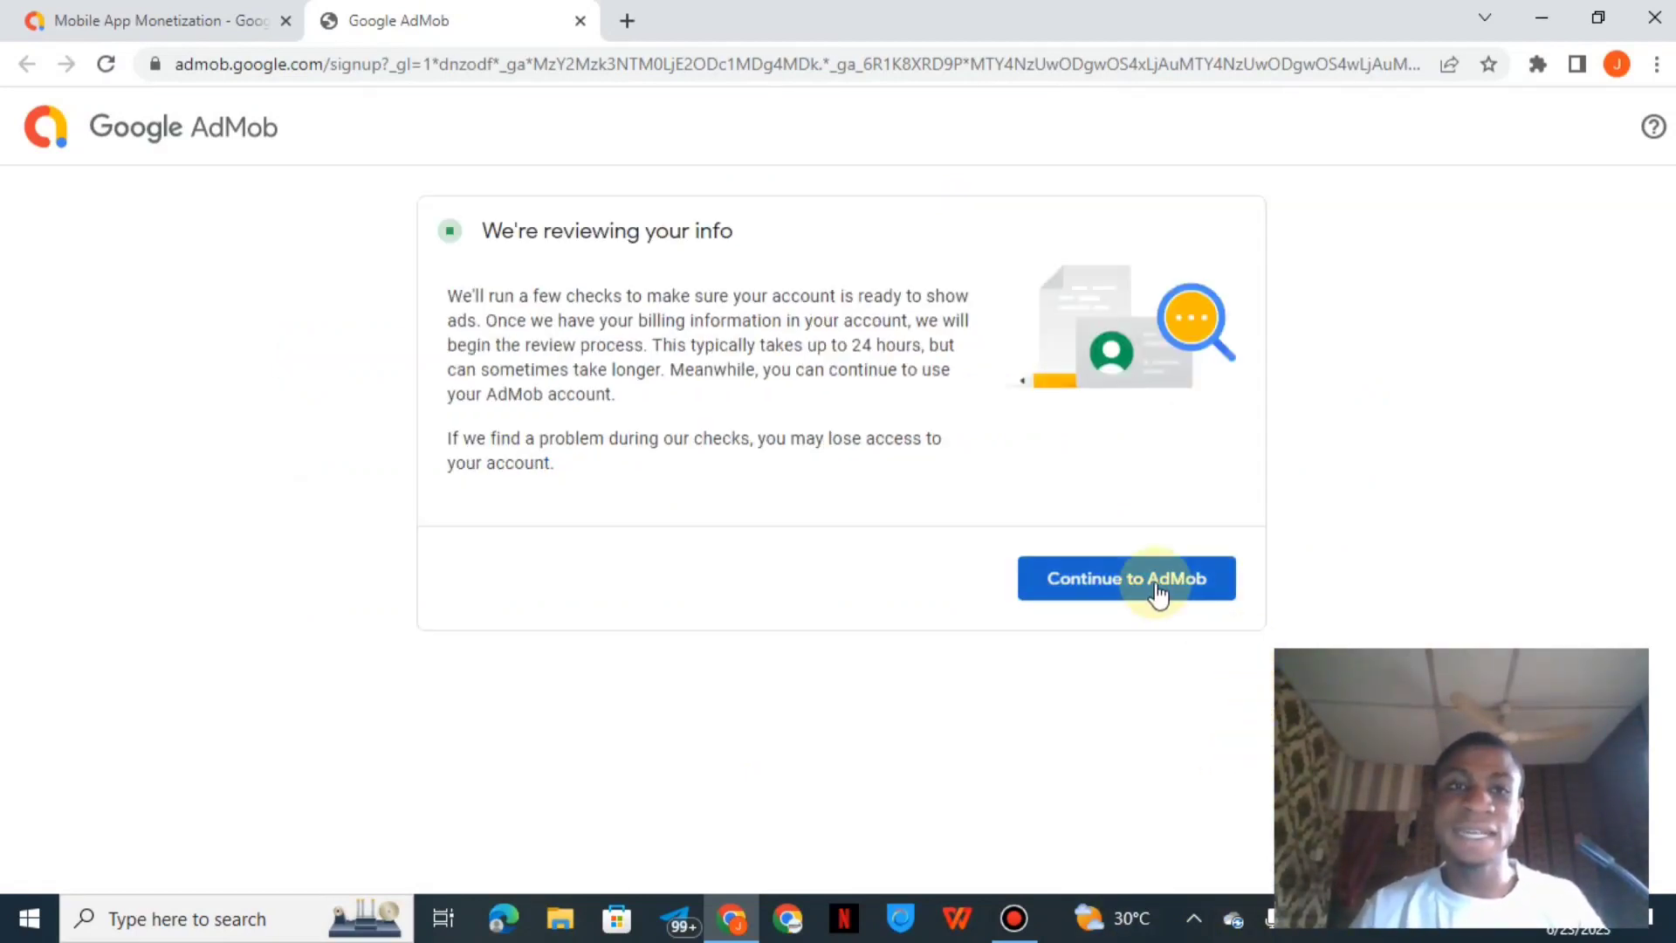
pyautogui.click(1122, 590)
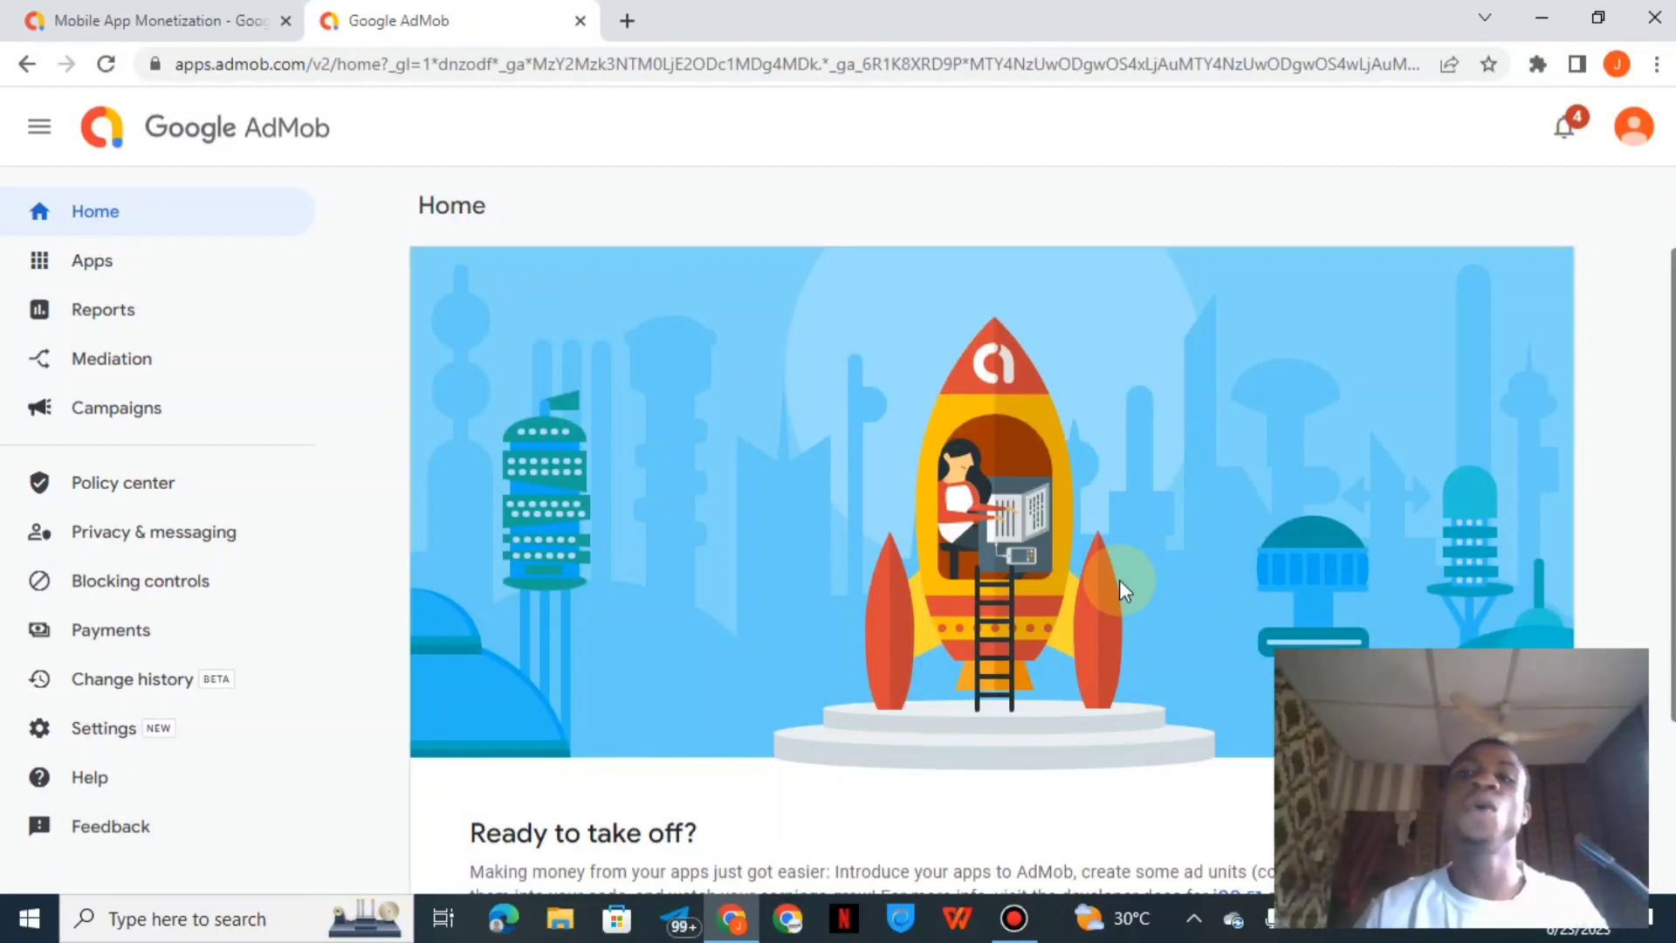
# - Look through the account notifications and the list of apps to confirm
pyautogui.click(1566, 135)
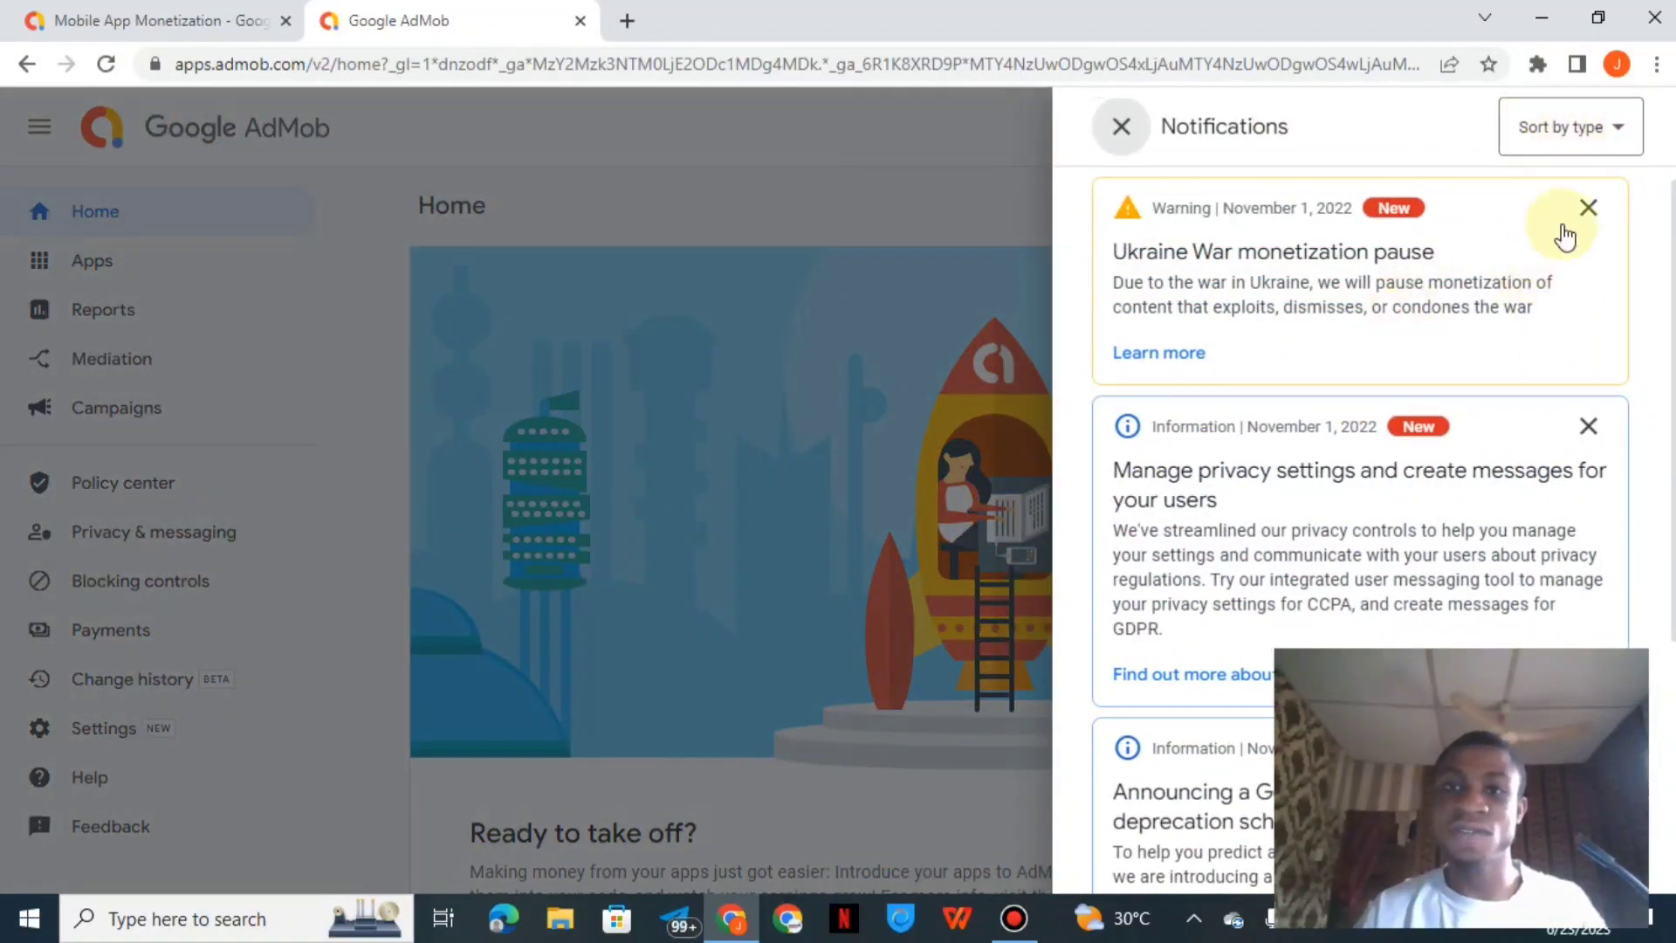
pyautogui.click(932, 249)
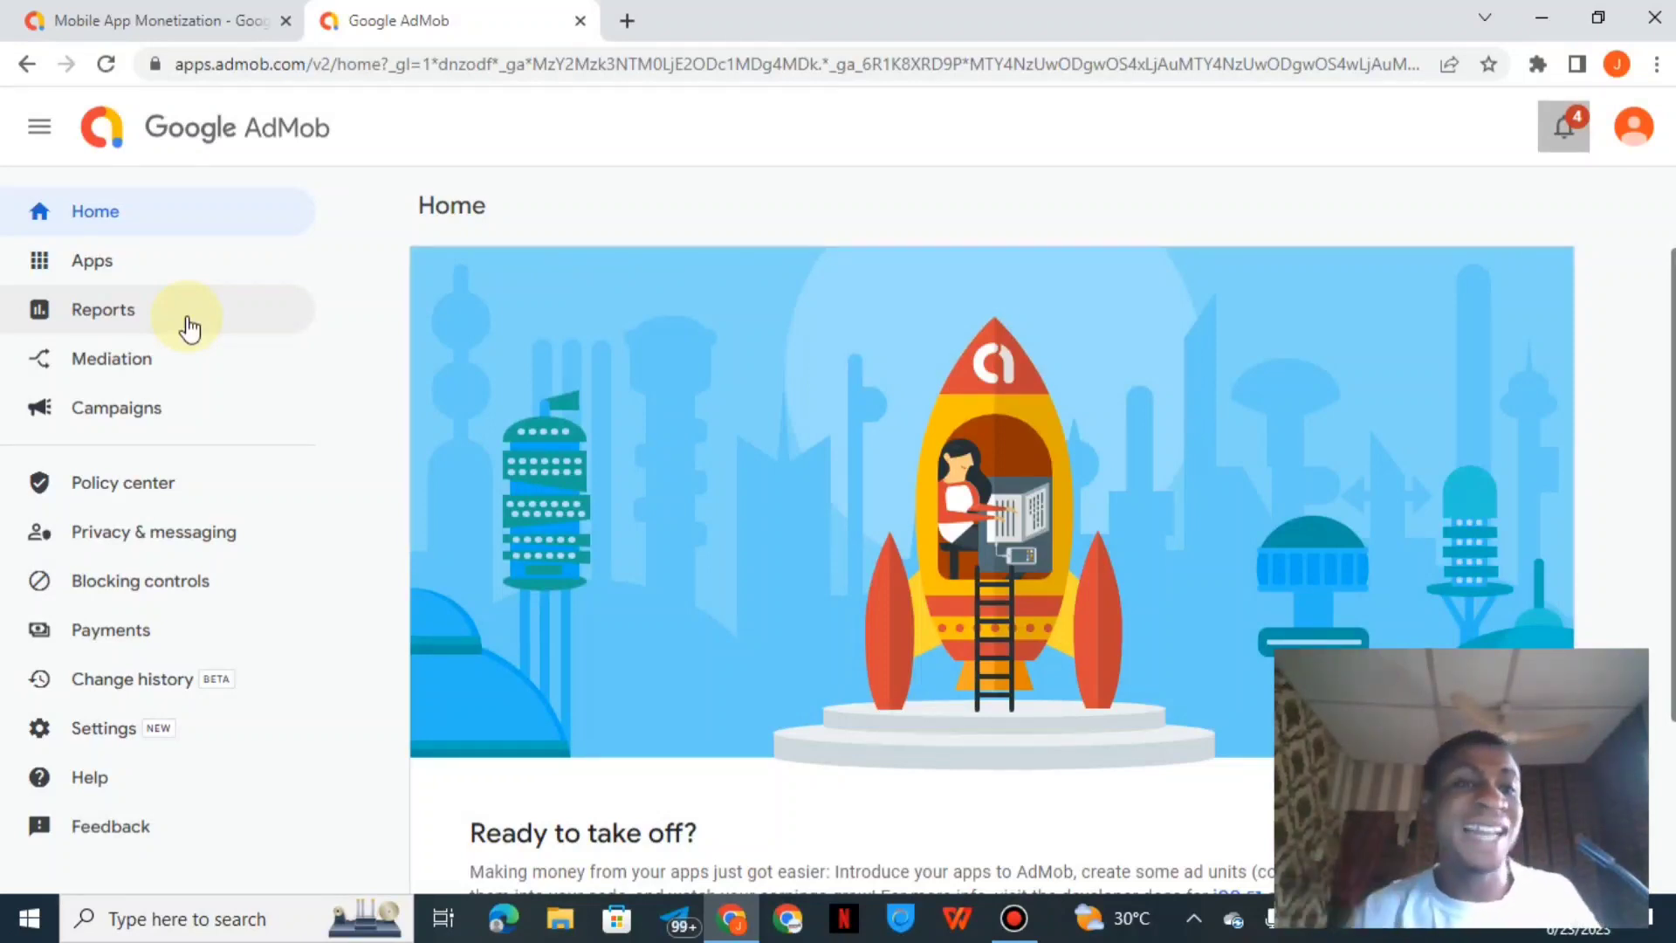
pyautogui.click(117, 272)
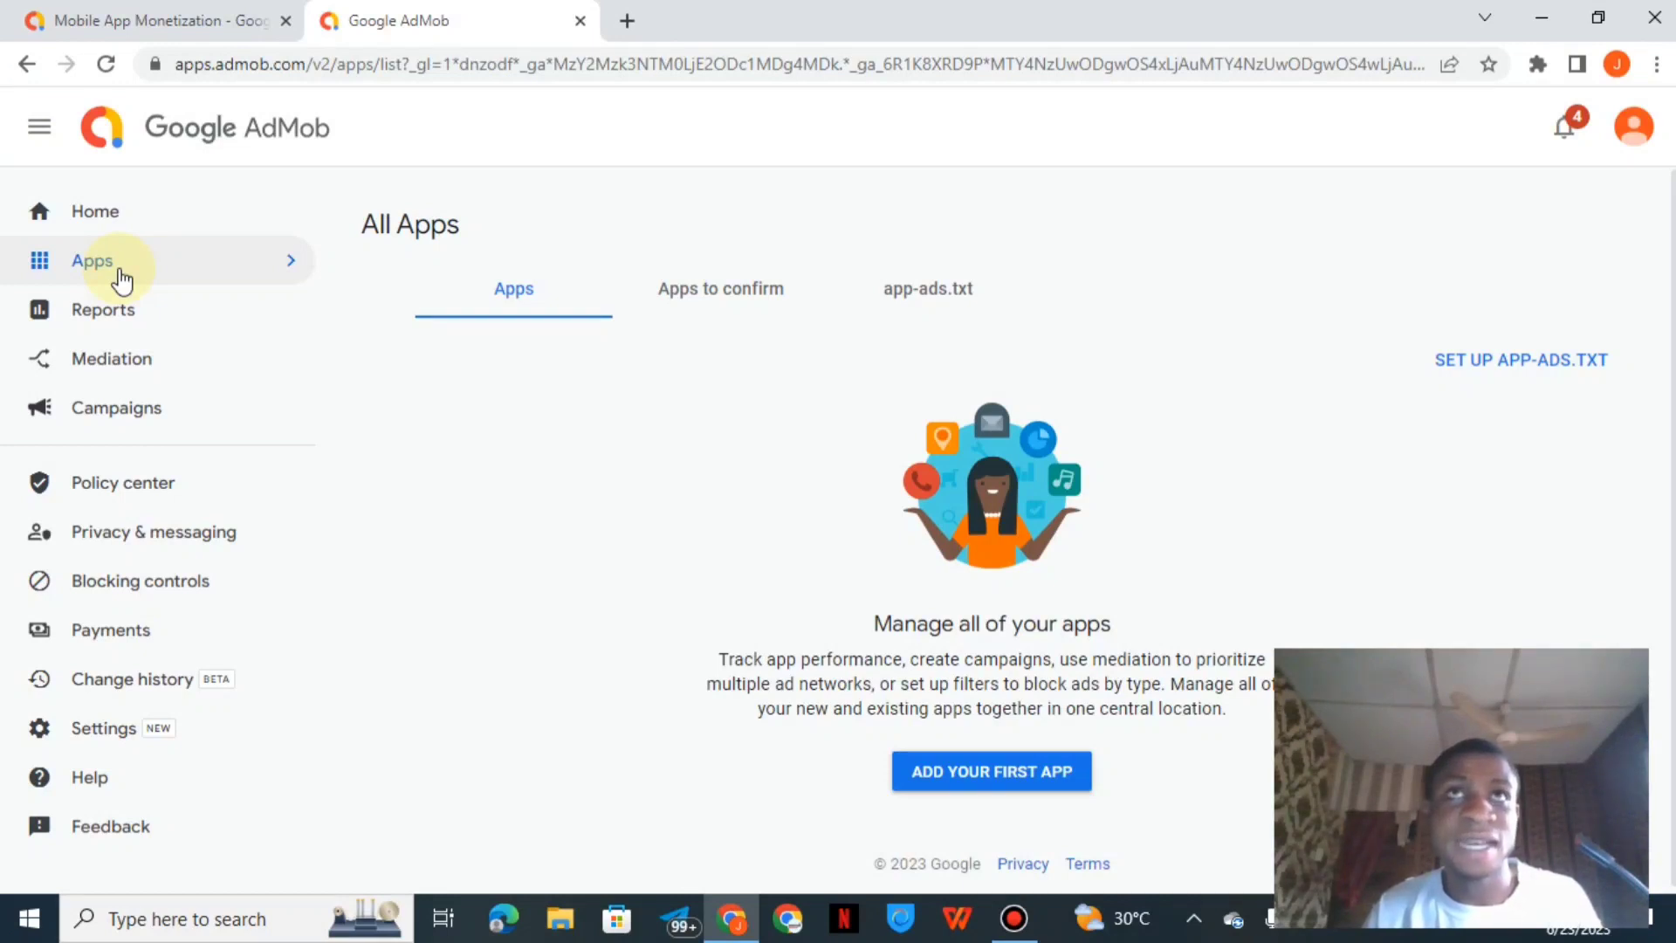
pyautogui.click(736, 322)
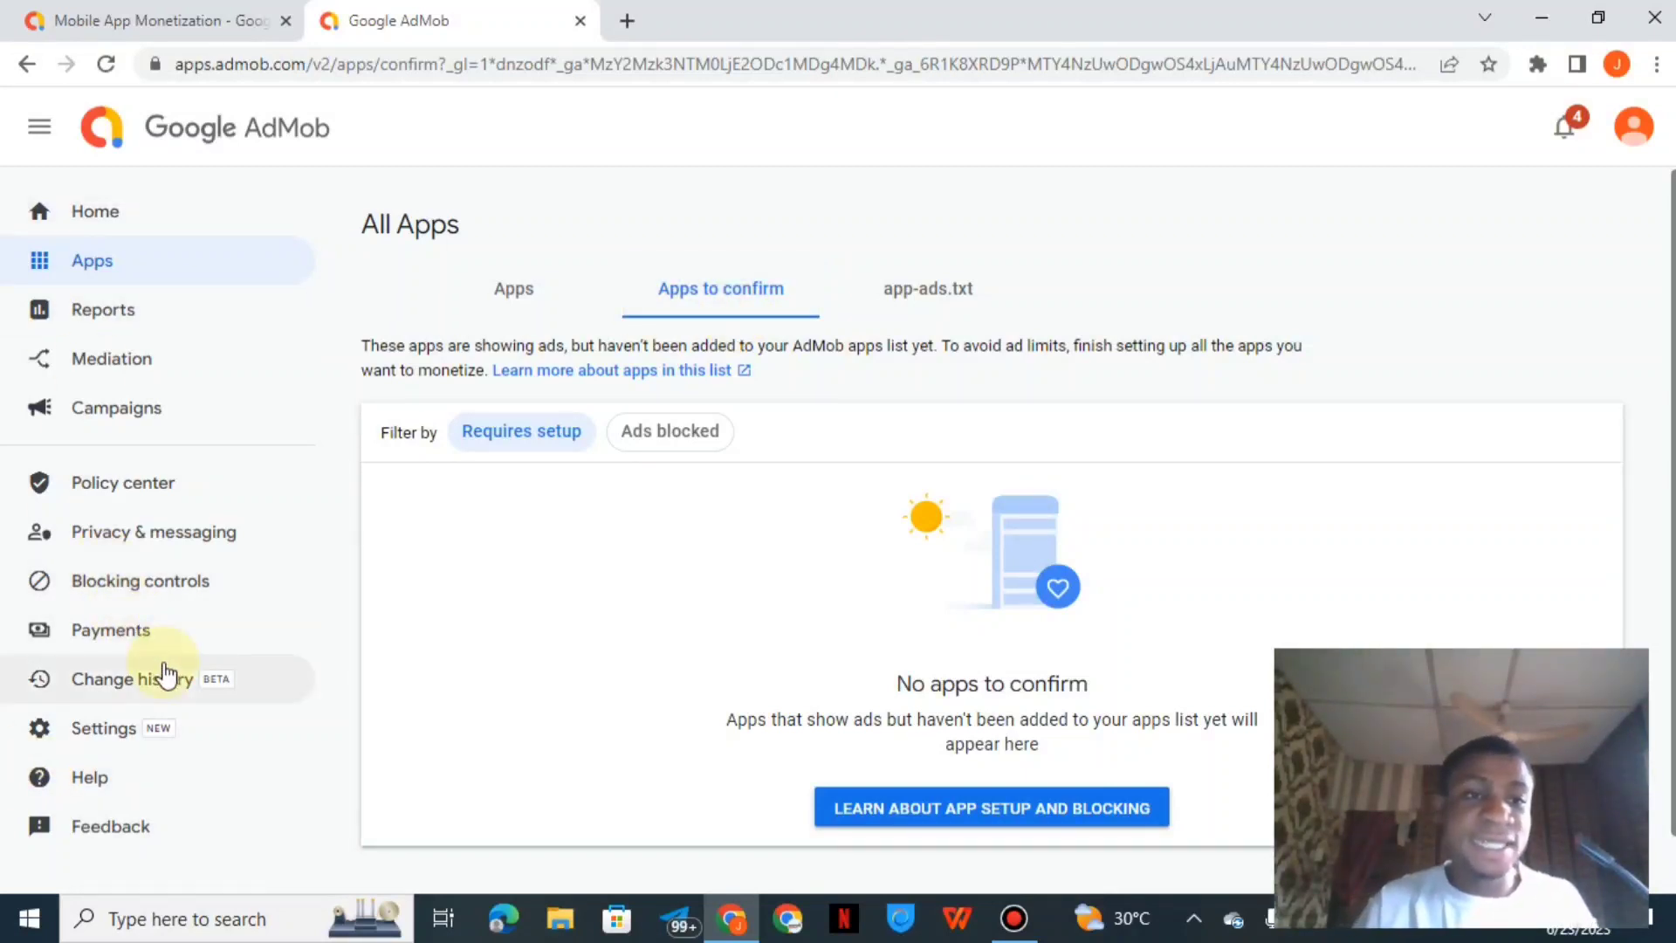
# - View the payments information page and return to the AdMob home page
pyautogui.click(116, 632)
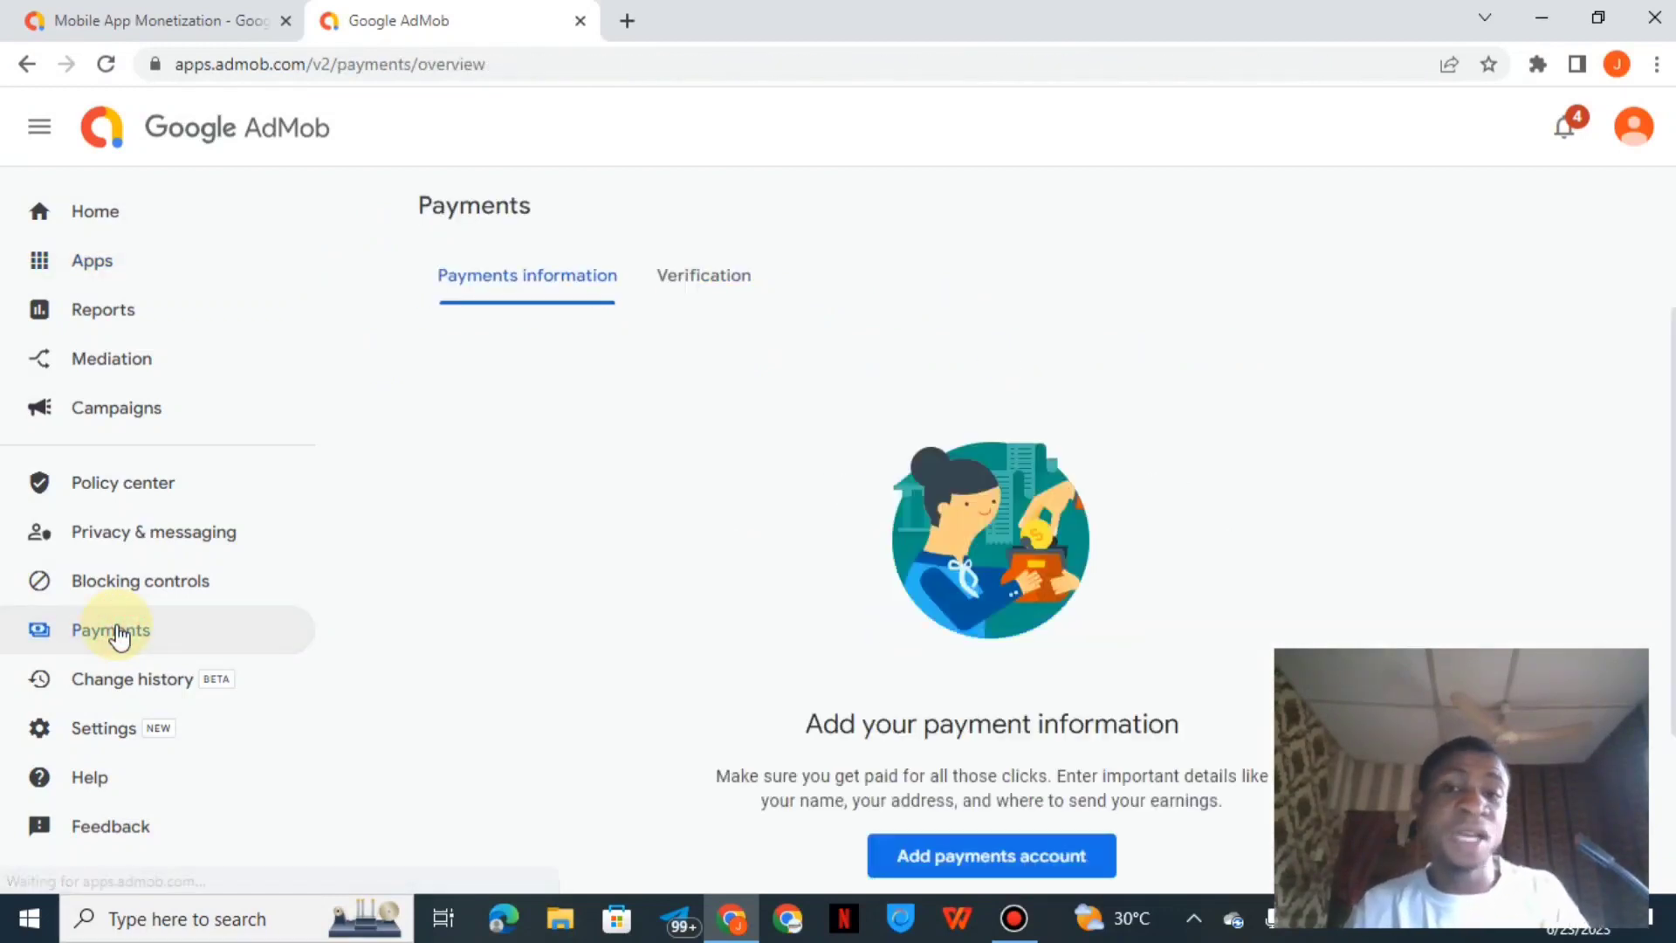
pyautogui.scroll(-3, 120, 637)
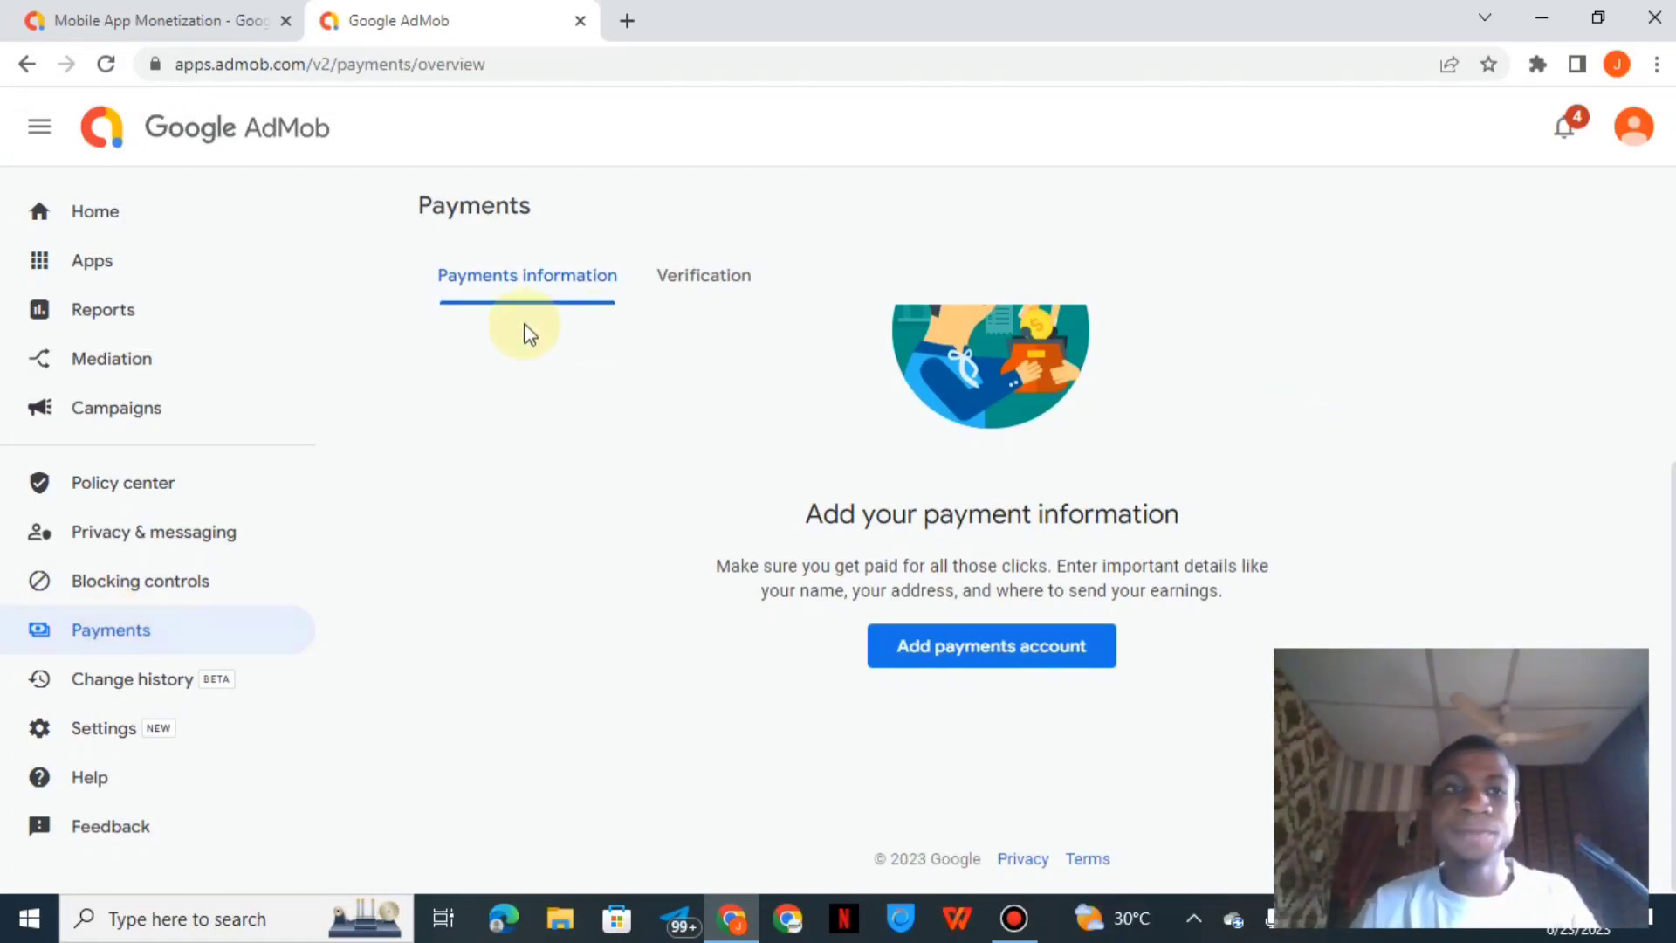
pyautogui.click(110, 223)
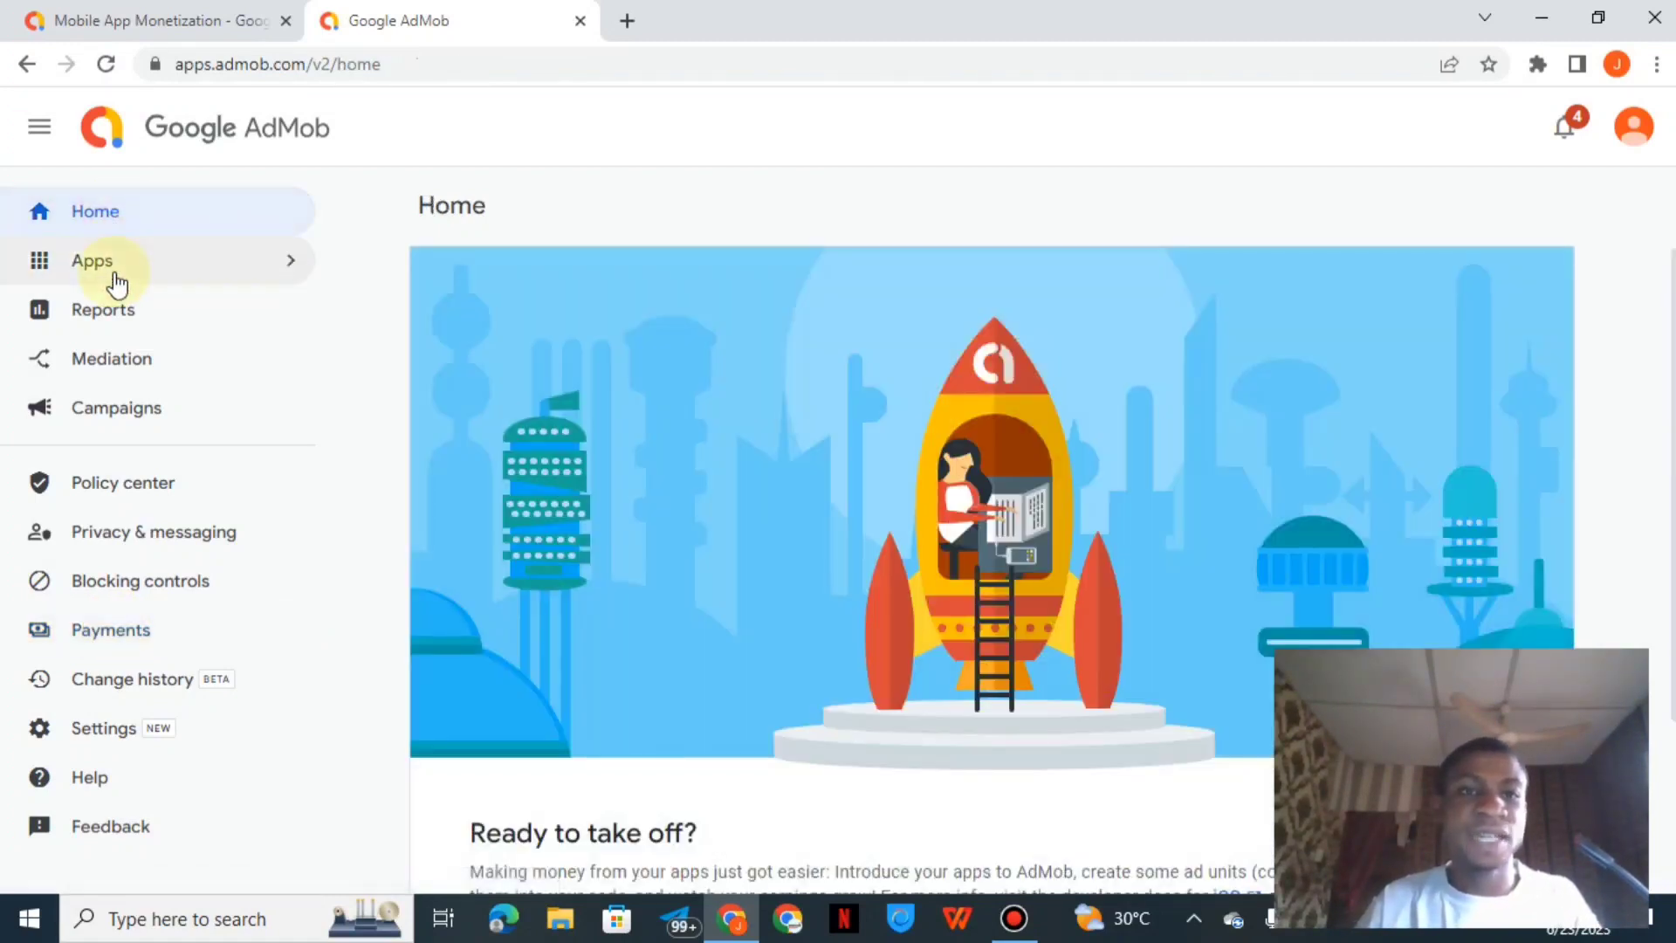
# - Start adding the first app with Android as platform and mark it as not listed on a supported app store
pyautogui.click(118, 277)
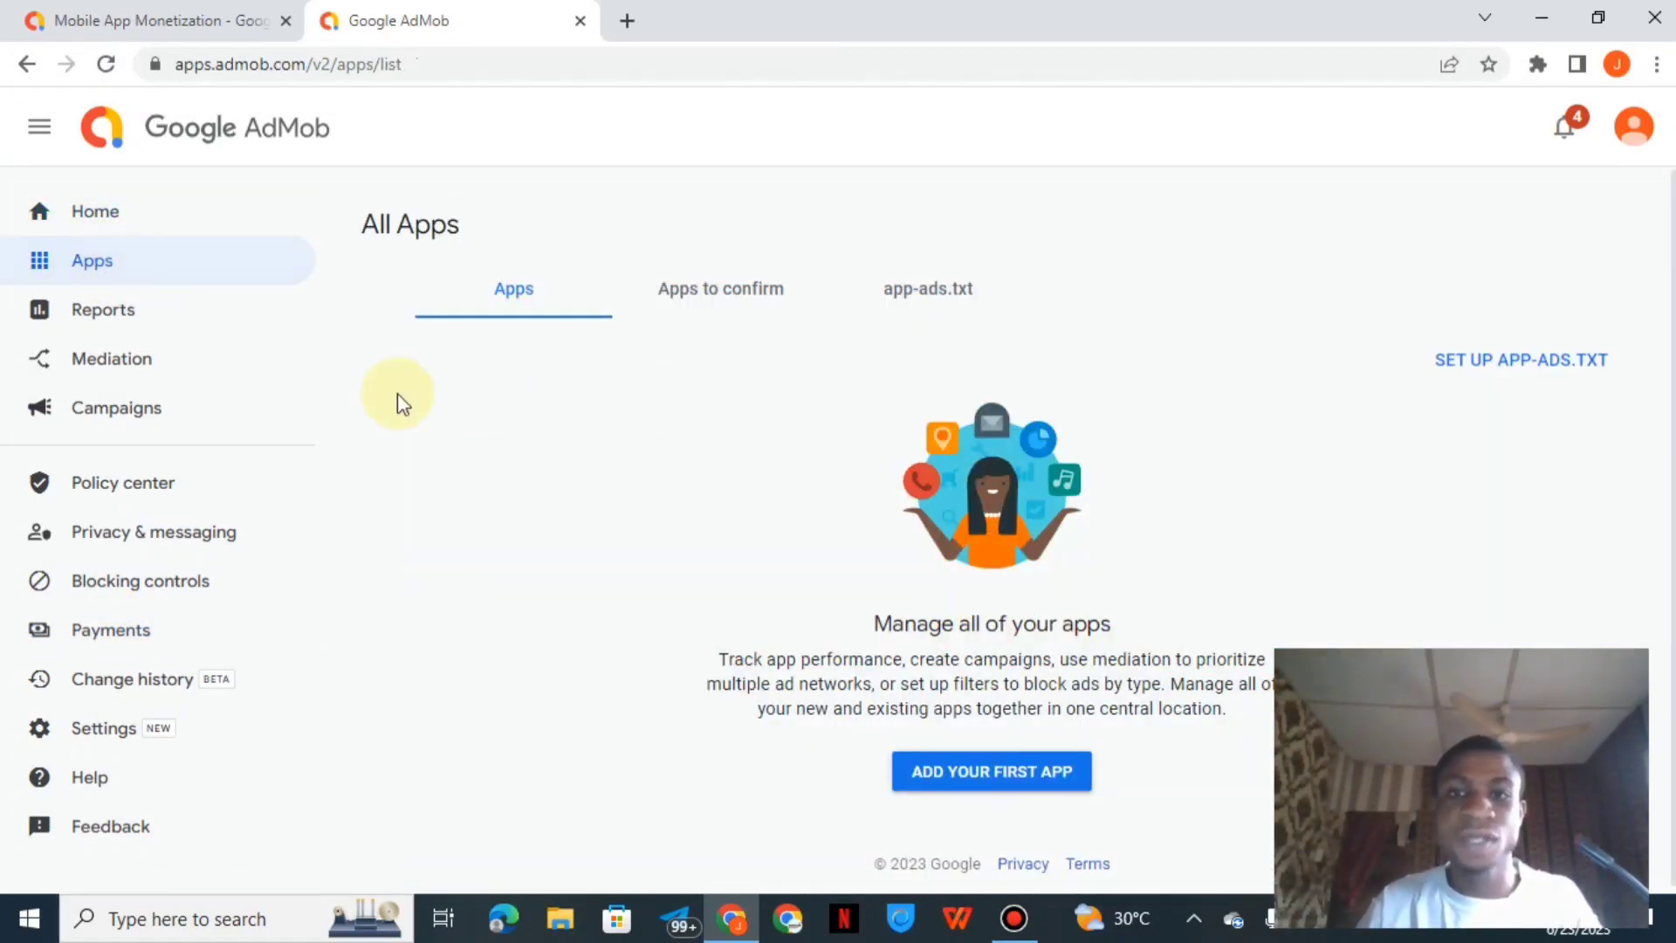
pyautogui.click(1018, 775)
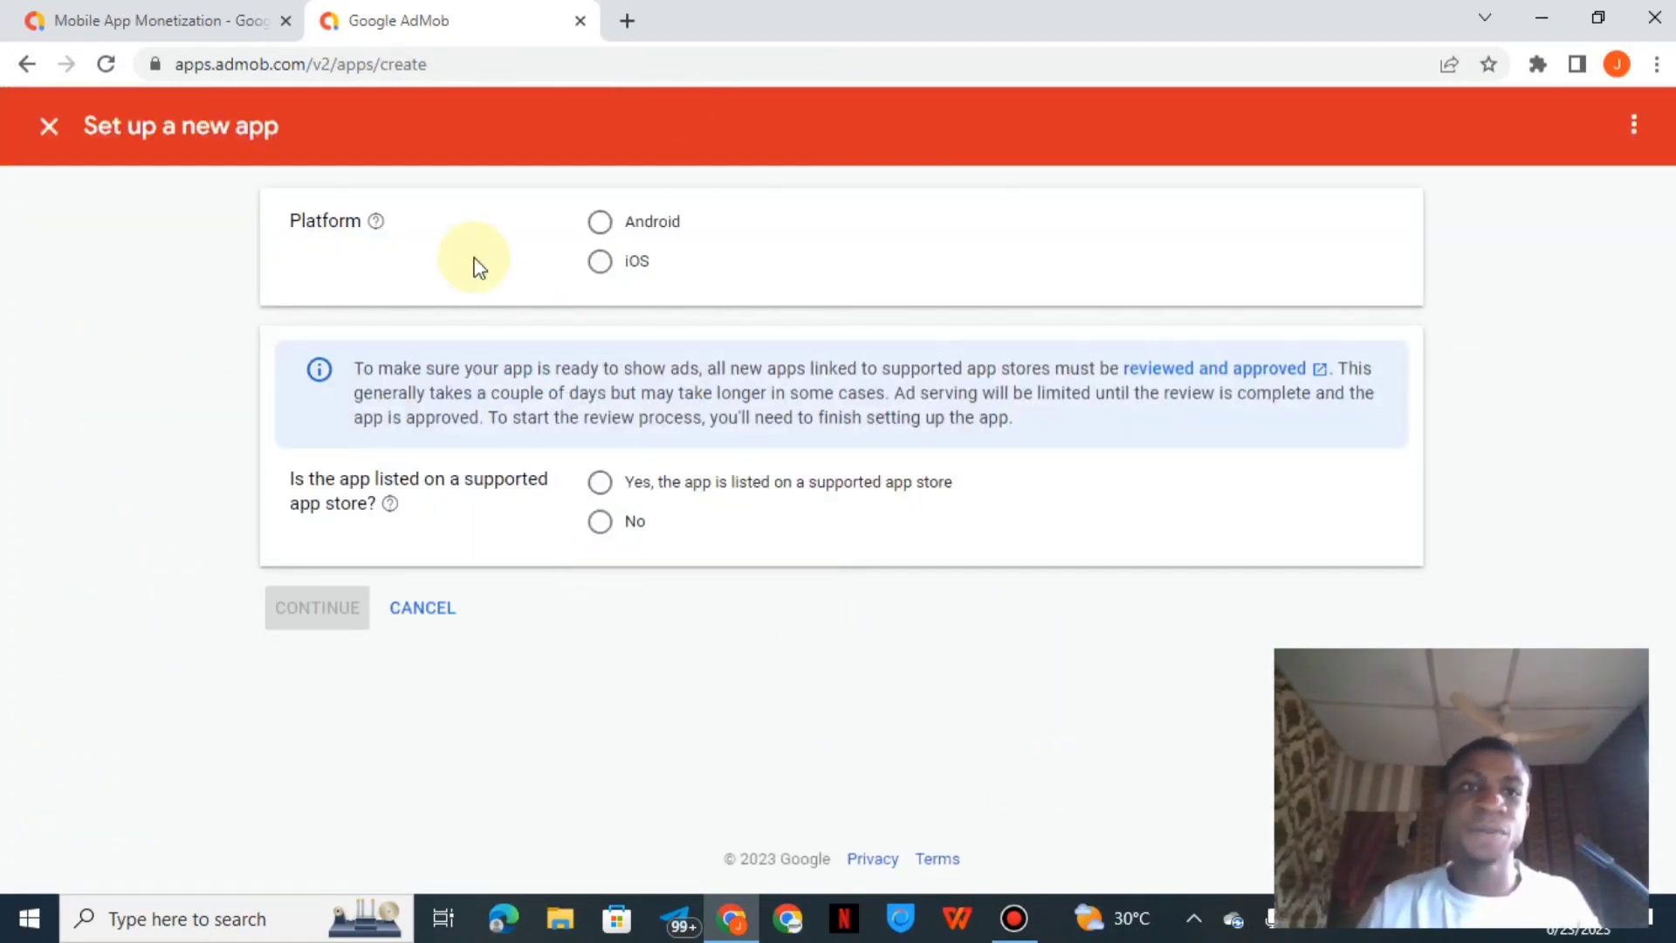
pyautogui.click(630, 222)
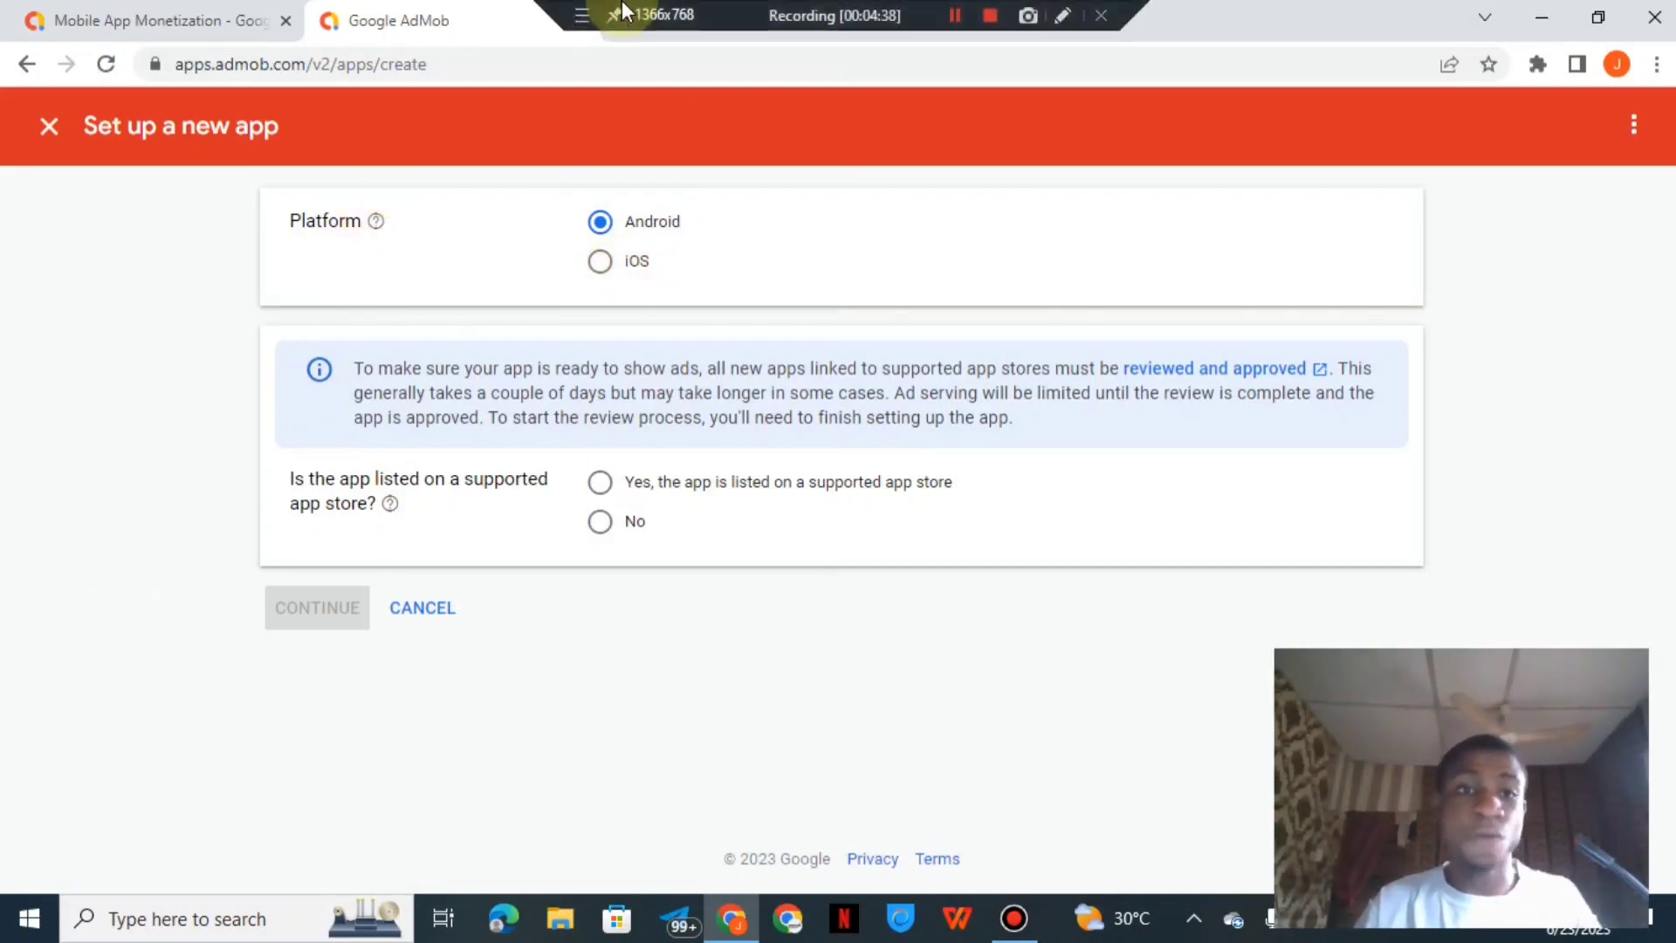
pyautogui.click(582, 15)
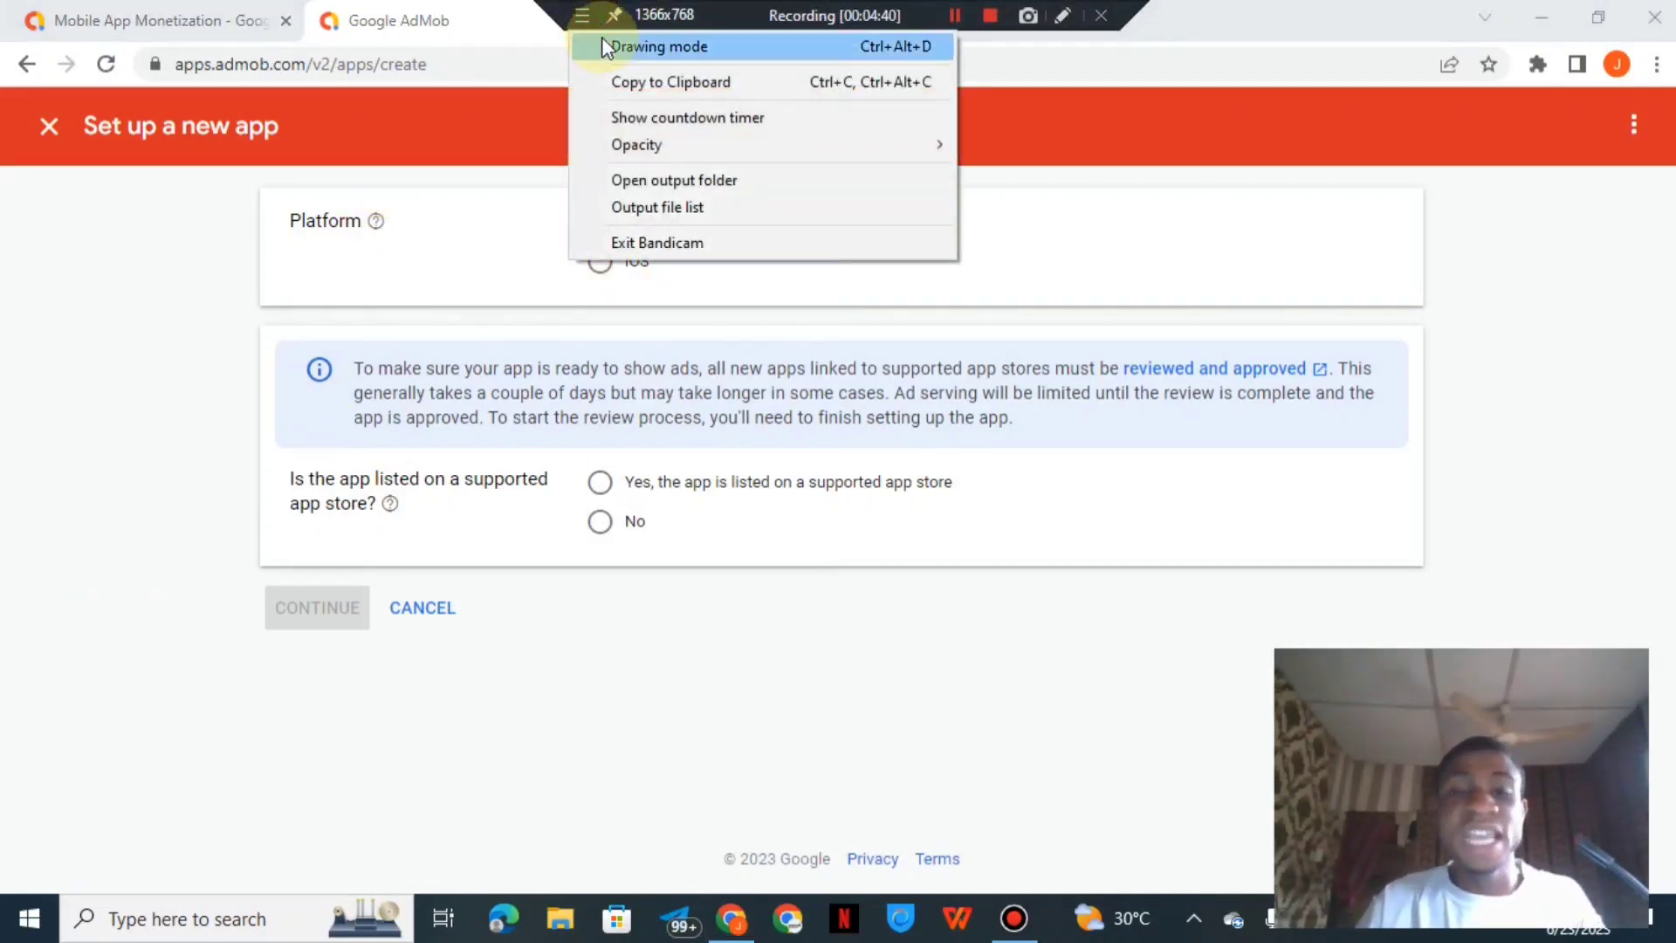
pyautogui.click(602, 44)
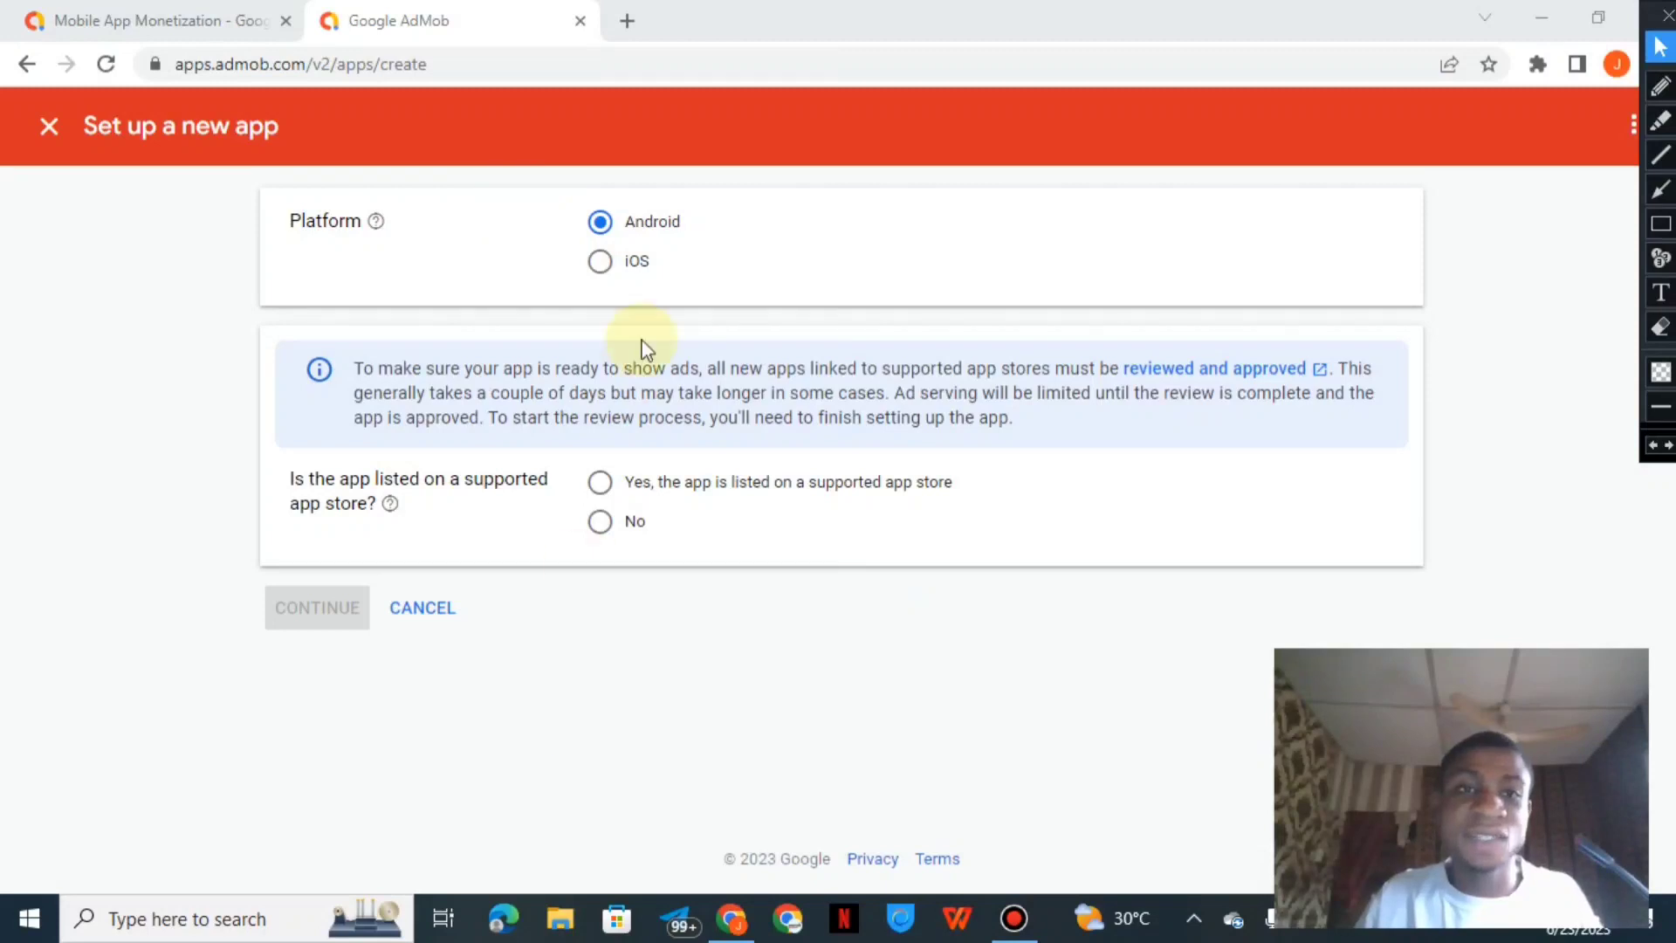
pyautogui.click(618, 521)
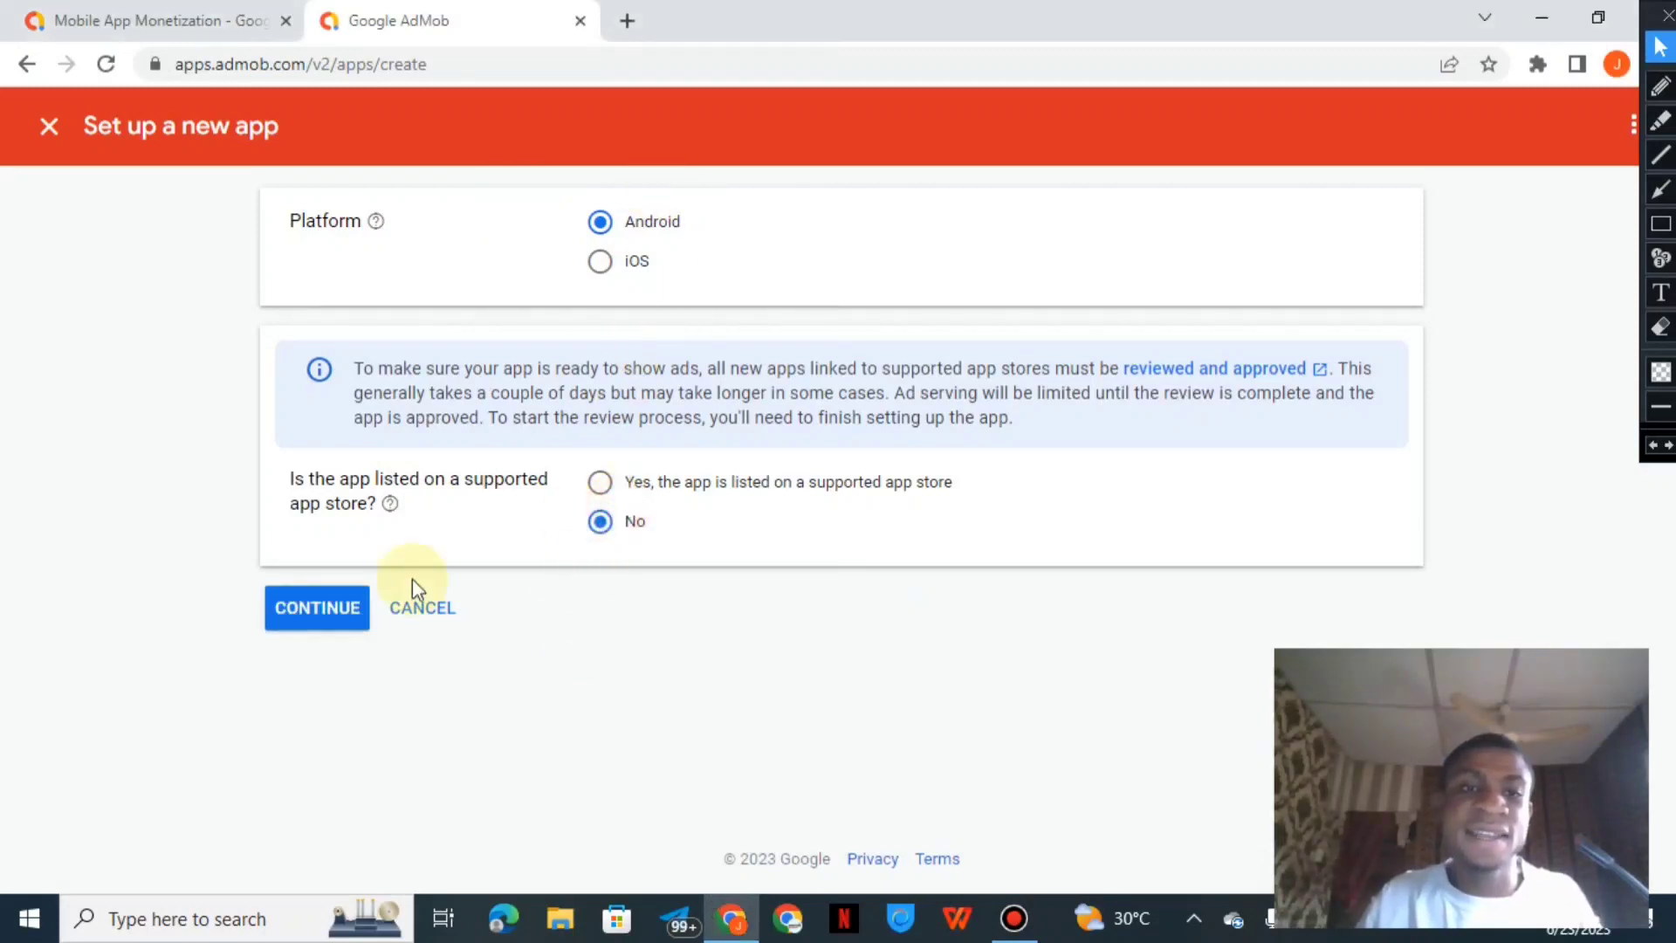
pyautogui.click(315, 606)
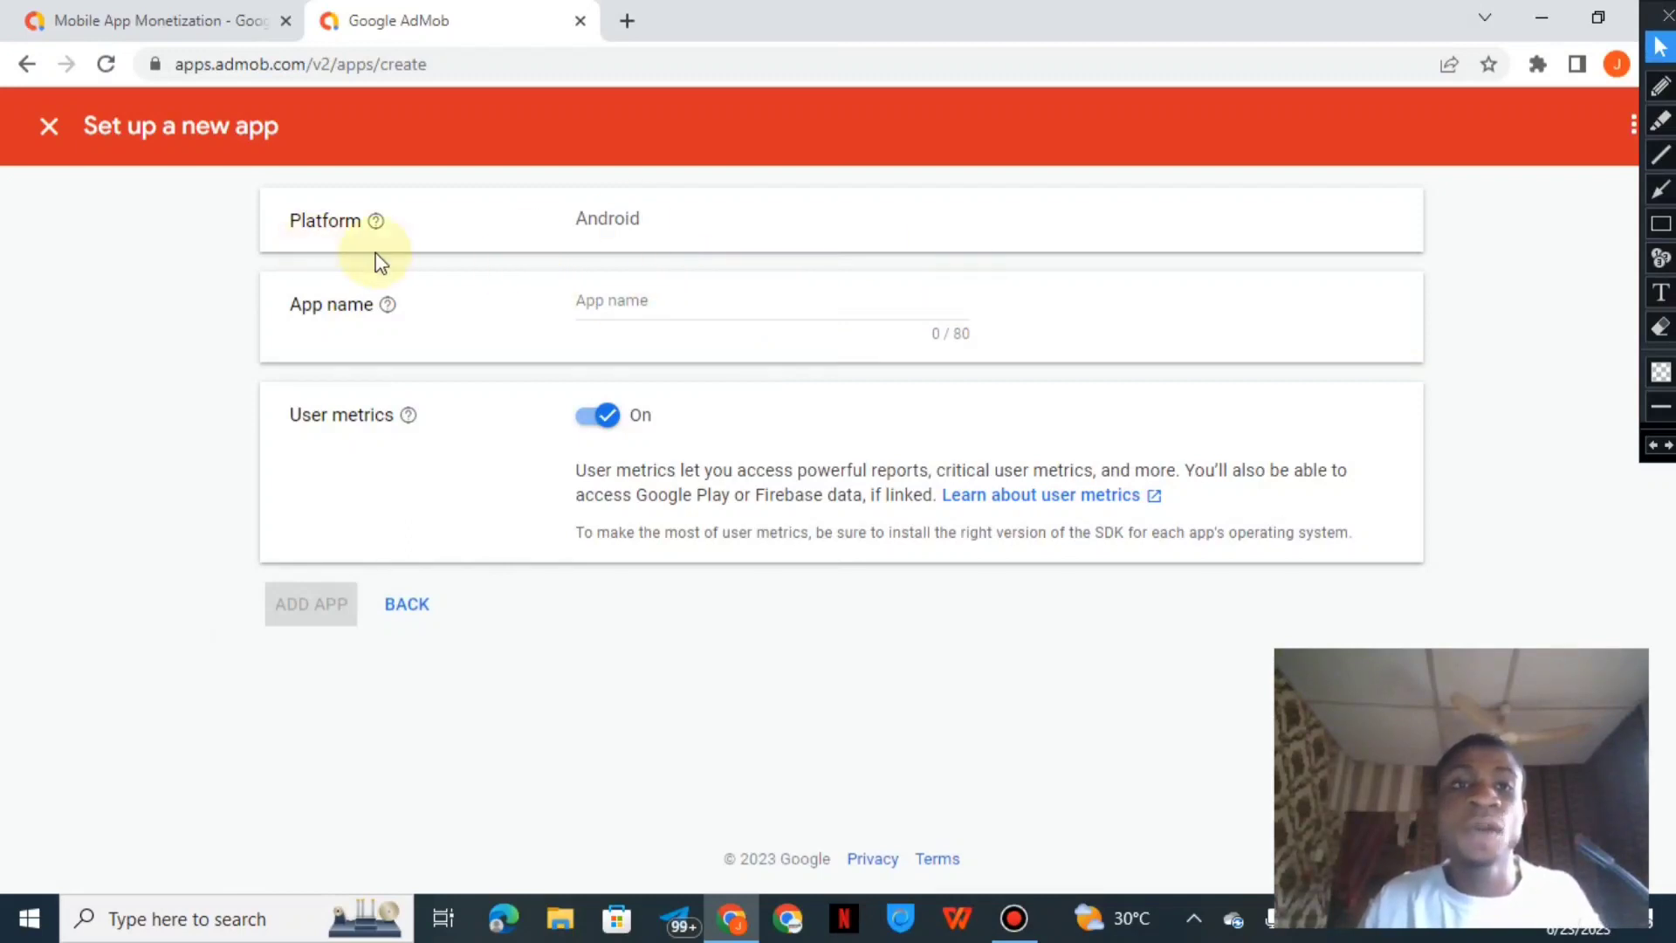
# - Name the new app Iporich, add it with user metrics on, and finish the app setup
pyautogui.click(719, 287)
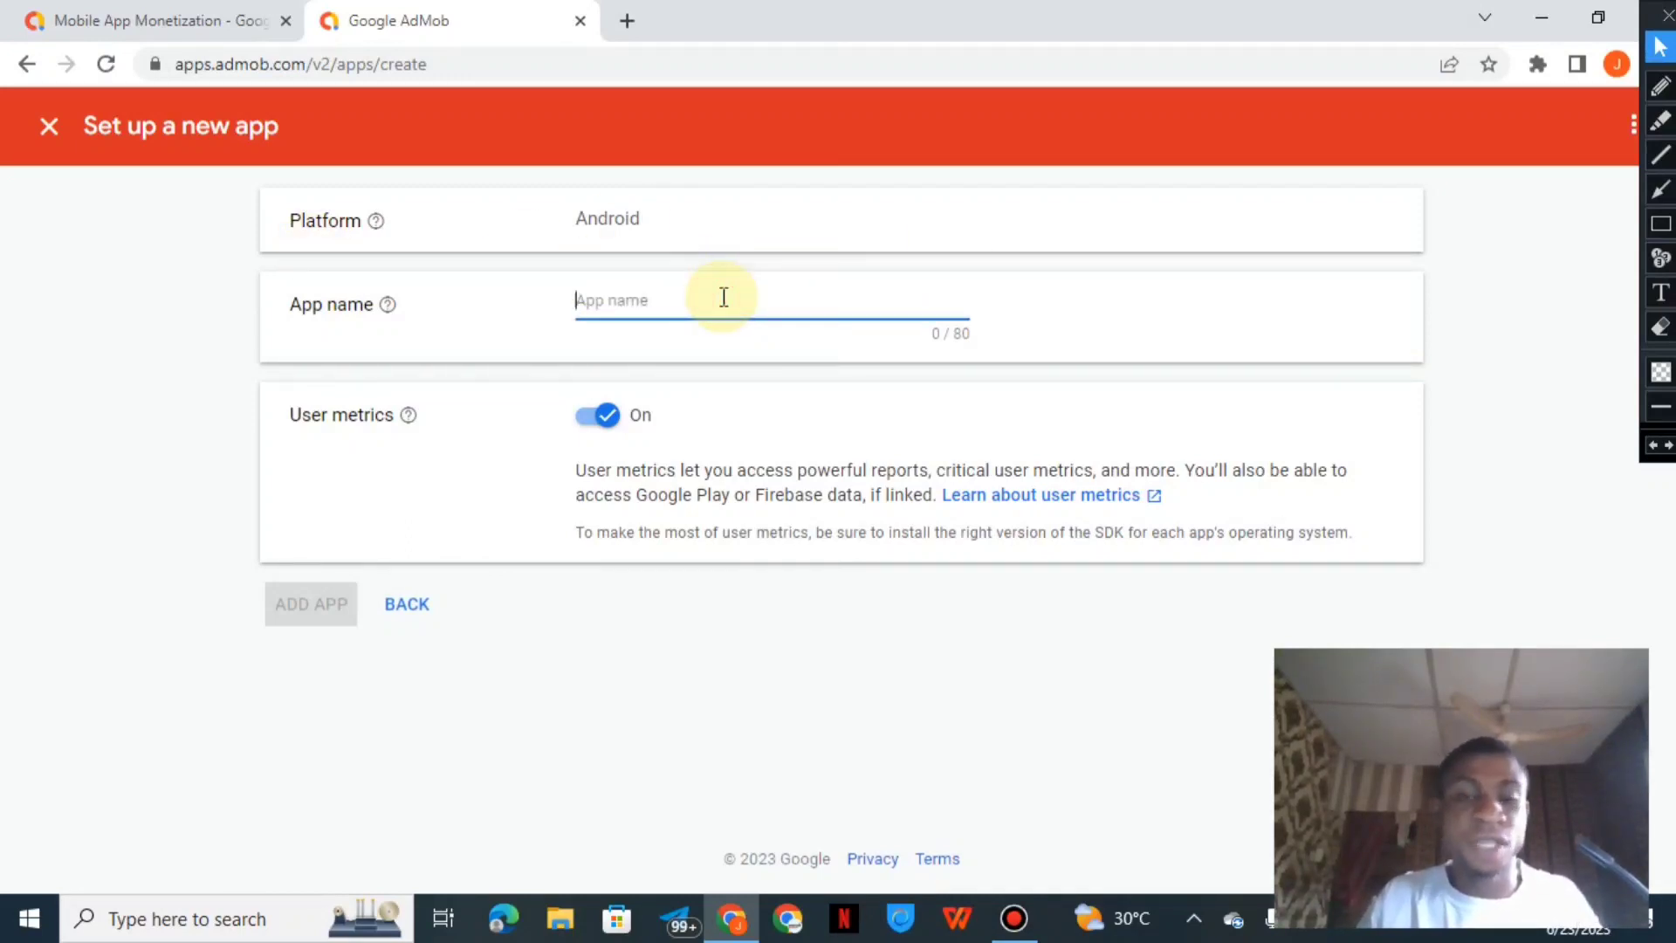
pyautogui.write('Iporich')
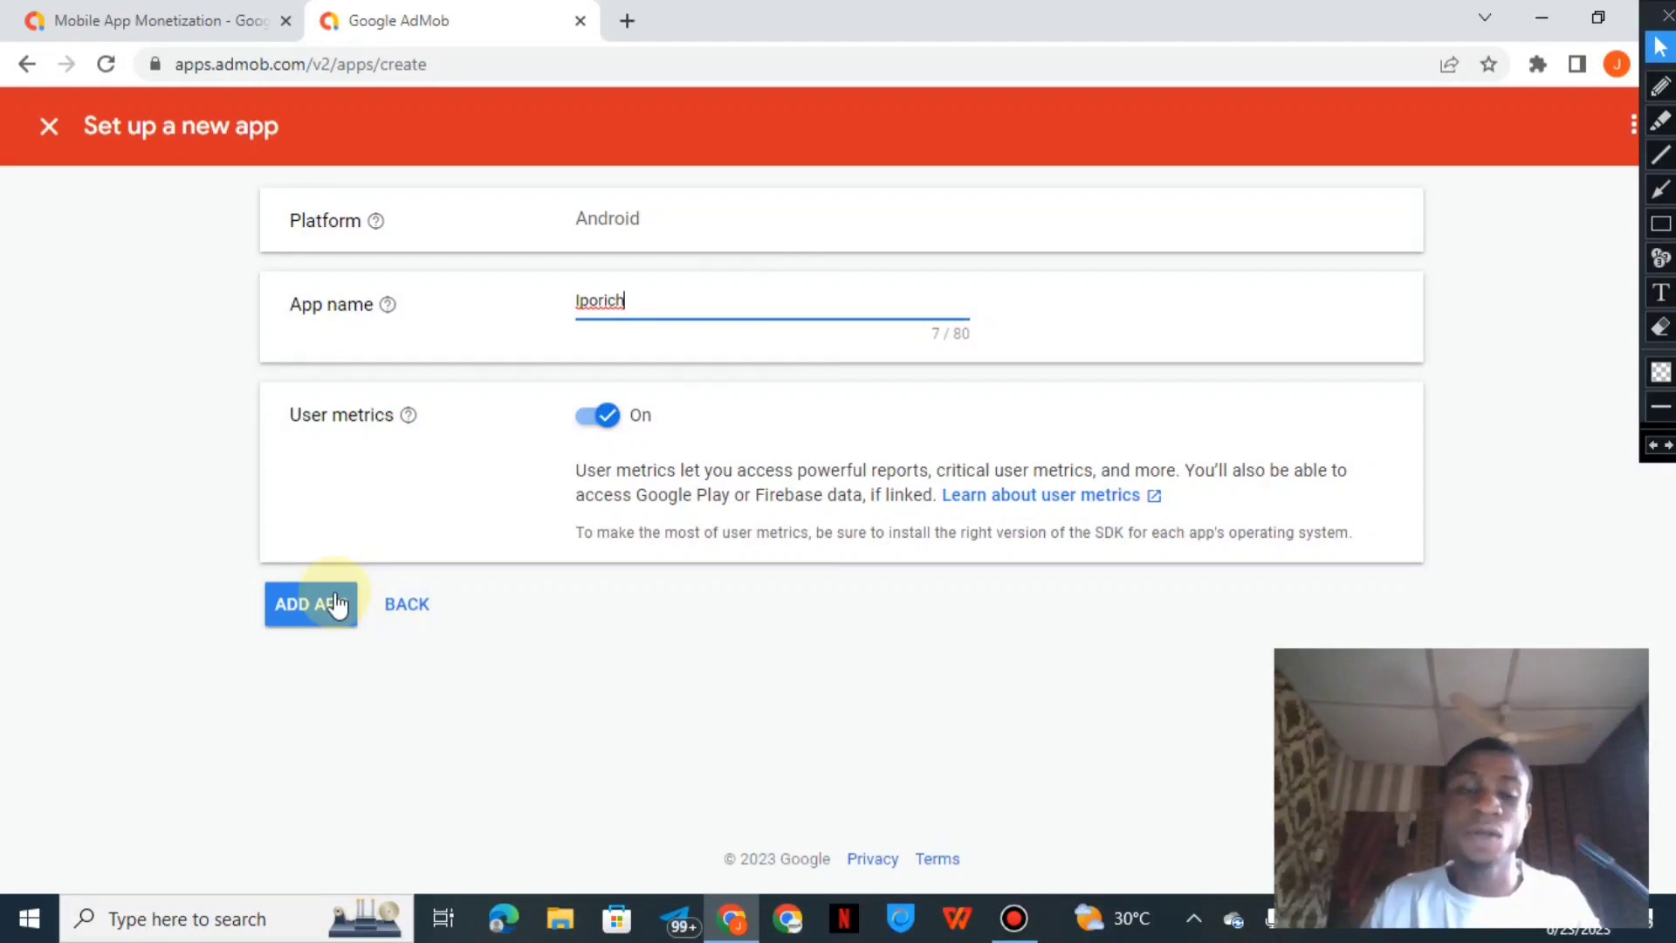
pyautogui.click(304, 603)
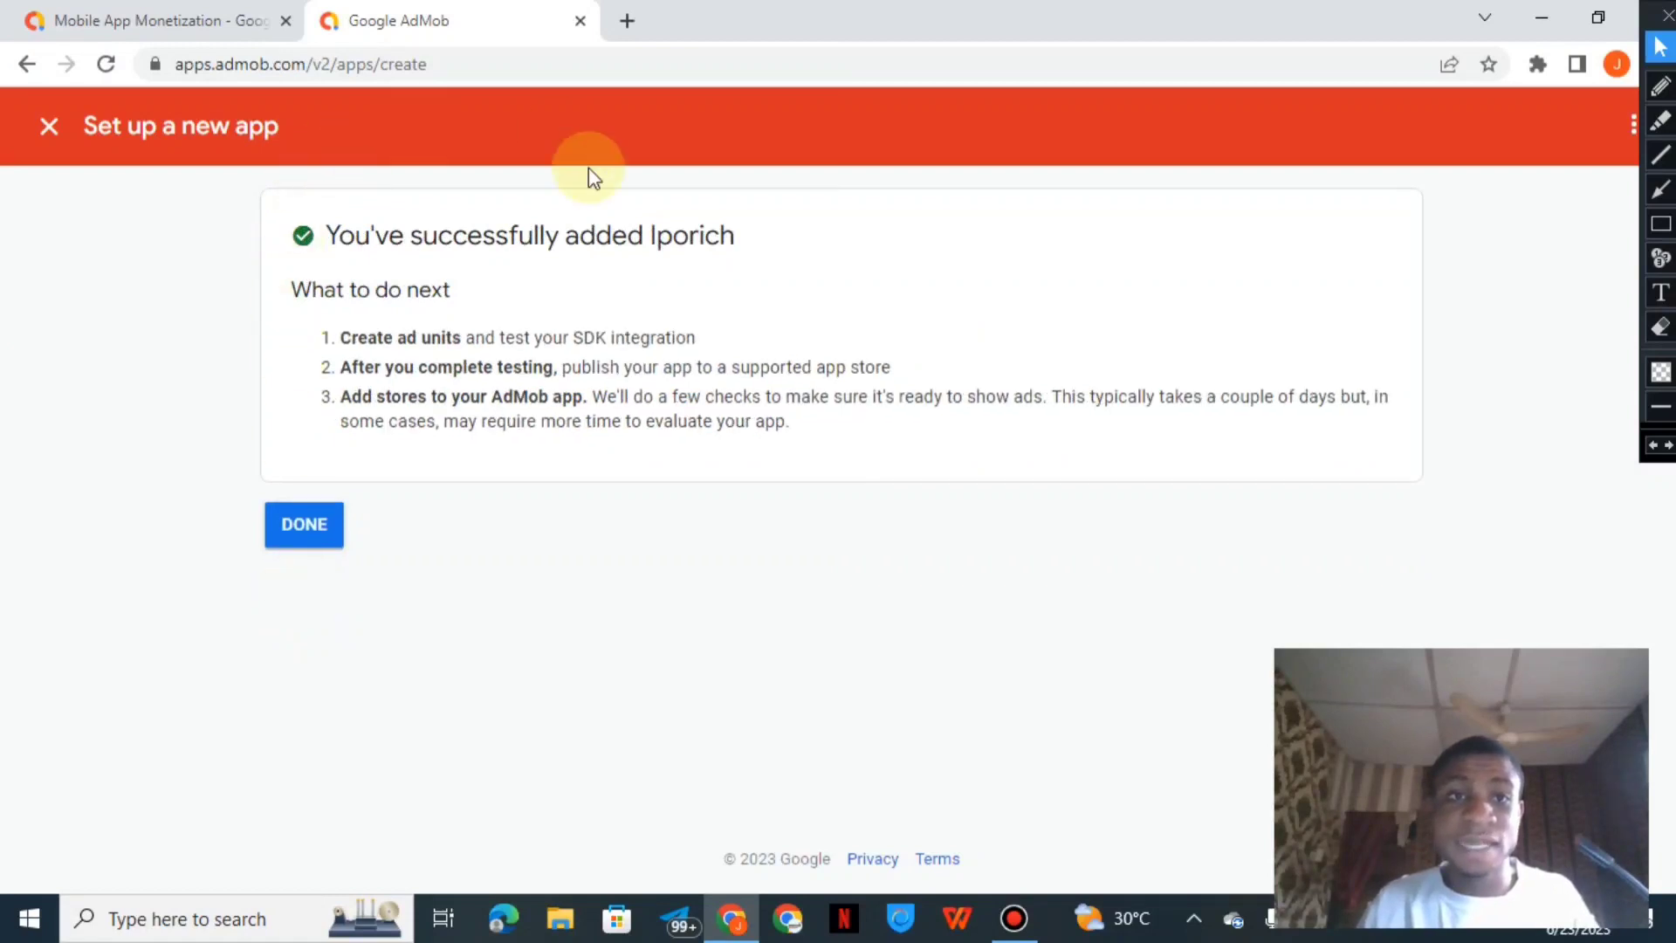
pyautogui.click(304, 522)
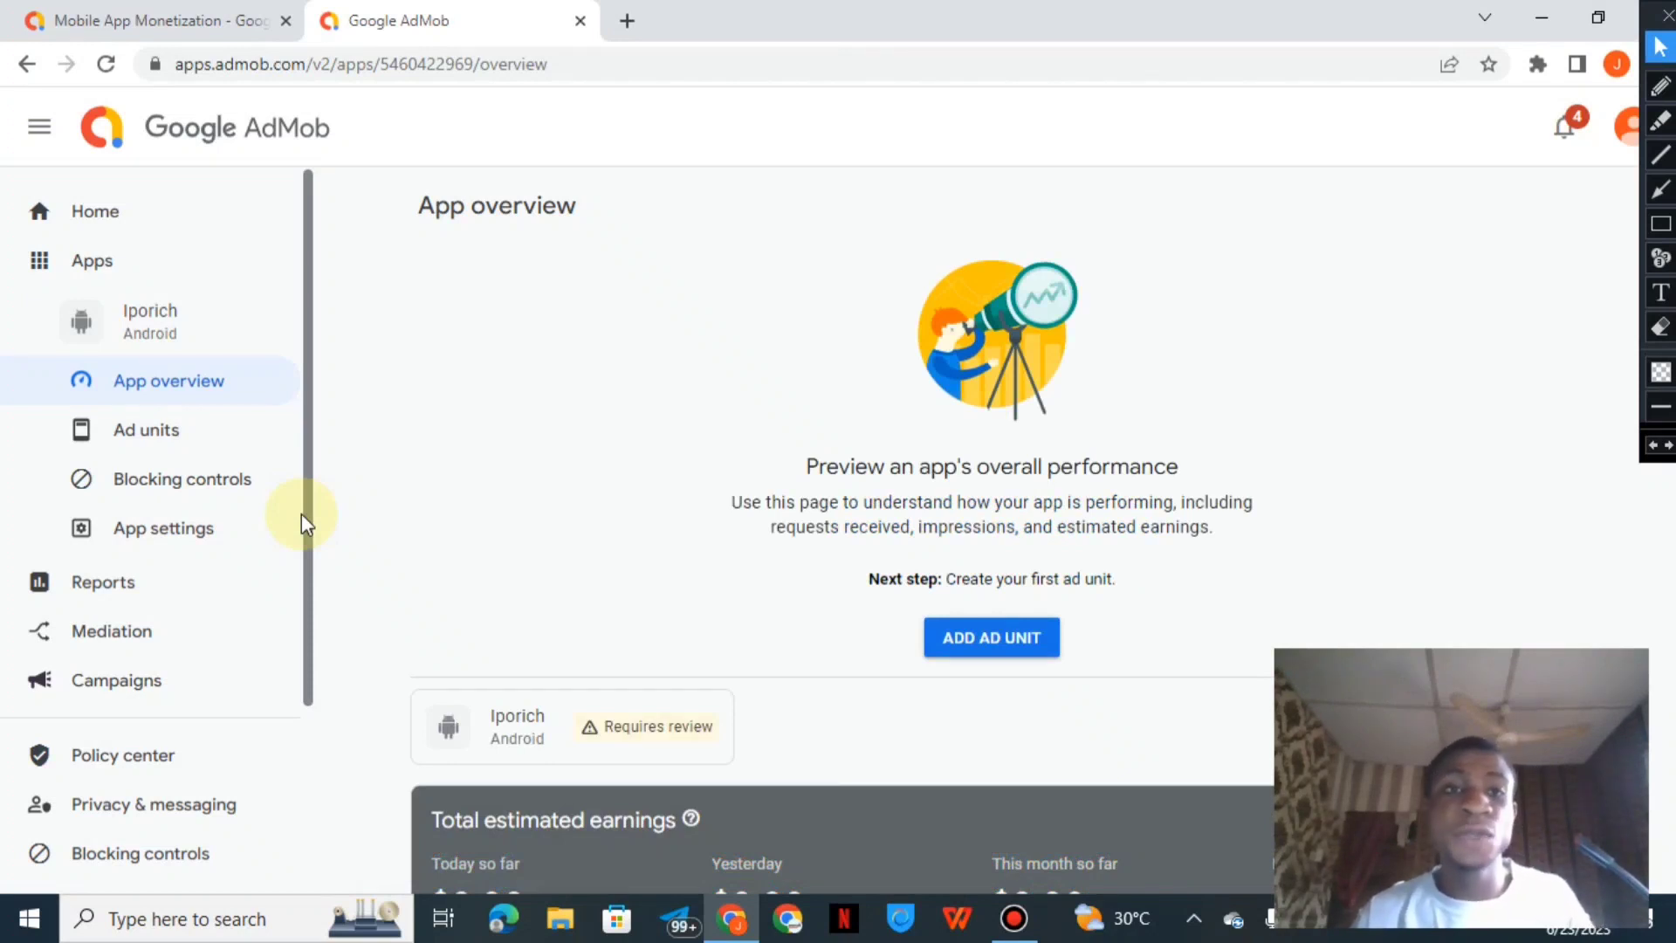
# - Start creating an ad unit for the Iporich app and look over the available ad formats
pyautogui.click(956, 645)
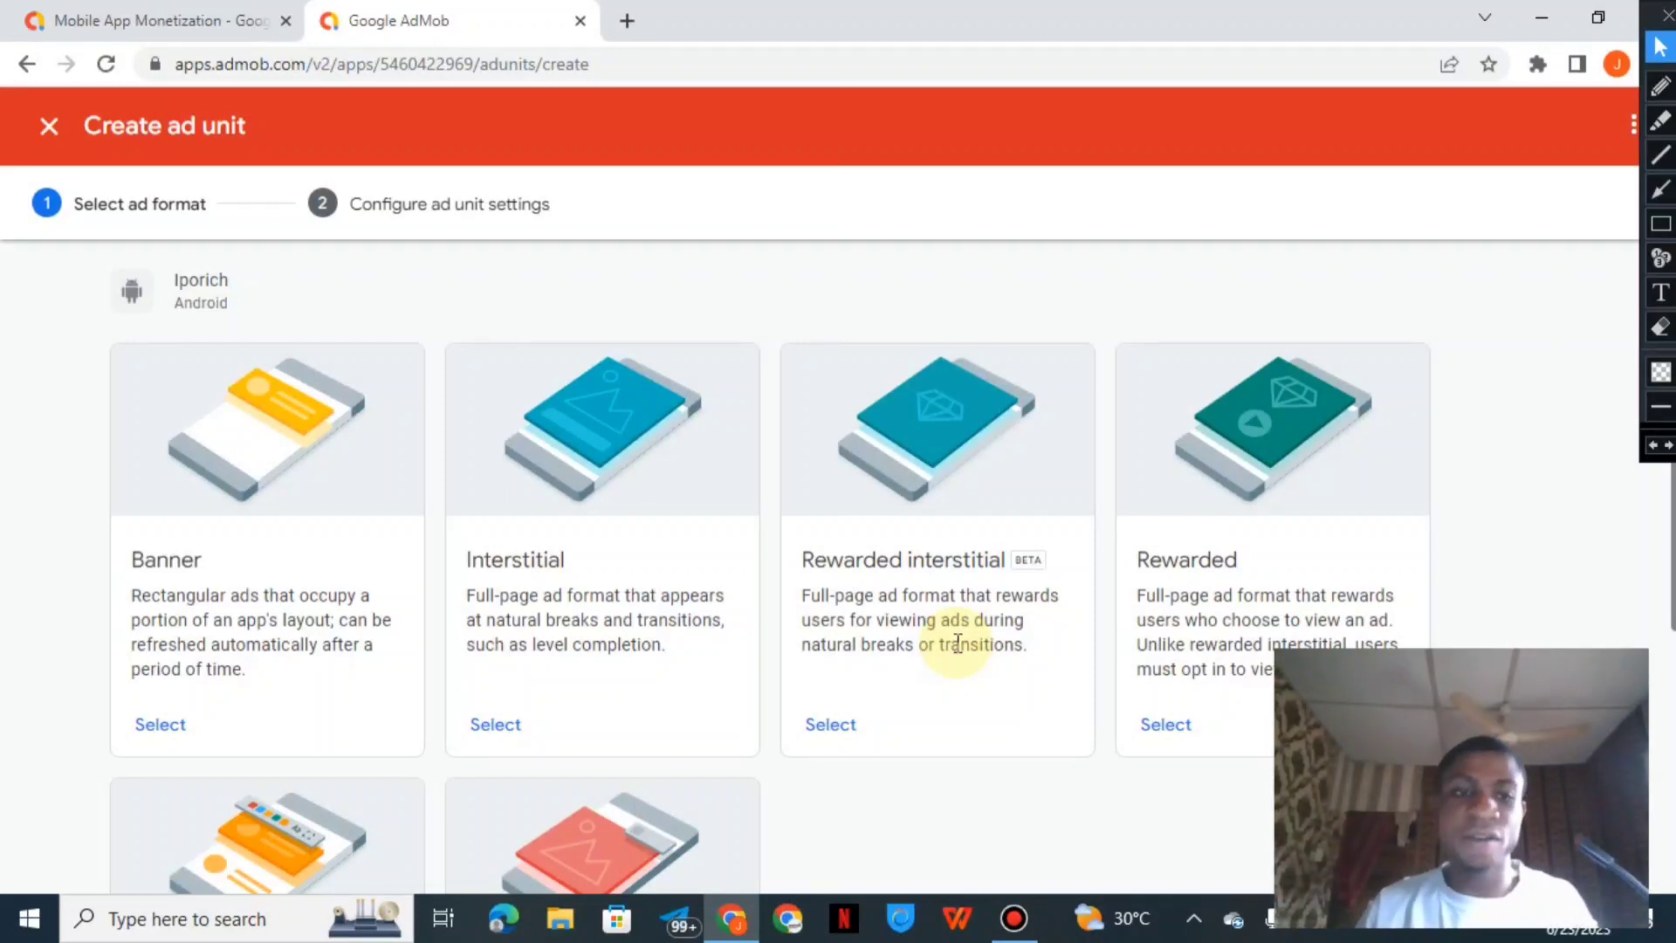
pyautogui.scroll(-2, 958, 644)
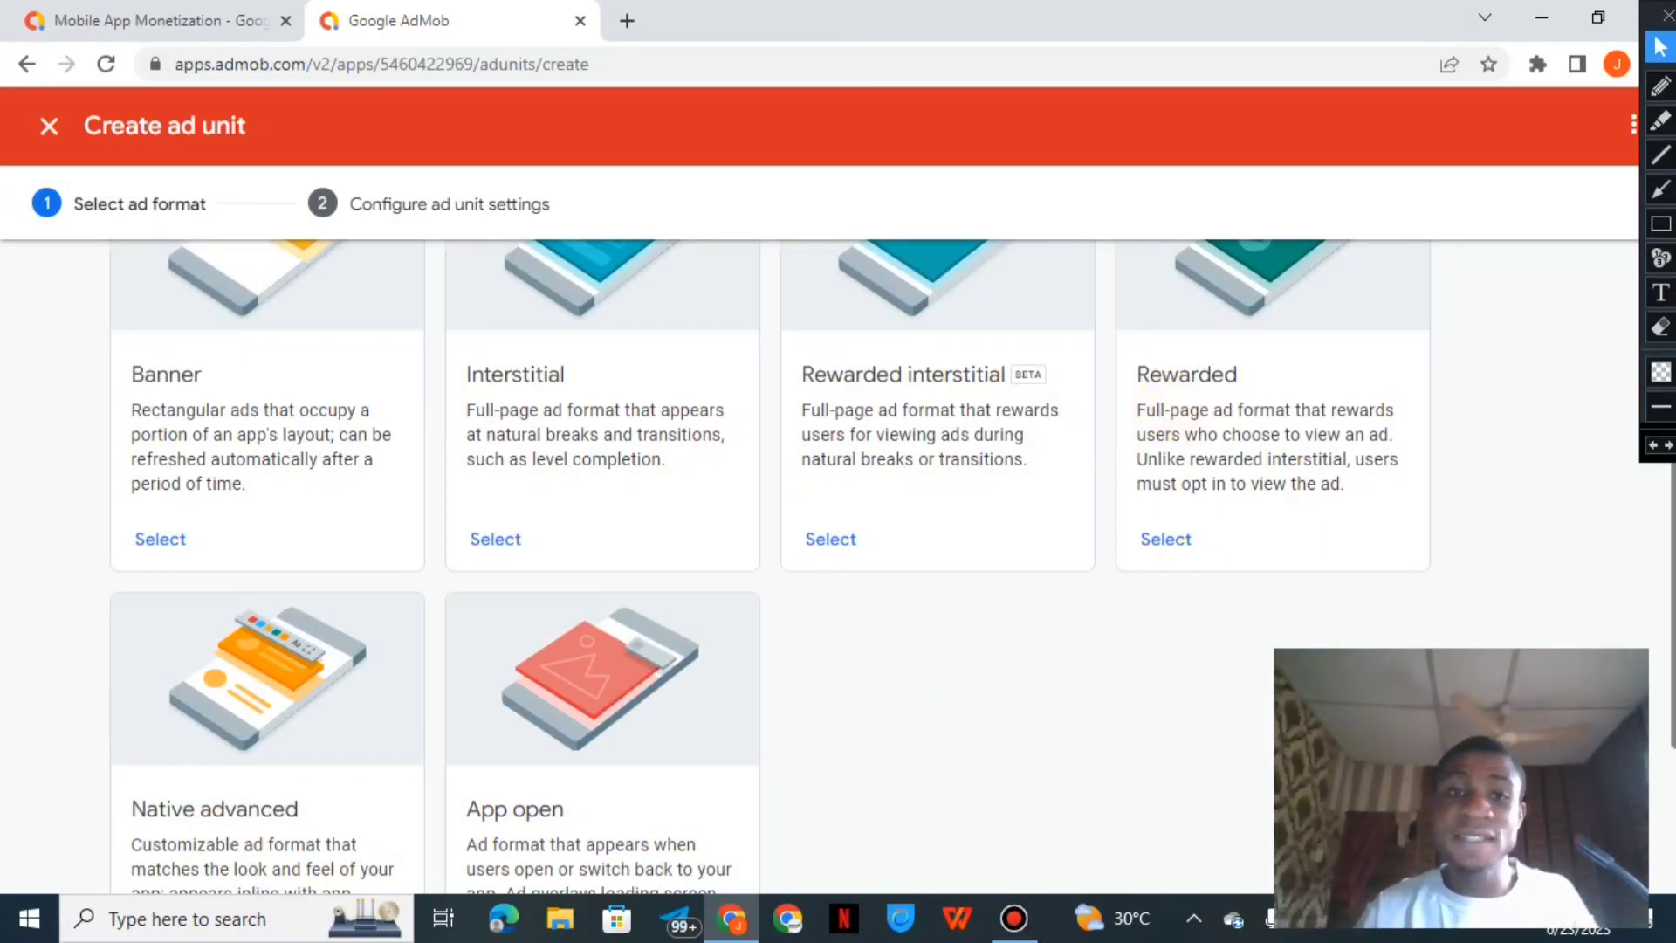
pyautogui.scroll(2, 1664, 514)
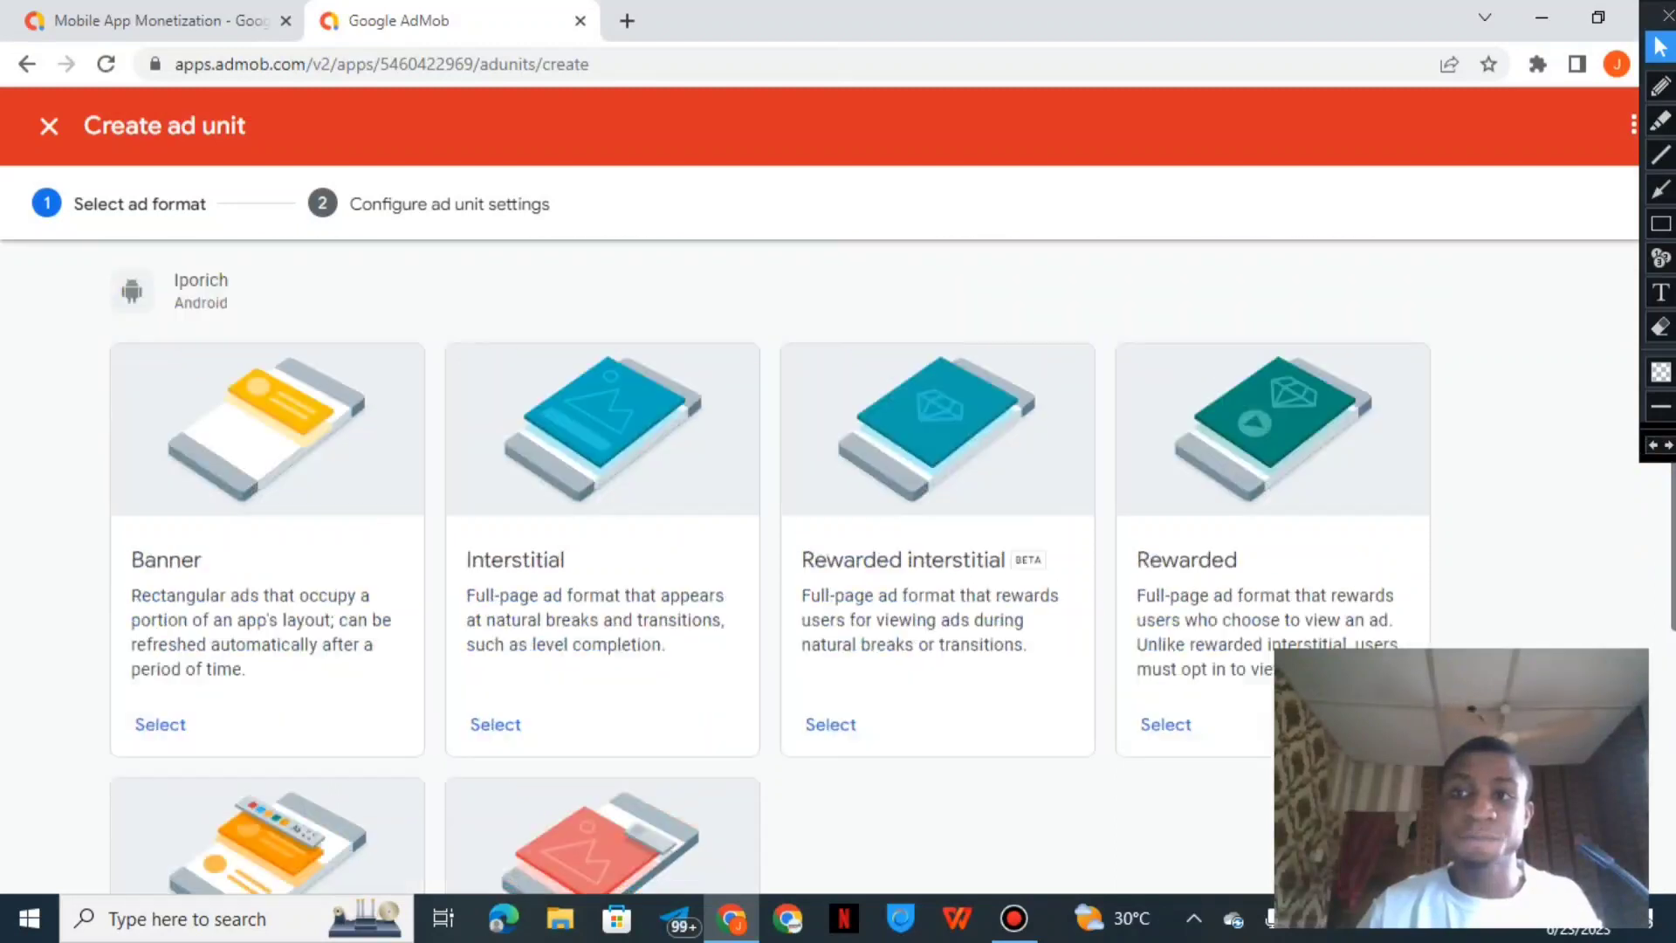
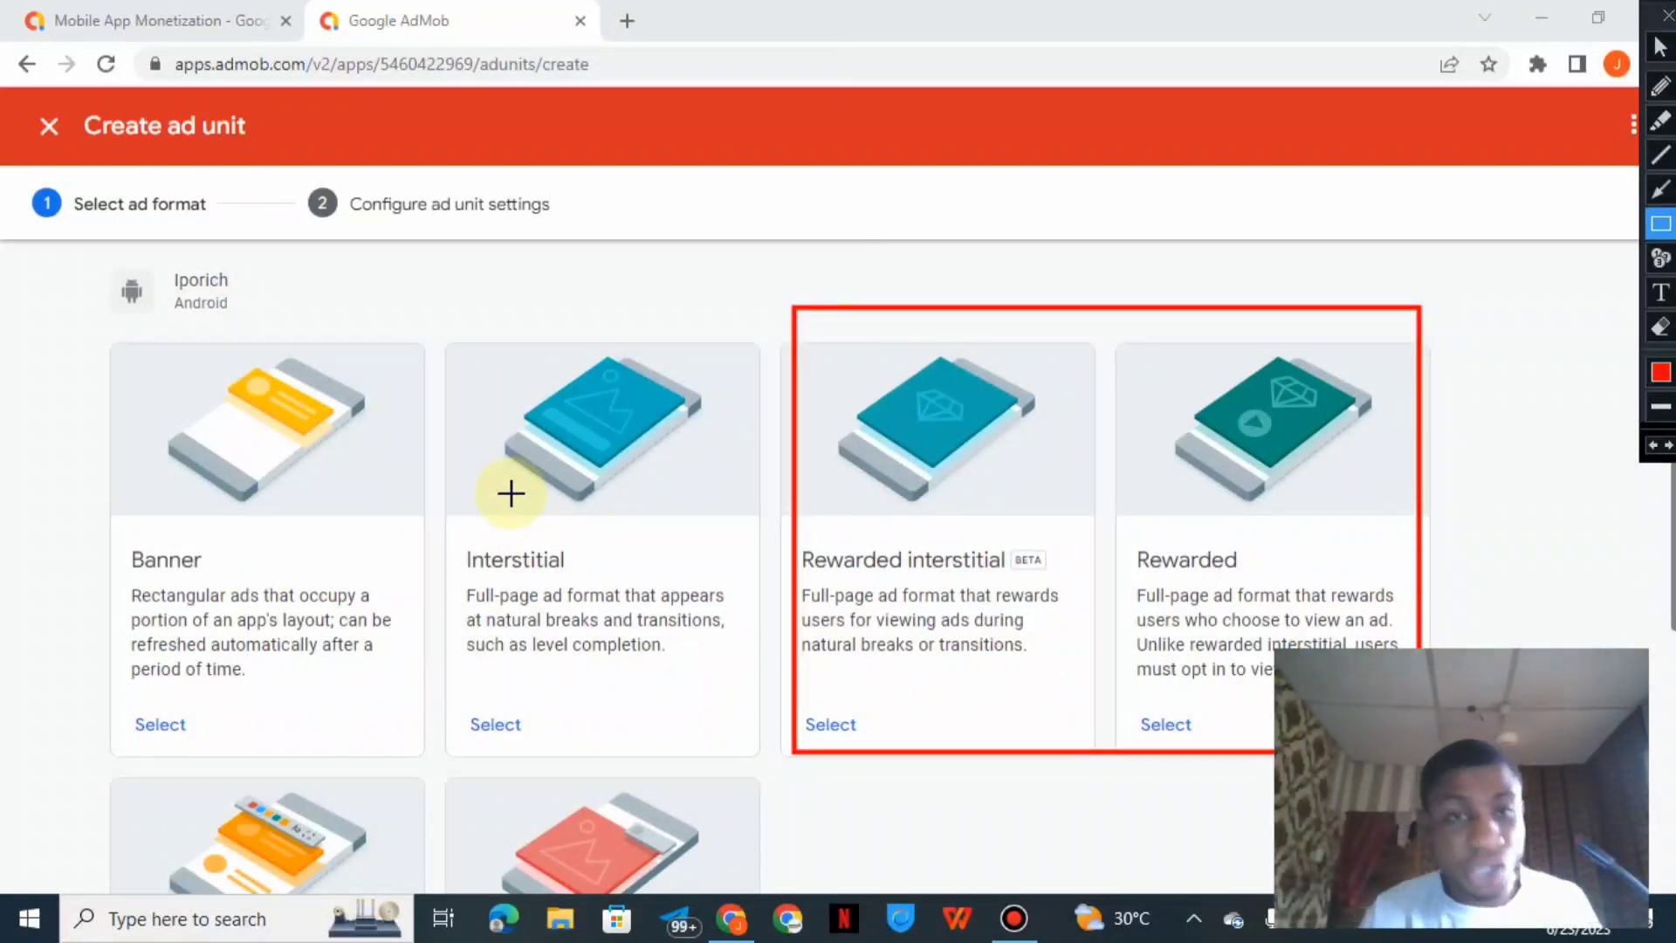
pyautogui.moveTo(457, 578)
pyautogui.mouseDown()
pyautogui.moveTo(636, 620)
pyautogui.moveTo(737, 680)
pyautogui.mouseUp()
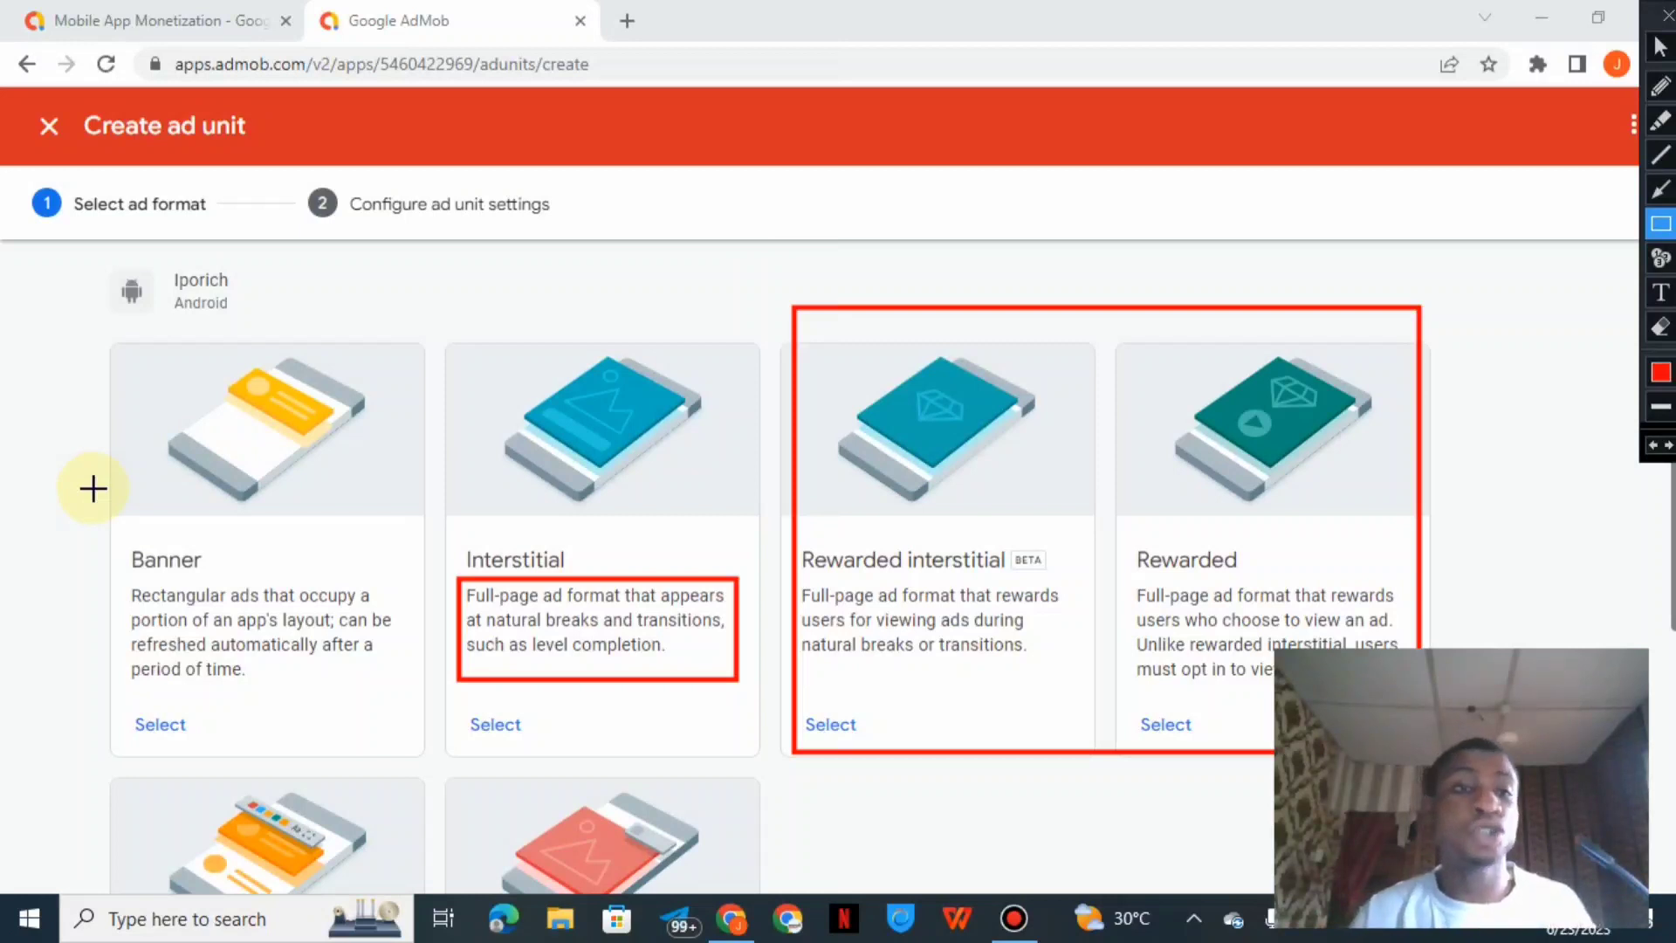
pyautogui.moveTo(95, 378)
pyautogui.mouseDown()
pyautogui.moveTo(299, 395)
pyautogui.moveTo(337, 415)
pyautogui.mouseUp()
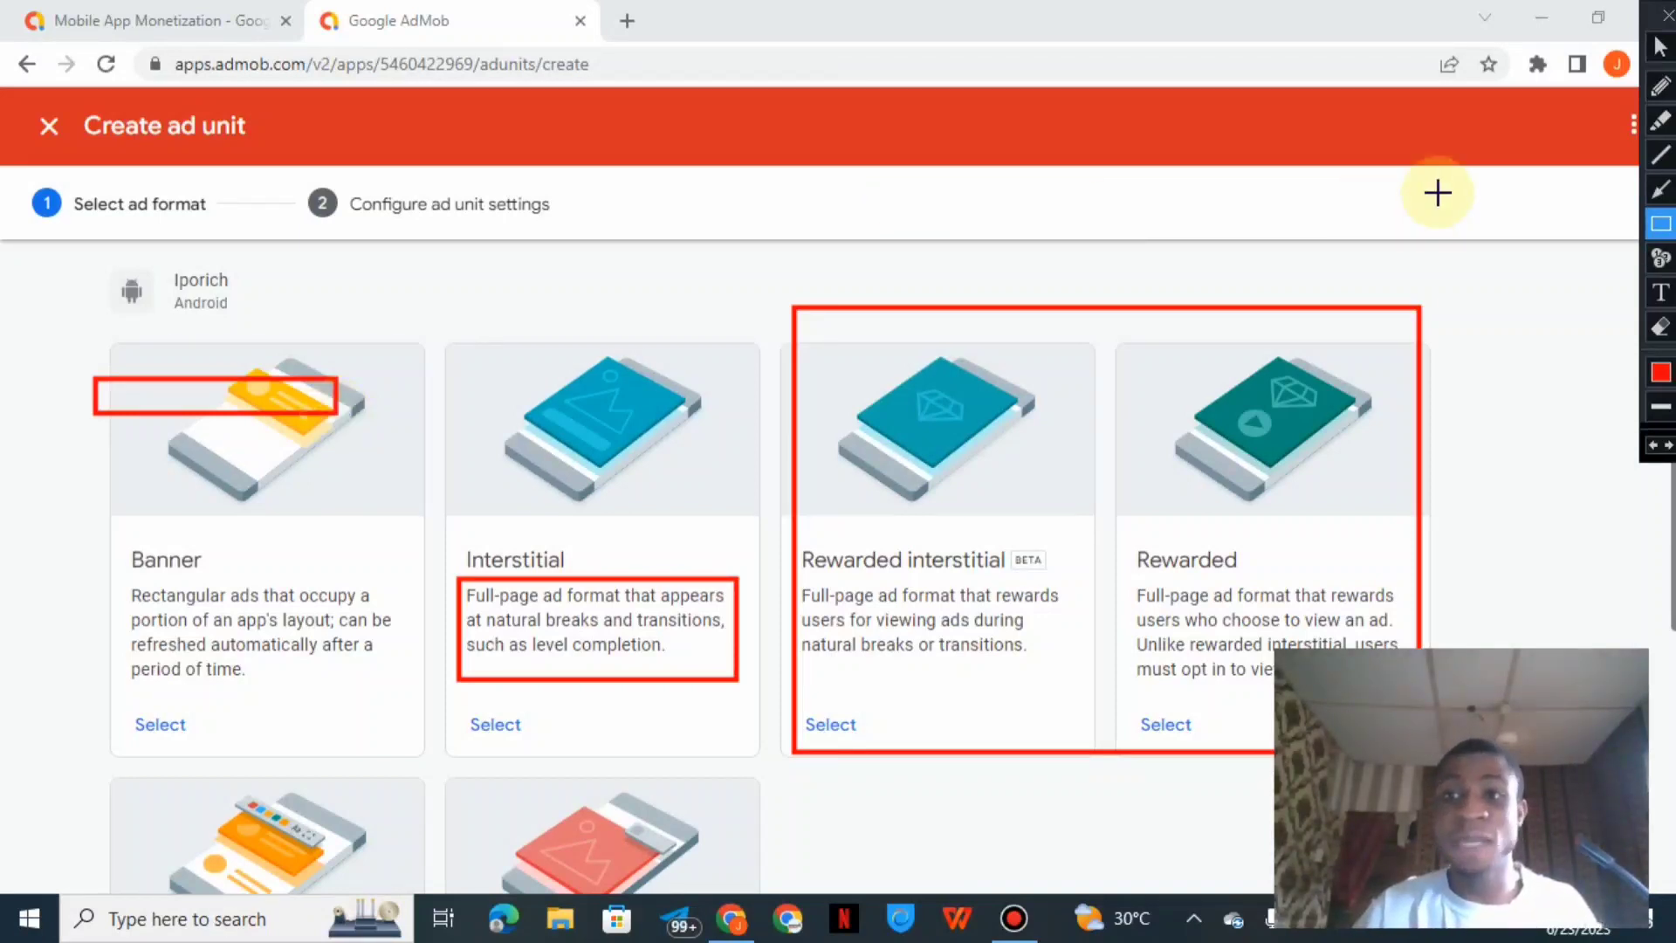
# - Erase all red annotation rectangles from the ad format overview and return to the normal pointer
pyautogui.click(1661, 329)
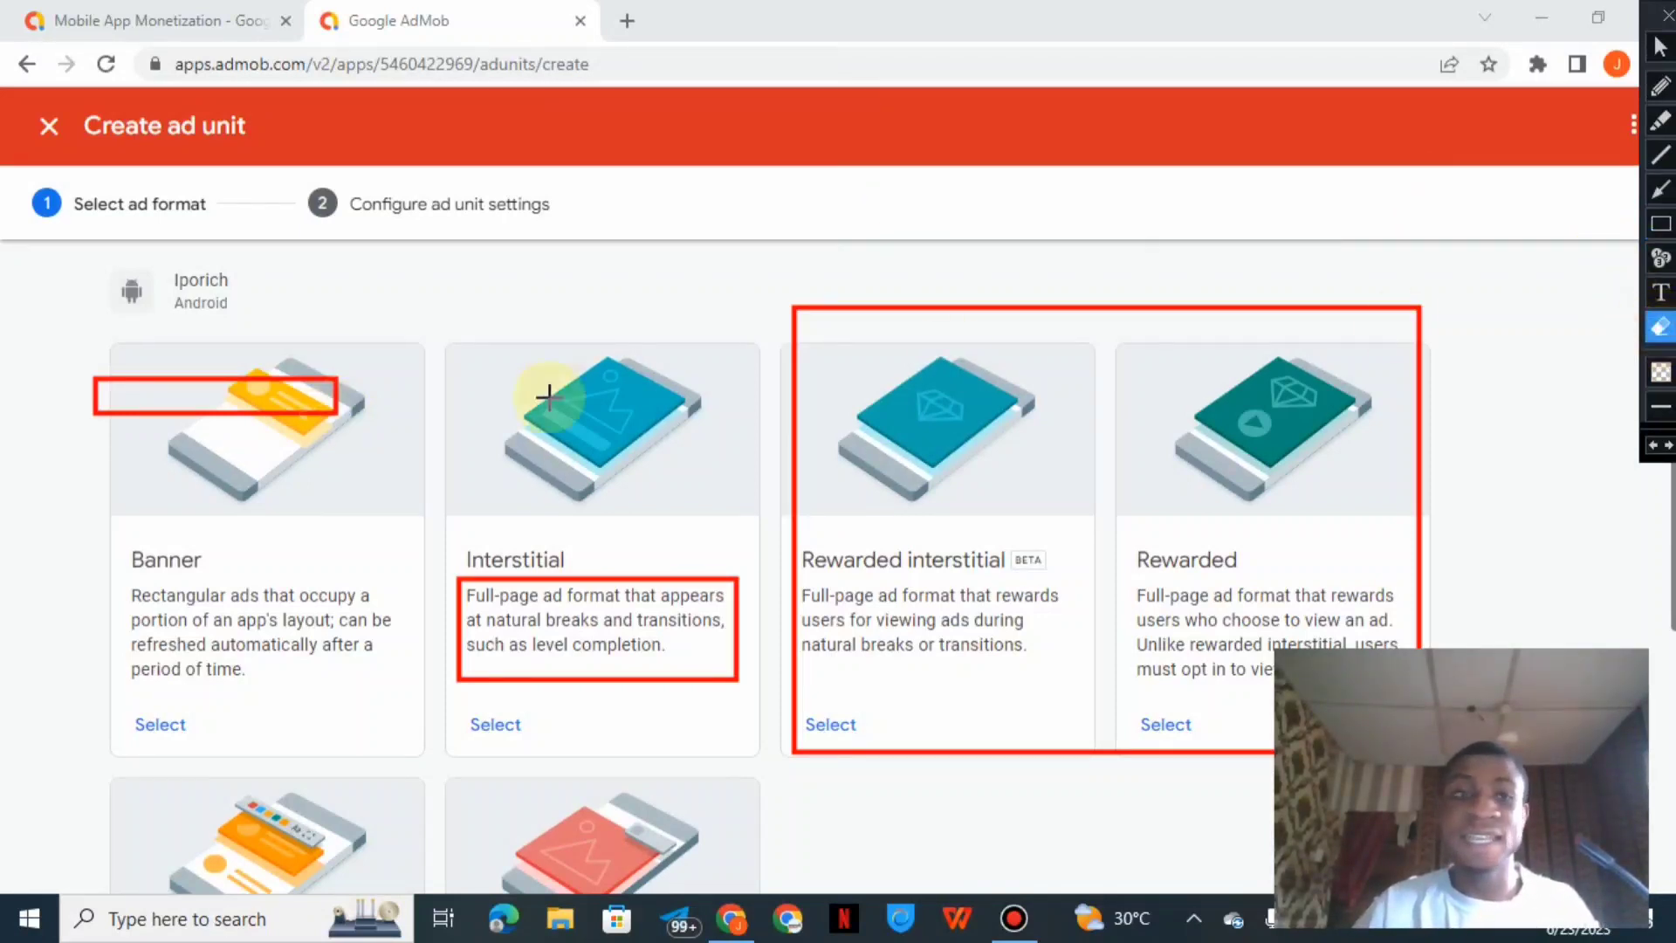
pyautogui.moveTo(13, 314)
pyautogui.mouseDown()
pyautogui.moveTo(685, 497)
pyautogui.moveTo(1613, 843)
pyautogui.mouseUp()
pyautogui.moveTo(1563, 579)
pyautogui.mouseDown()
pyautogui.moveTo(872, 247)
pyautogui.moveTo(732, 241)
pyautogui.mouseUp()
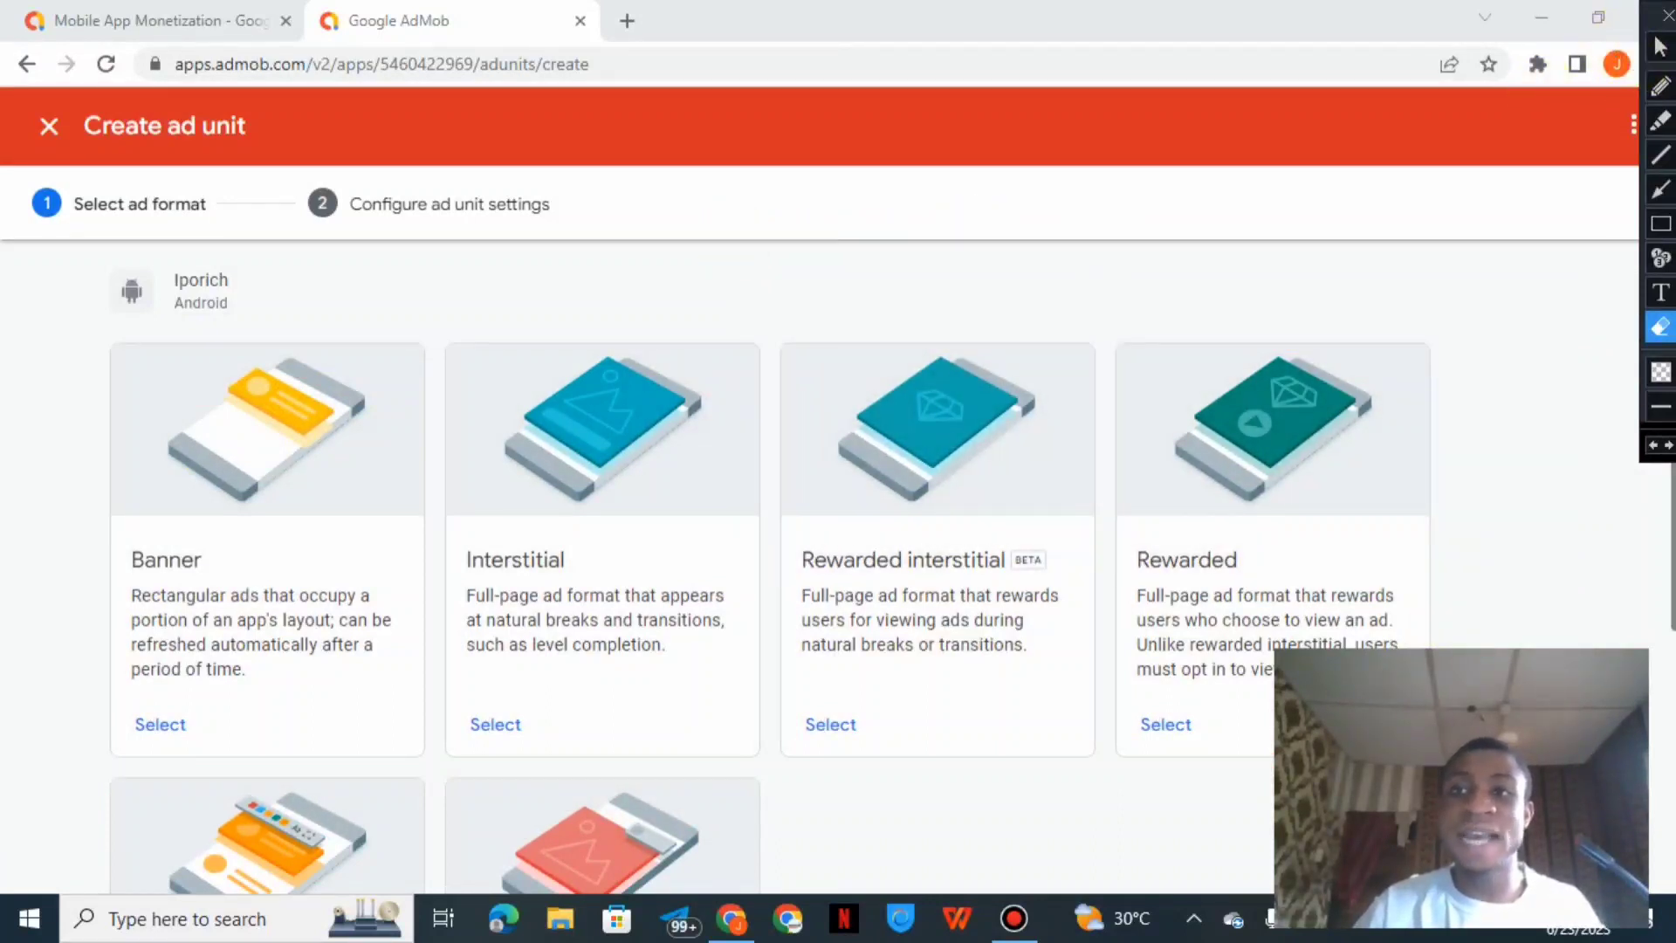
pyautogui.click(1661, 47)
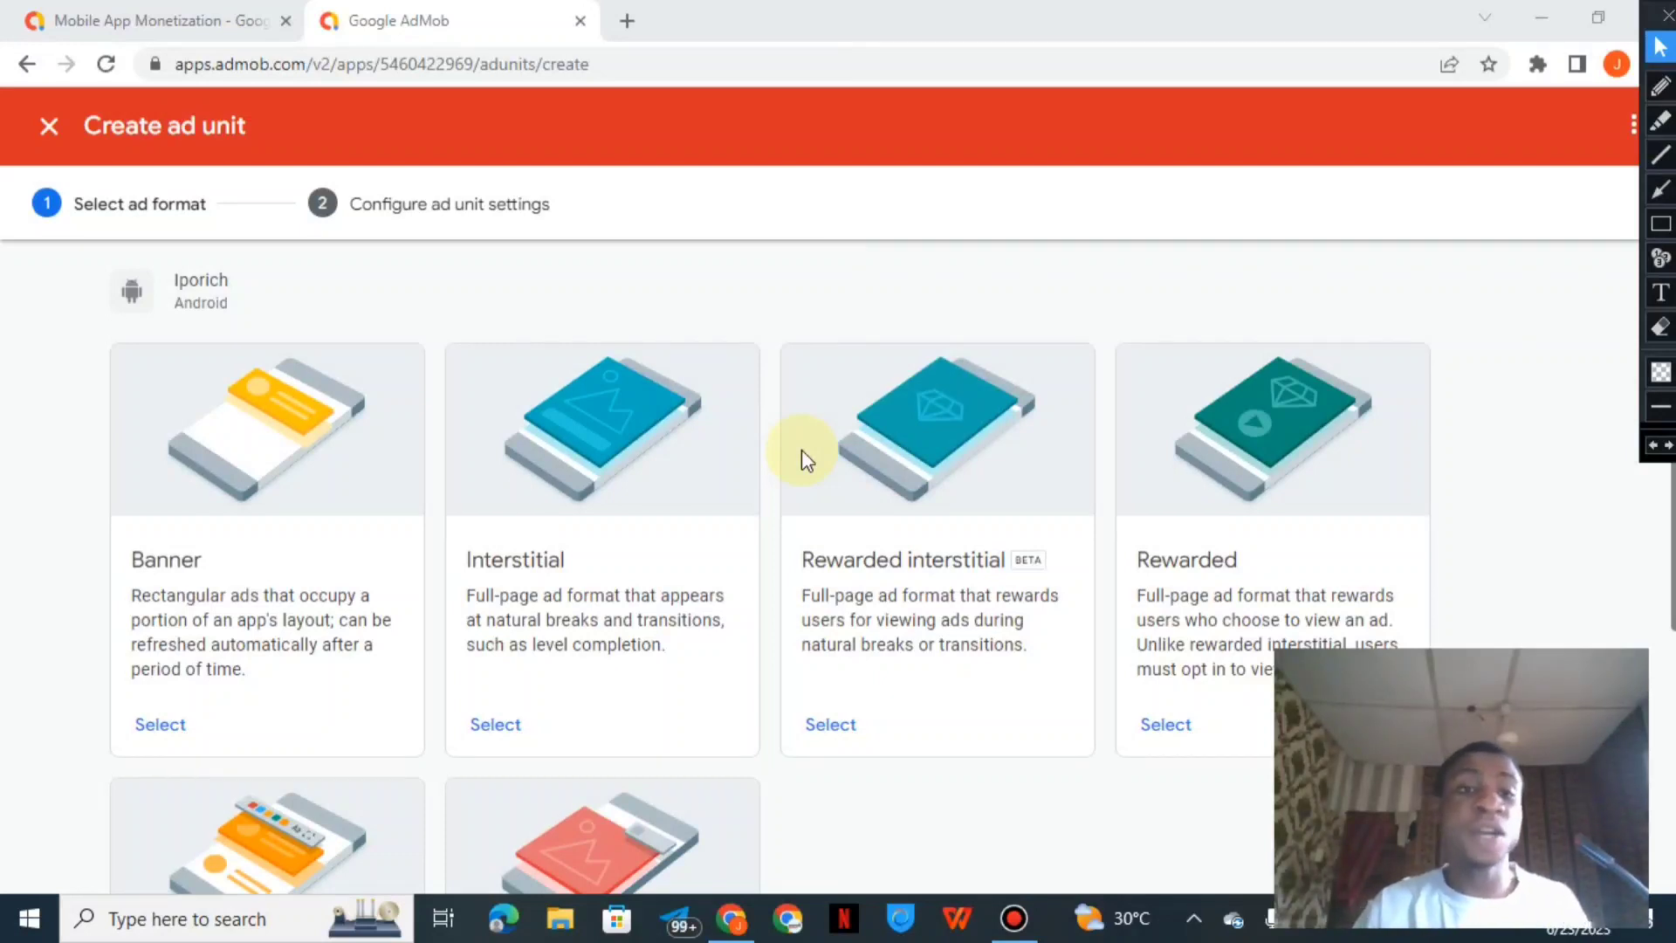
# - Choose the Banner format for the new Iporich ad unit and begin entering its name
pyautogui.click(139, 723)
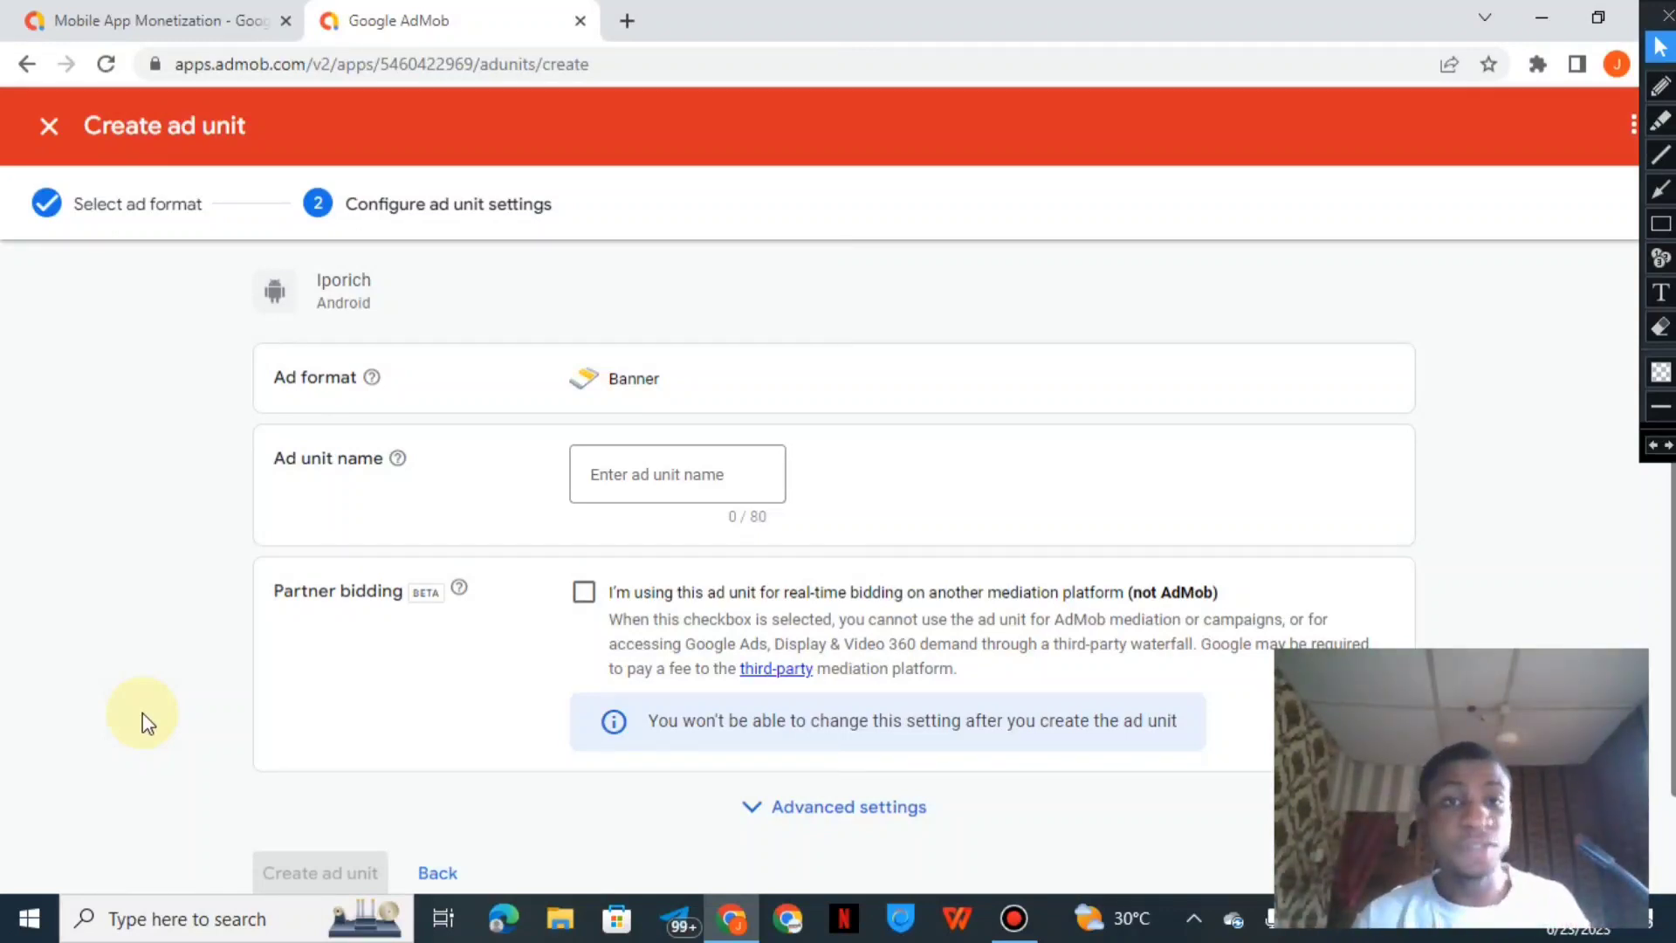
pyautogui.click(668, 480)
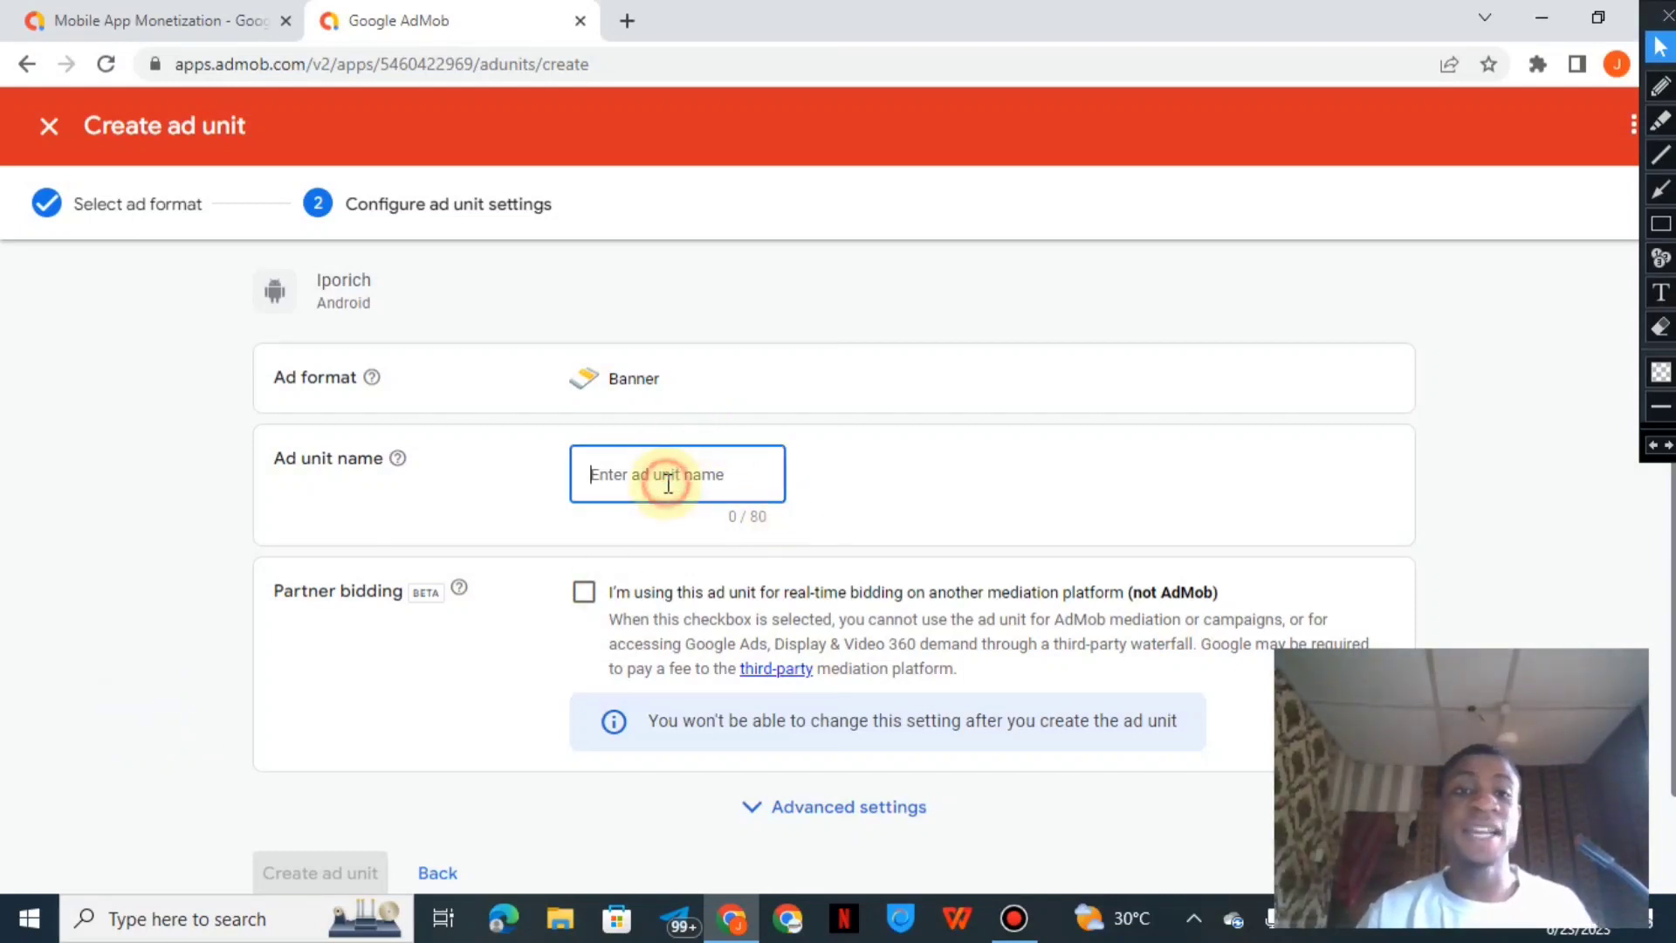
pyautogui.write('Ip')
pyautogui.press('BackSpace')
pyautogui.press('BackSpace')
pyautogui.write('Ipor')
pyautogui.press('BackSpace')
pyautogui.press('BackSpace')
pyautogui.press('BackSpace')
pyautogui.press('BackSpace')
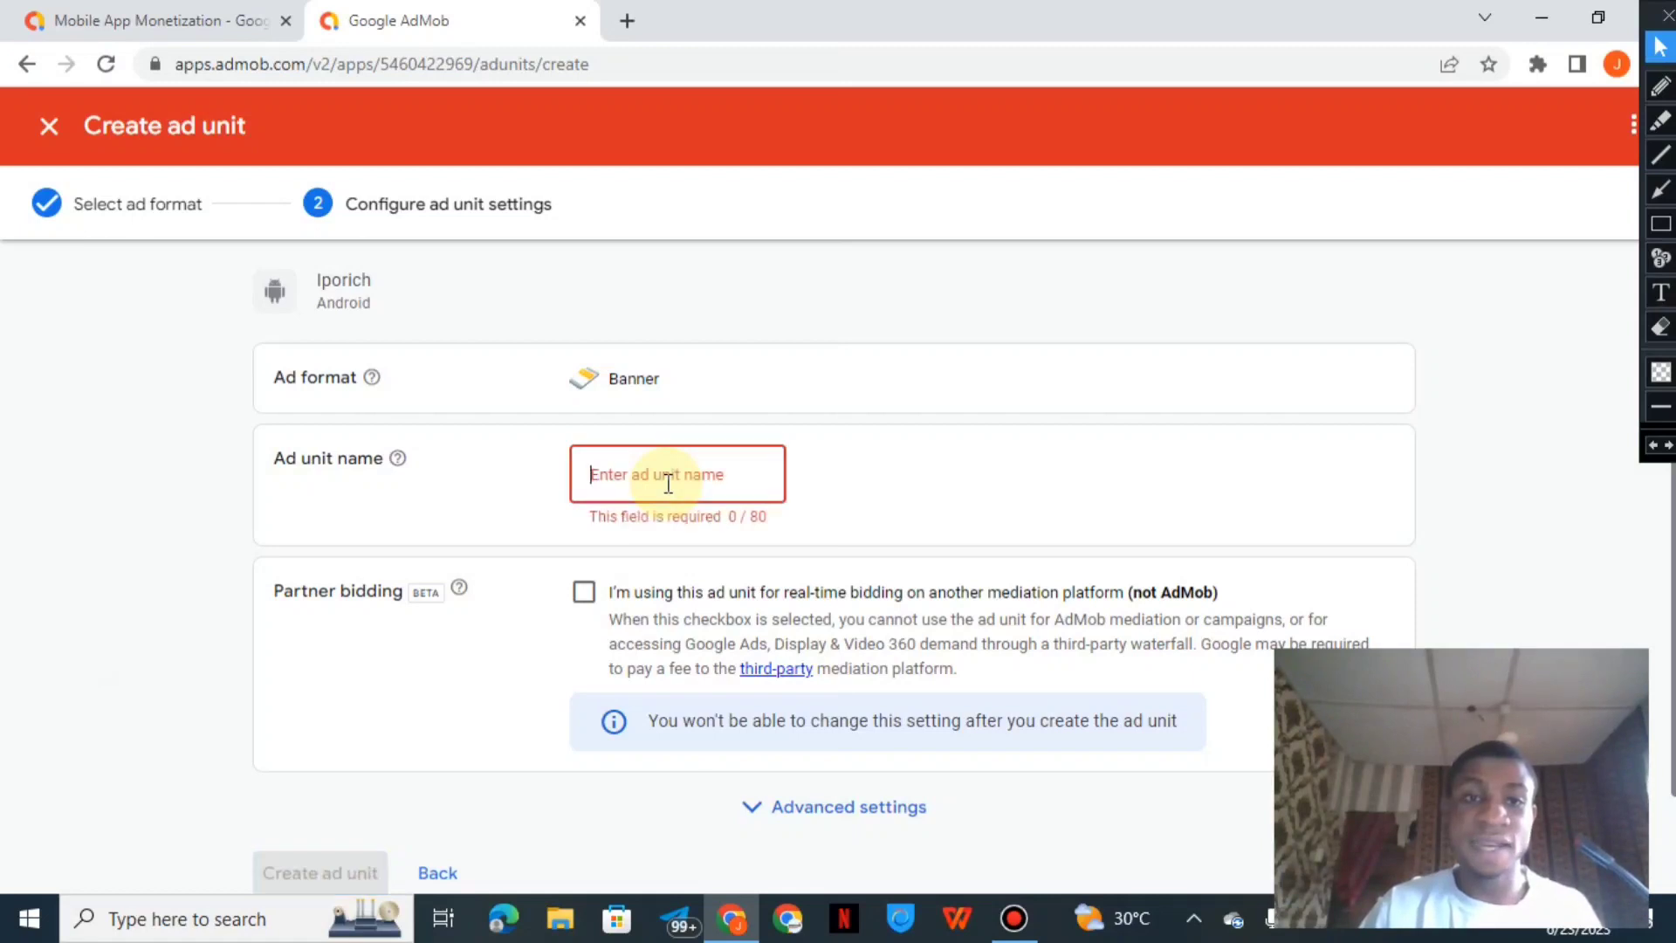
pyautogui.write('Iporich')
pyautogui.hotkey('ctrl', 'a')
# - Name the ad unit Banner 1 and create it with partner bidding left off
pyautogui.write('Banner 1')
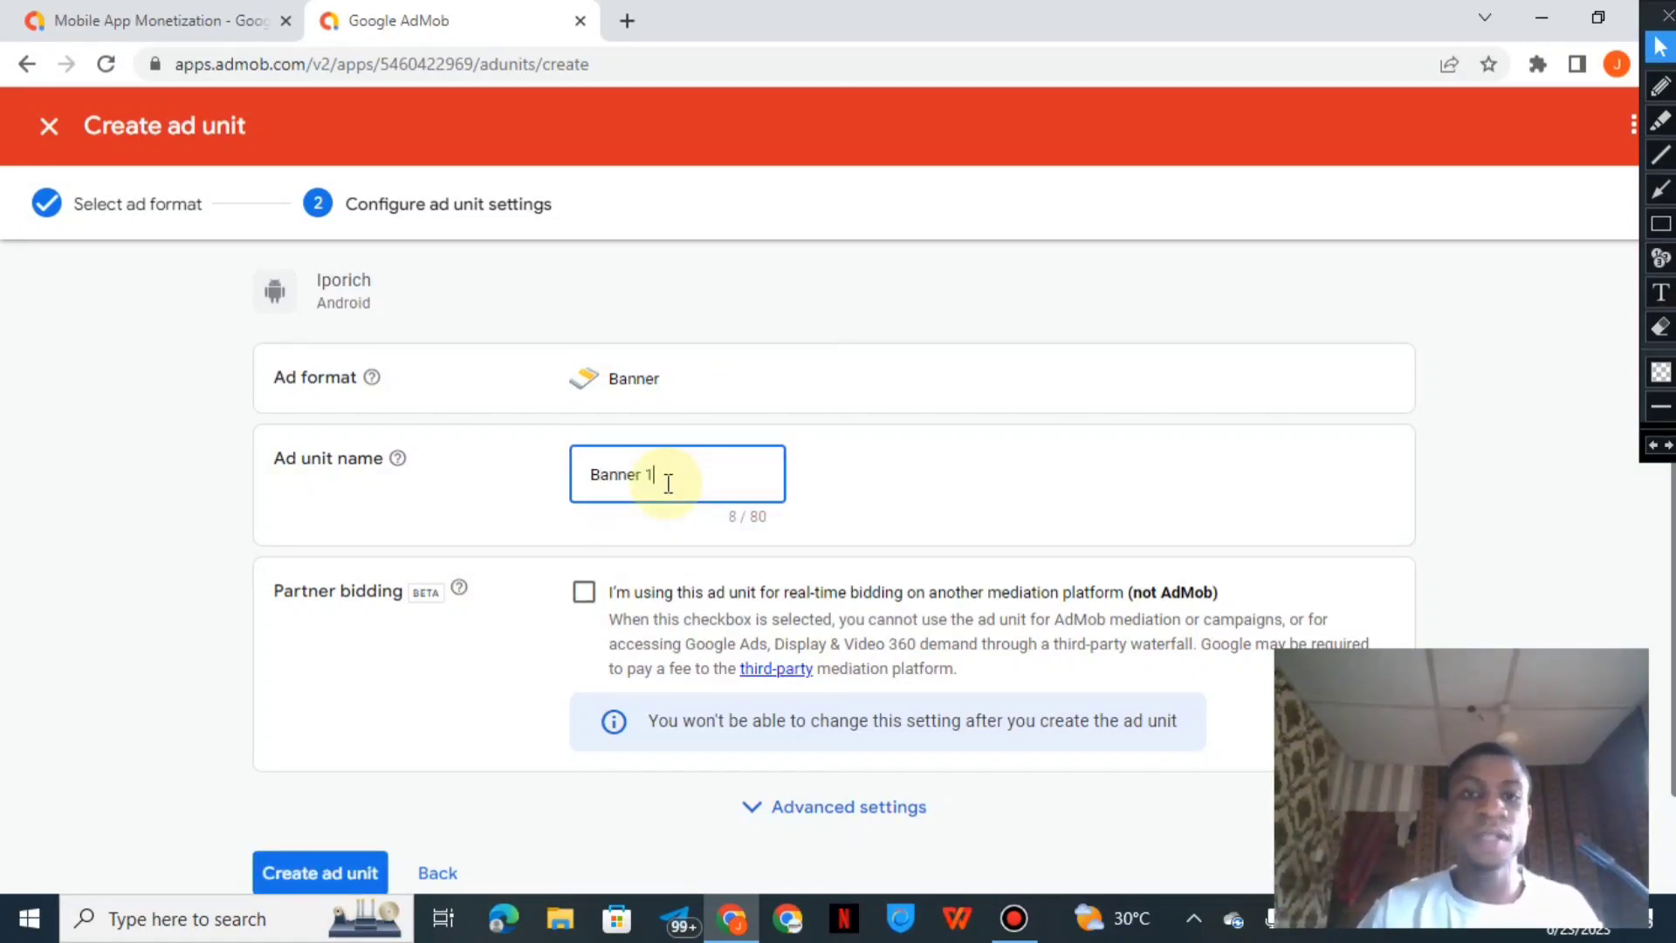
pyautogui.click(5, 637)
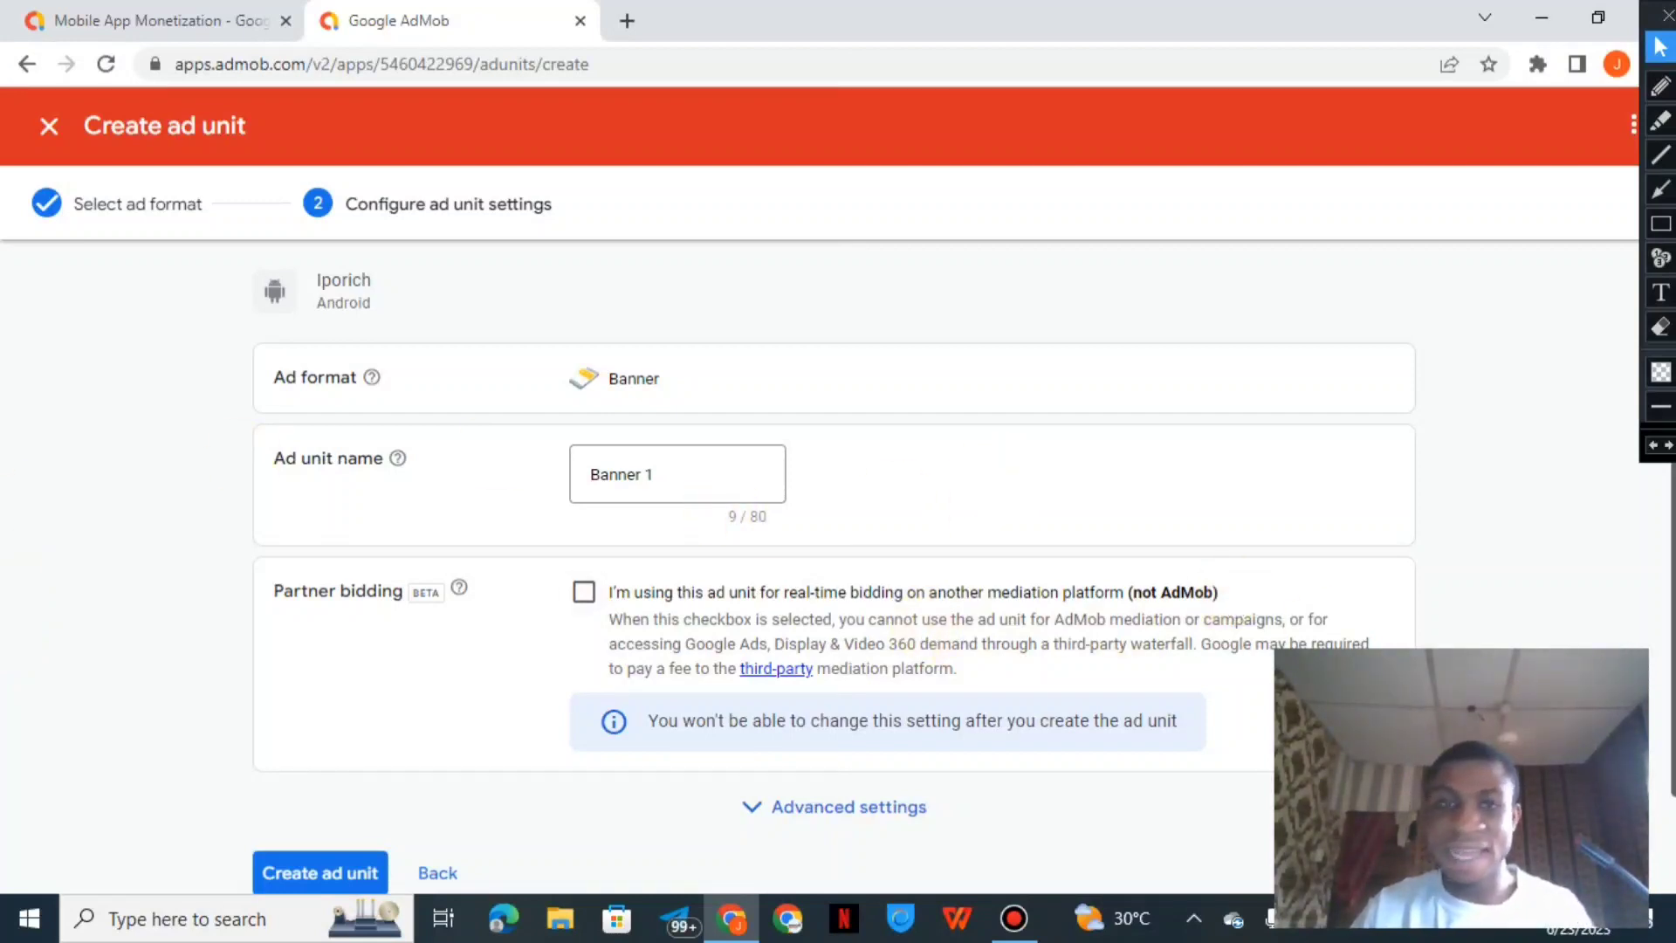
pyautogui.scroll(-1, 800, 812)
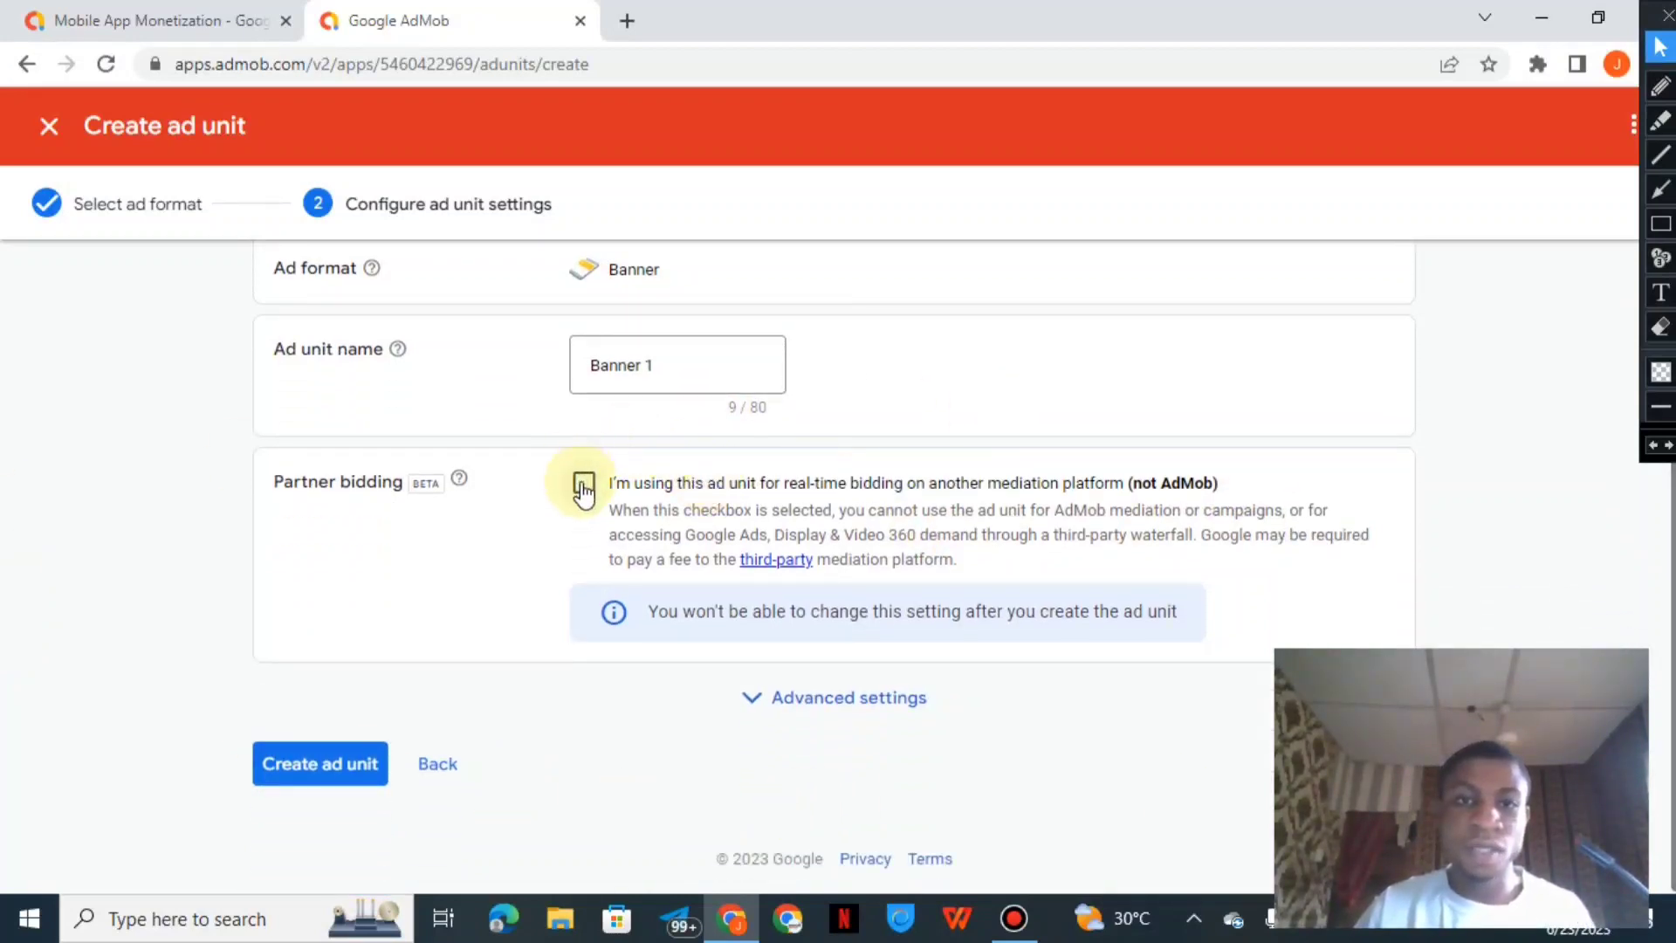
pyautogui.click(322, 769)
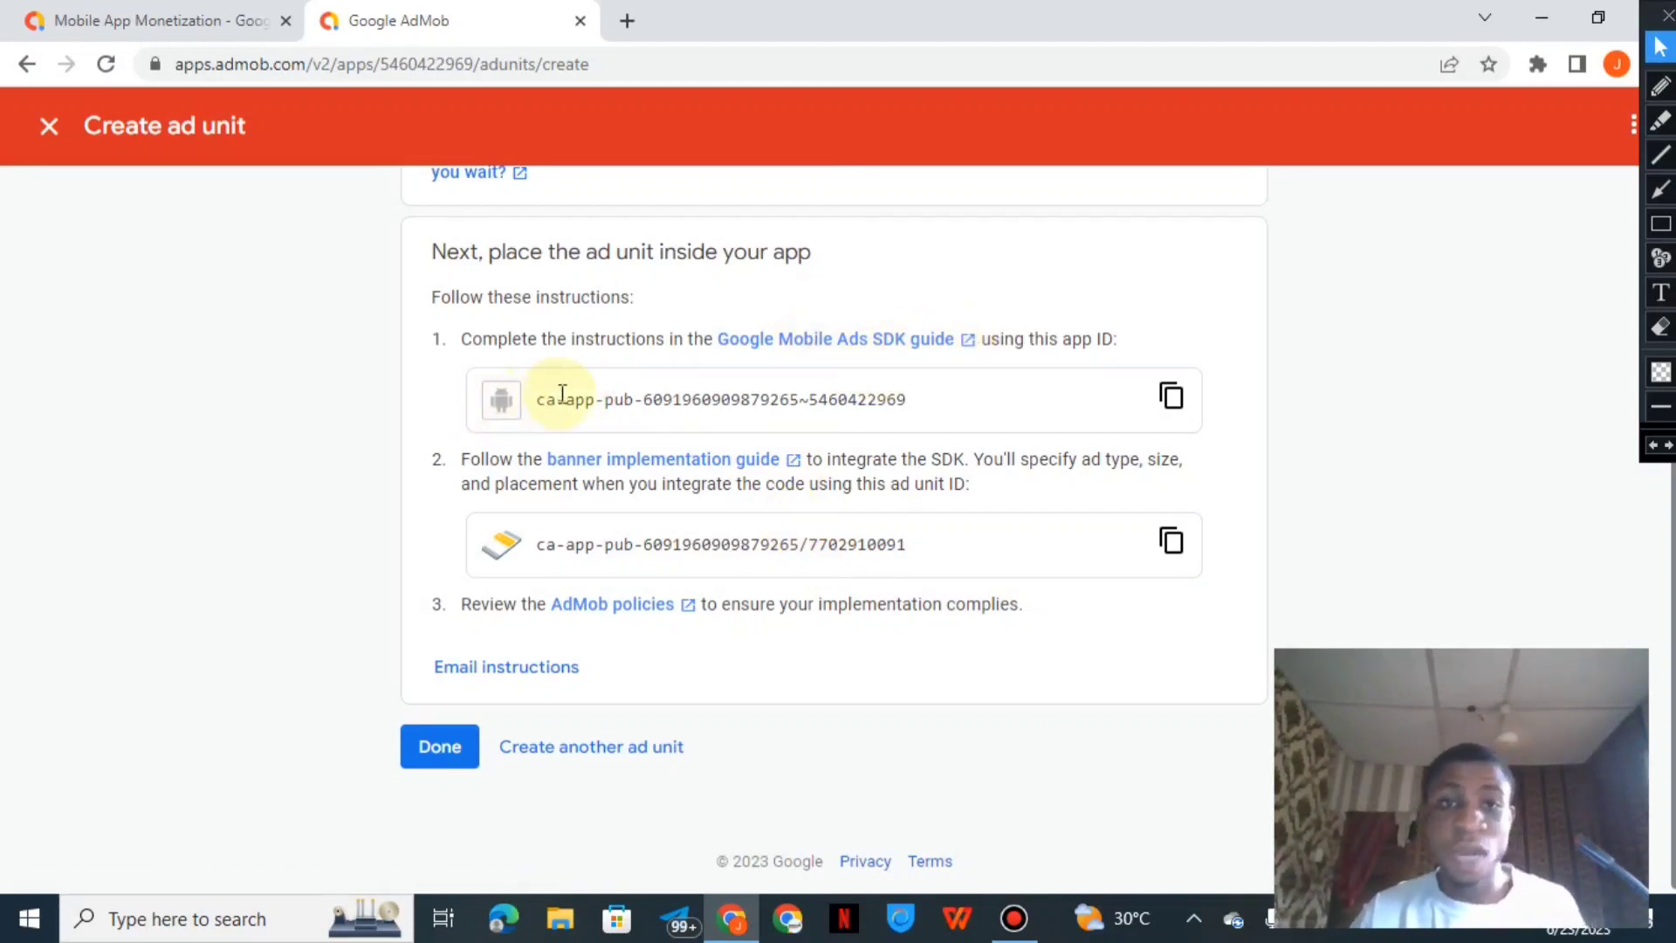
# - Examine the app ID and the ad unit ID in the instructions for placing the ad unit
pyautogui.moveTo(565, 399); pyautogui.dragTo(696, 399)
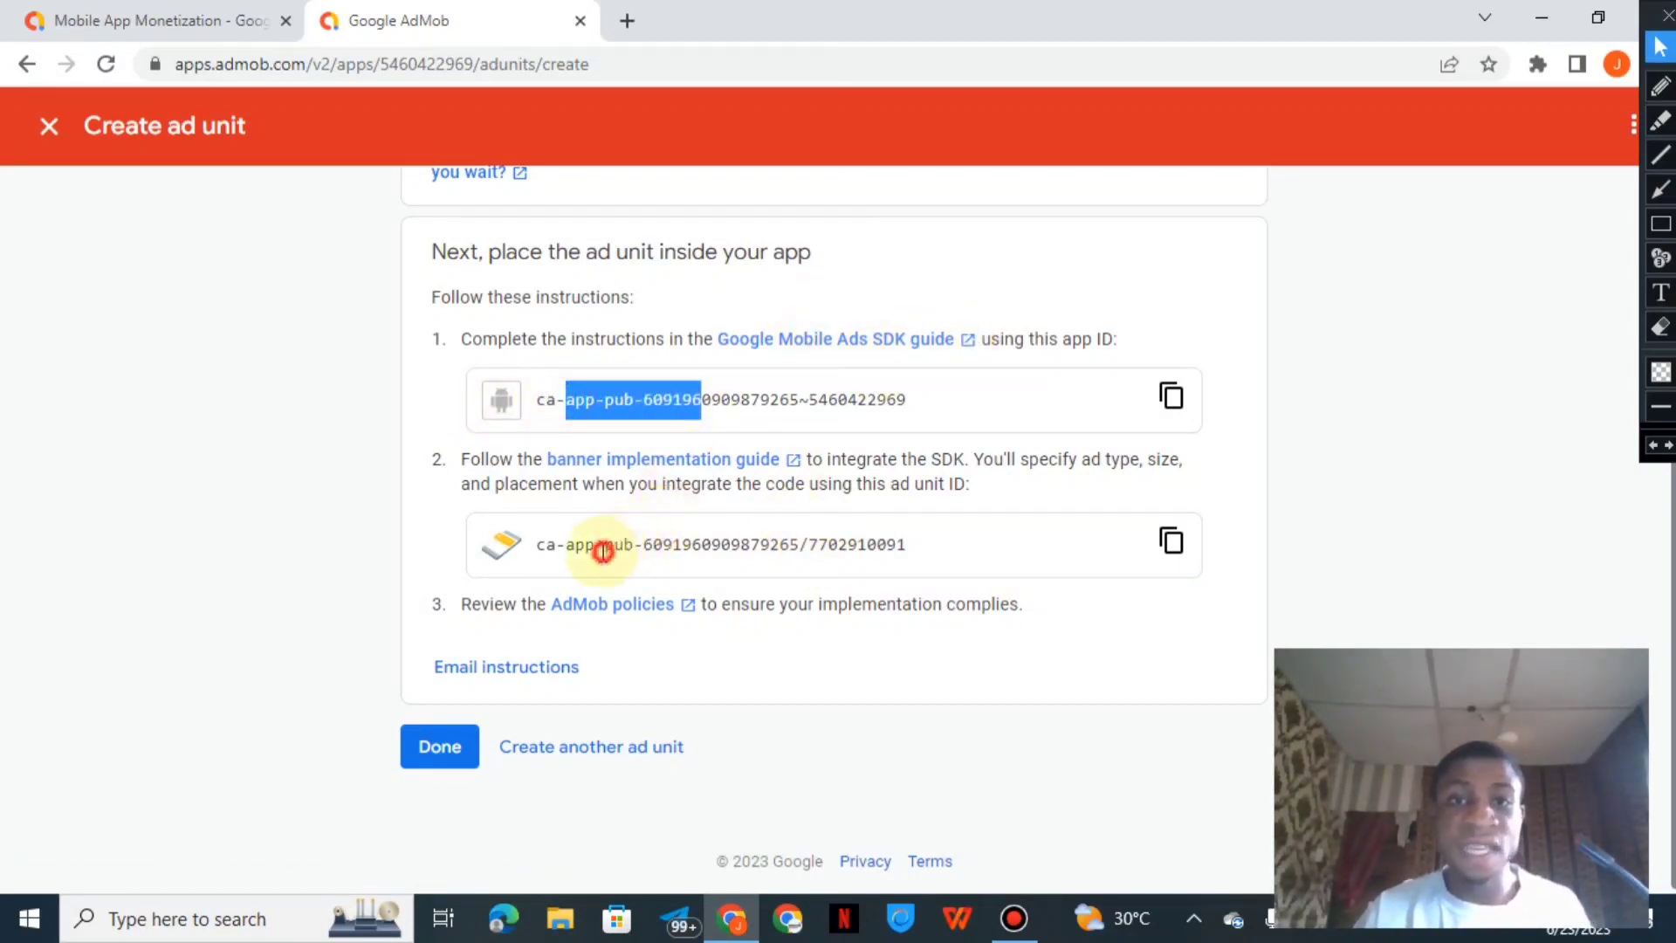
pyautogui.moveTo(603, 543); pyautogui.dragTo(794, 536)
pyautogui.click(1300, 625)
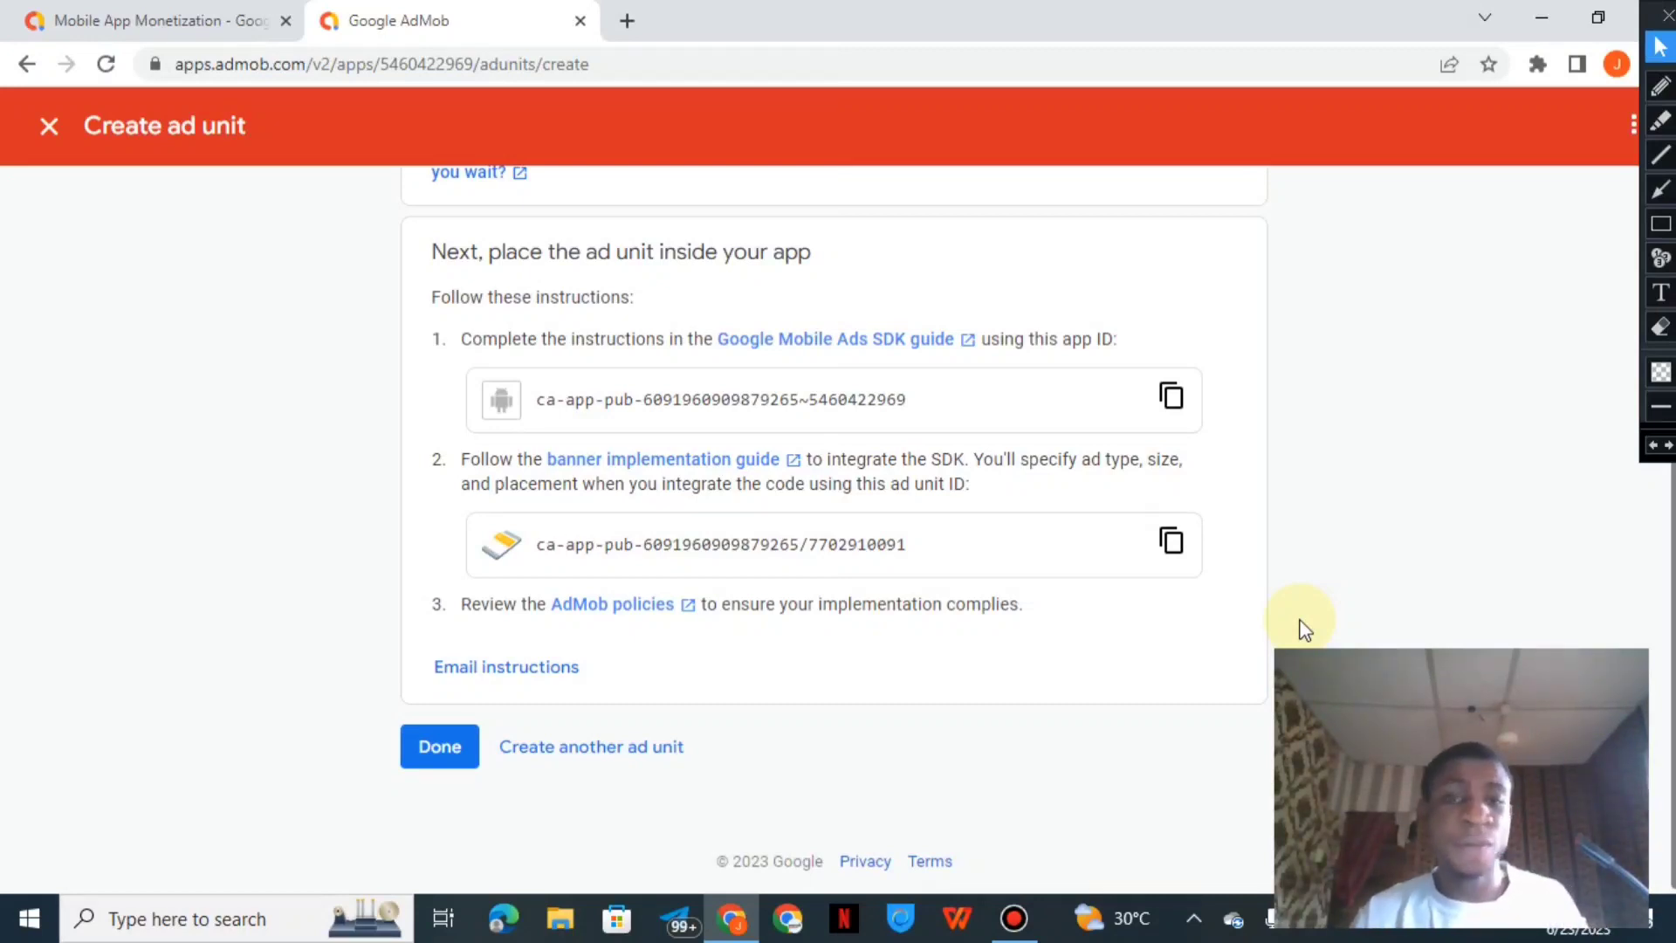
pyautogui.scroll(2, 1654, 498)
# - Open adsense.google.com in a new browser tab
pyautogui.hotkey('ctrl', 't')
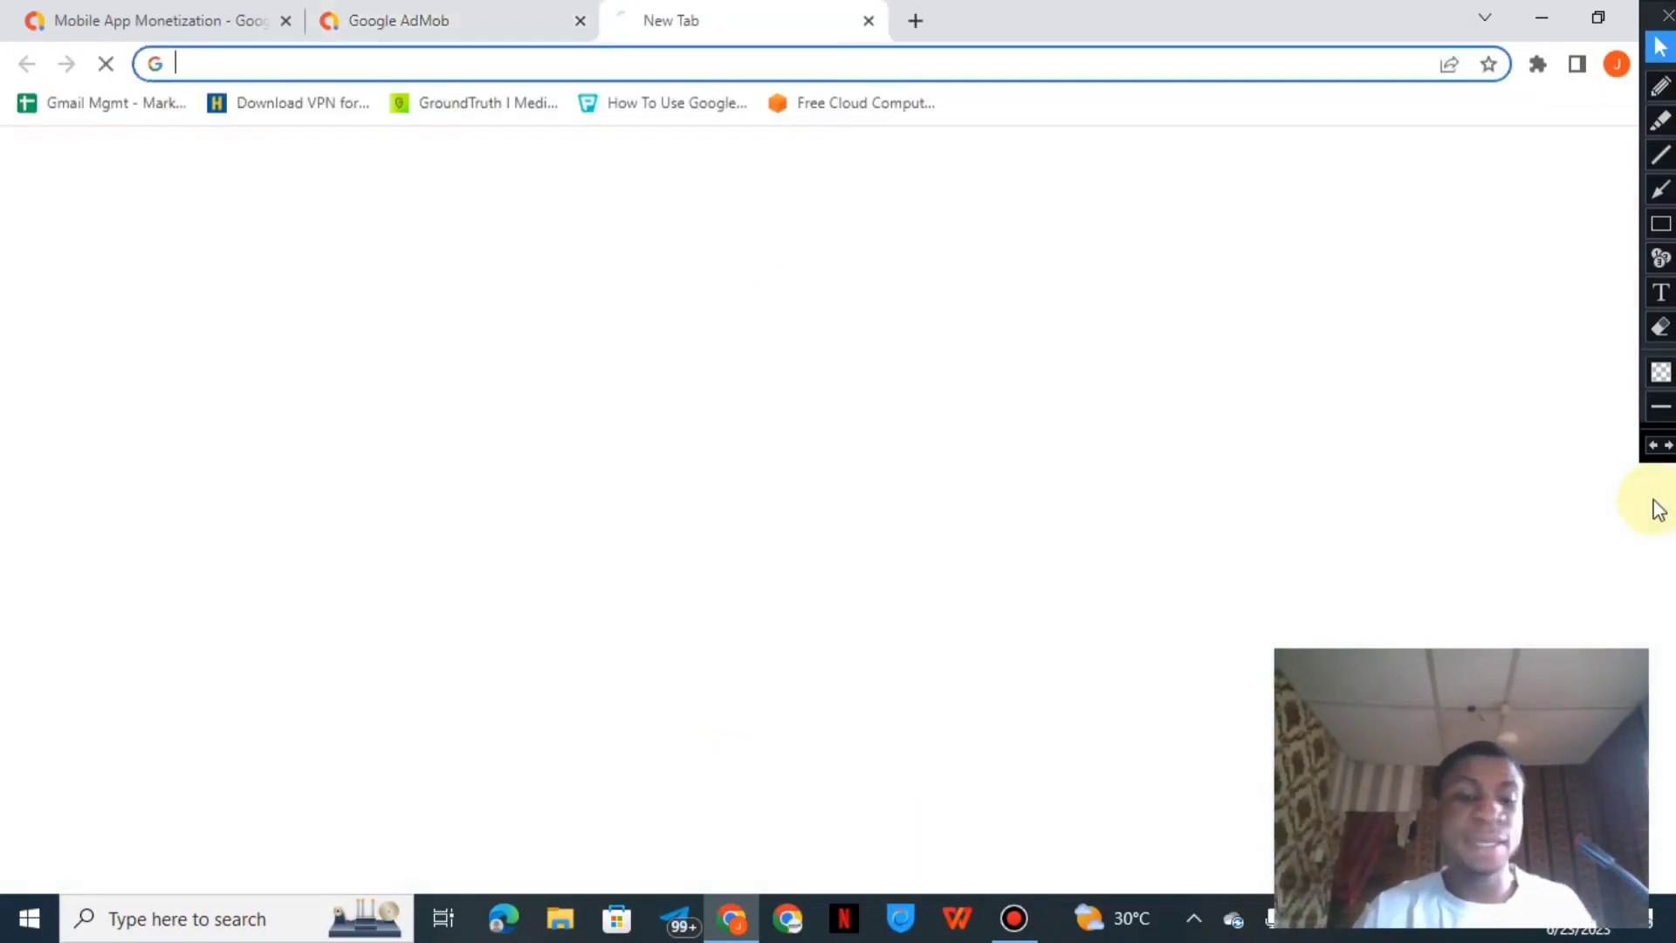
pyautogui.write('ads')
pyautogui.press('BackSpace')
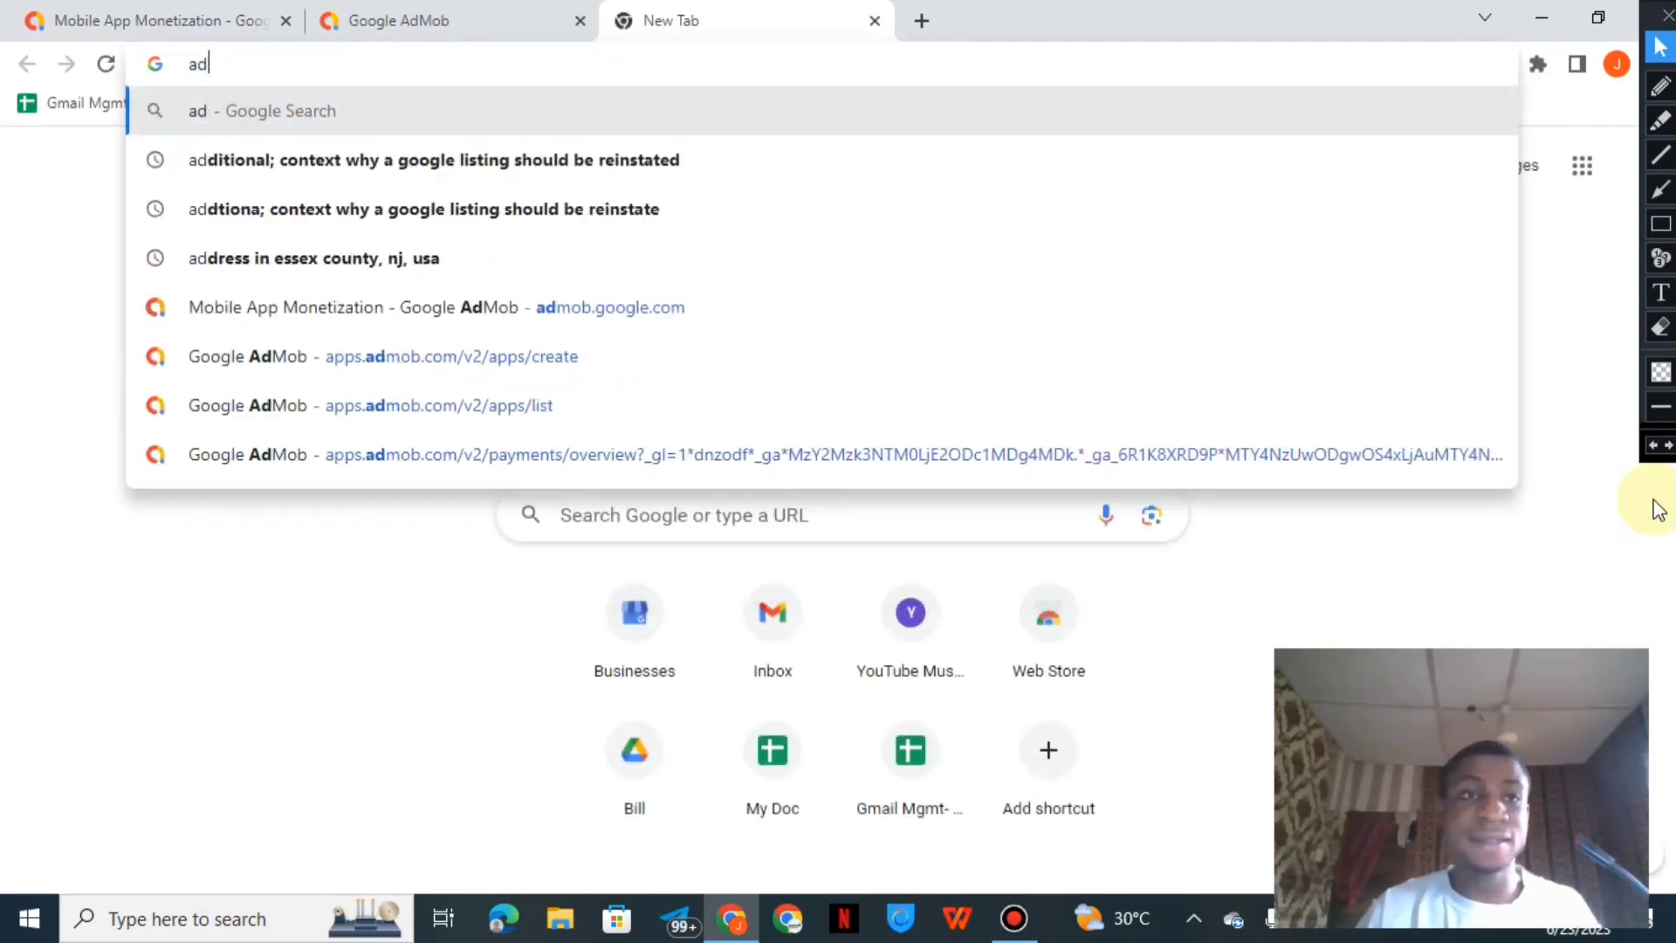
pyautogui.write('sense.google.co')
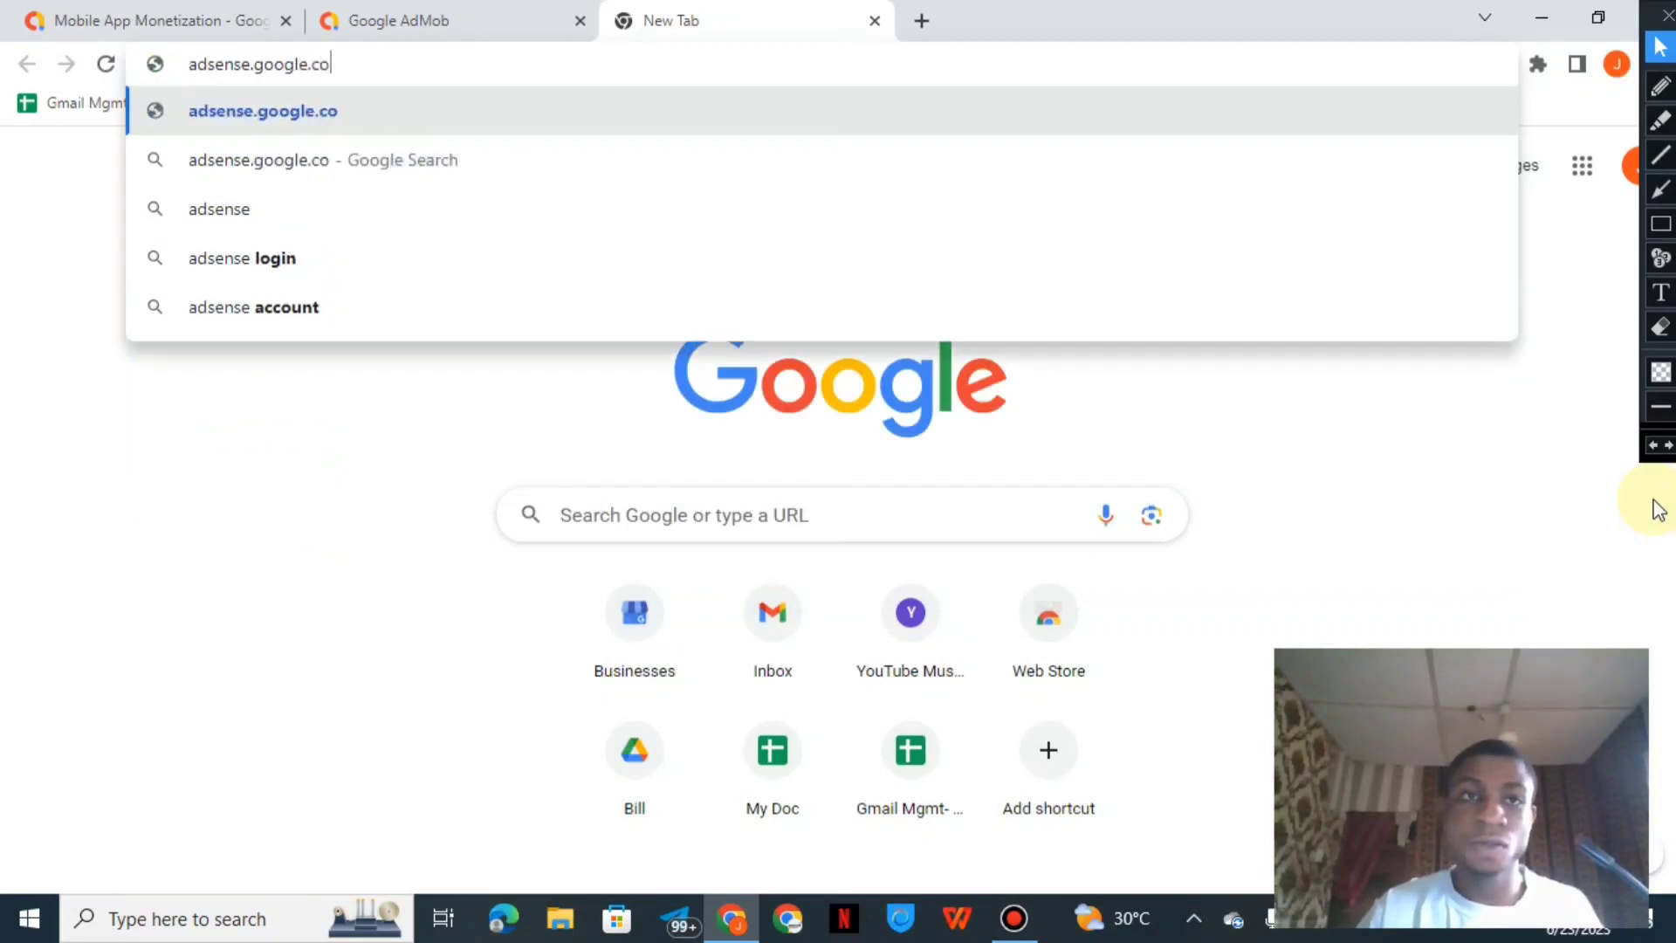
pyautogui.write('m')
pyautogui.press('Return')
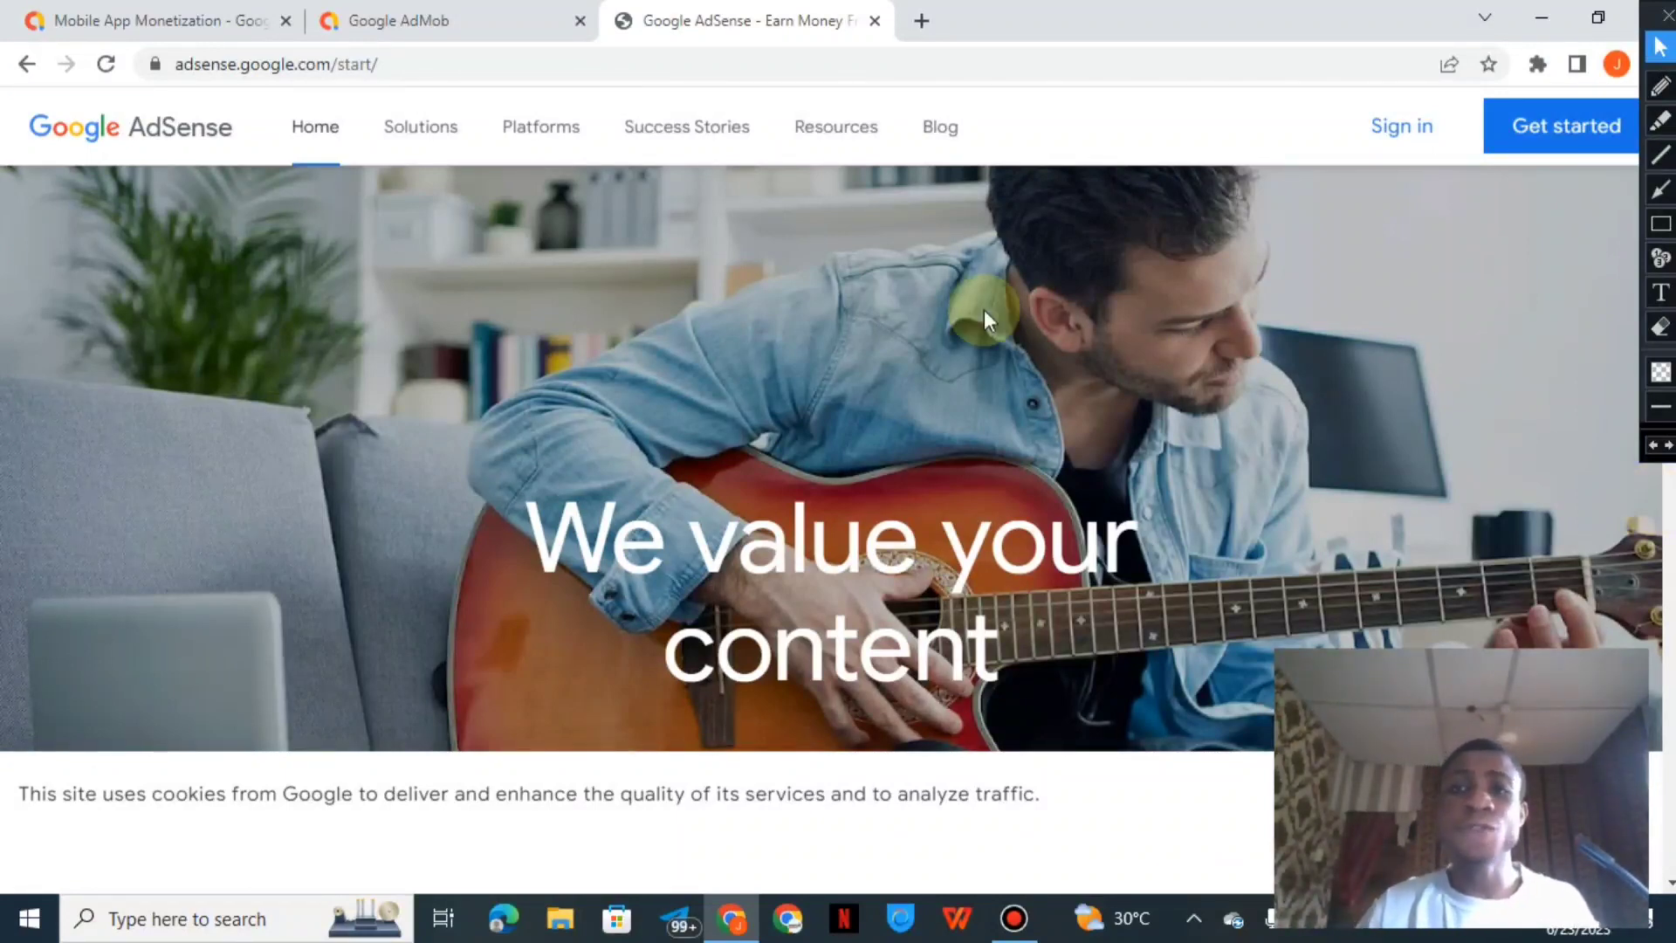
# - Get started with AdSense using the existing Google account to reach the AdSense home page
pyautogui.moveTo(689, 5)
pyautogui.middleClick(690, 166)
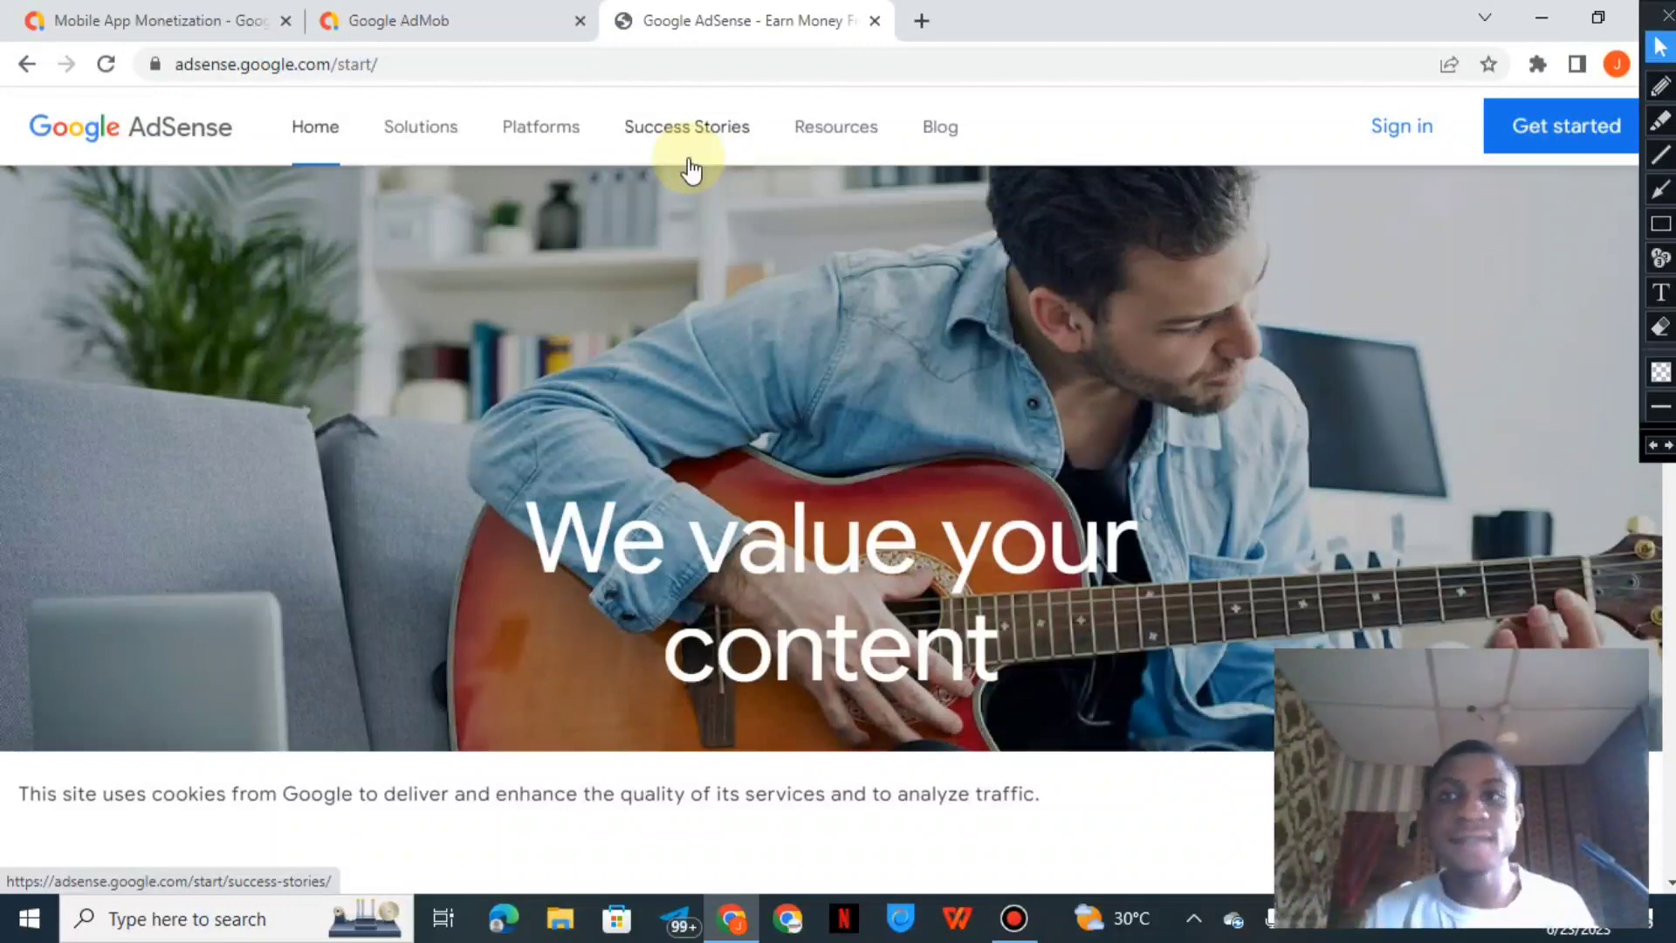
pyautogui.click(1561, 141)
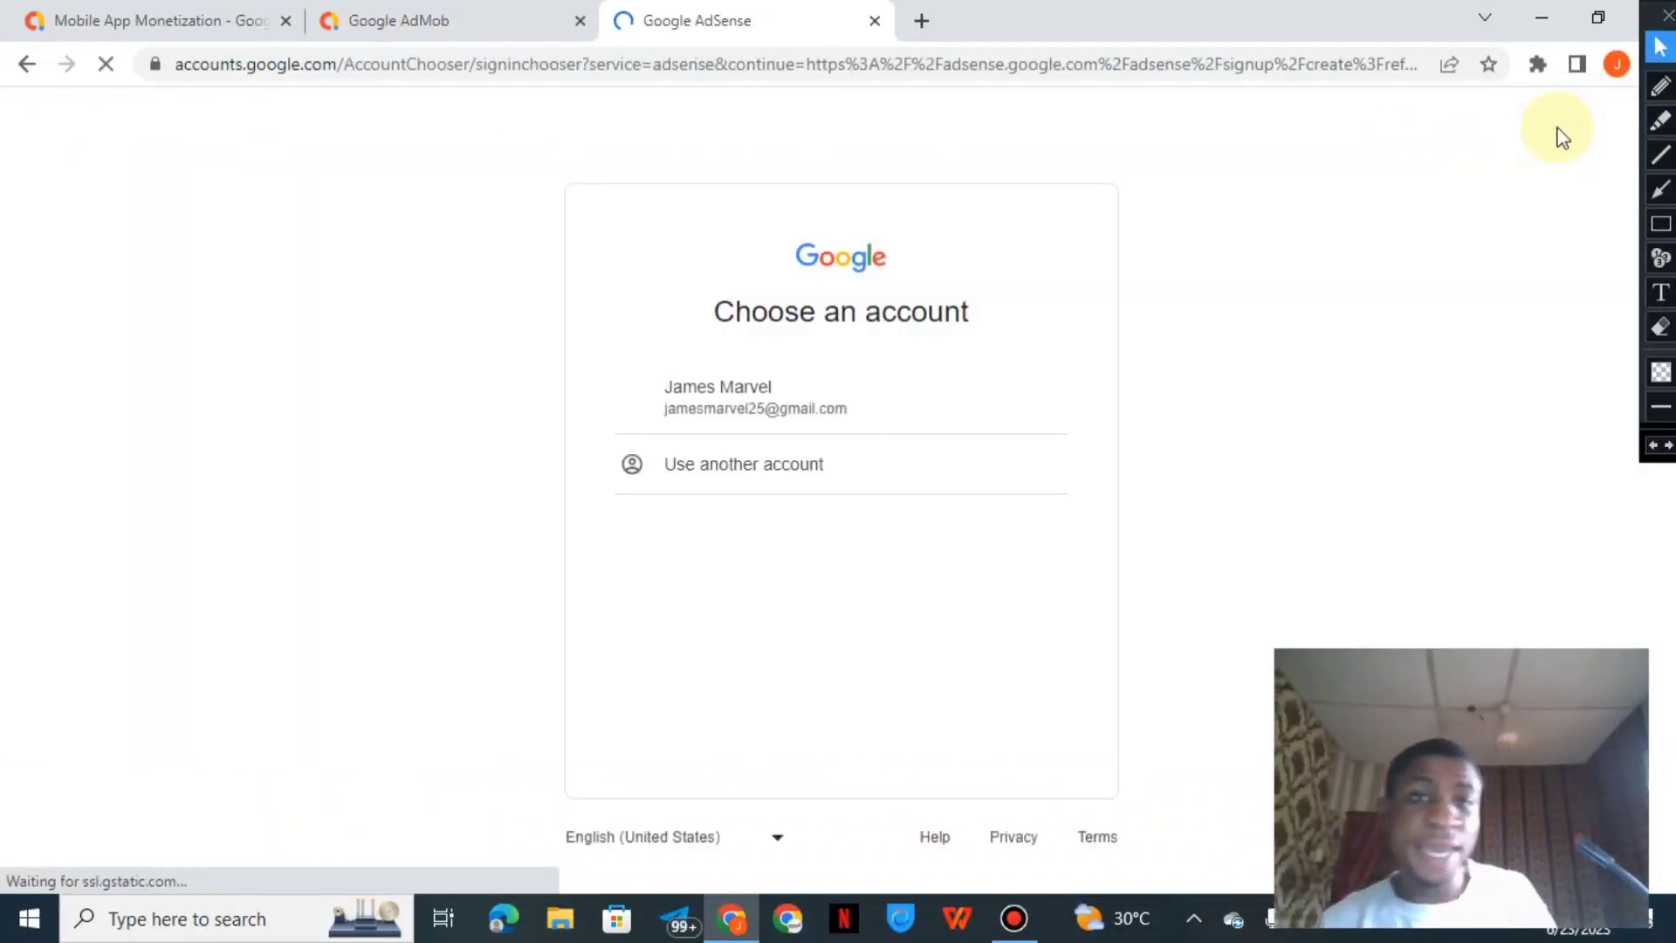
pyautogui.click(803, 386)
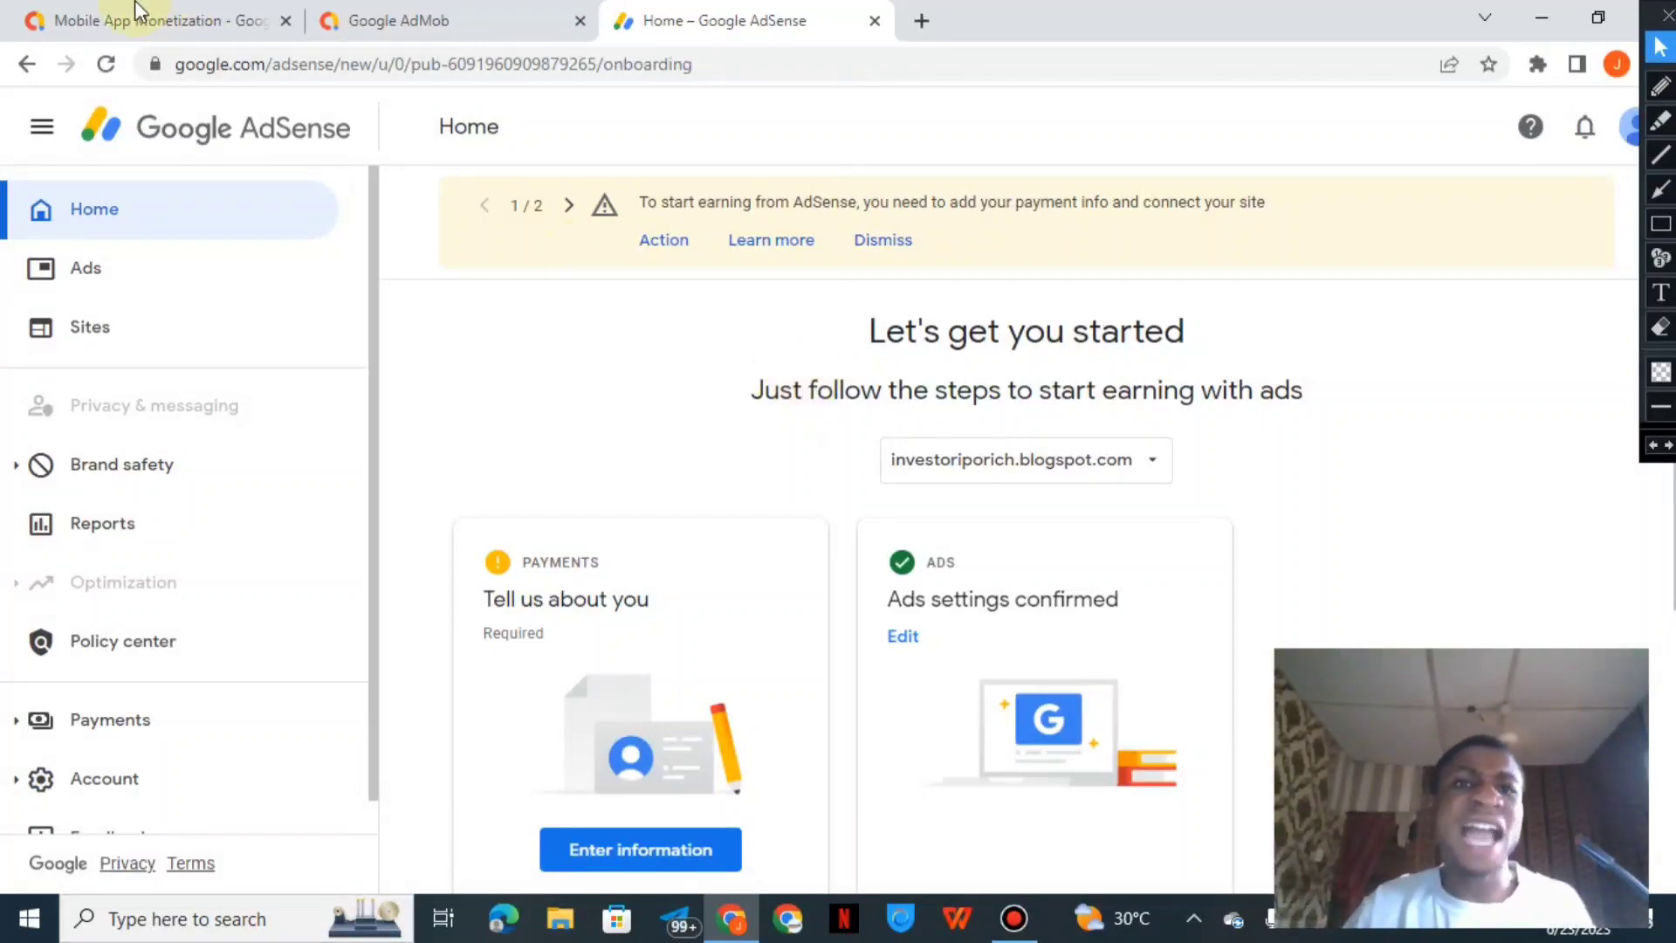
# - Return to AdMob and finish the ad unit creation to reach the Iporich ad units list
pyautogui.click(263, 16)
pyautogui.click(371, 11)
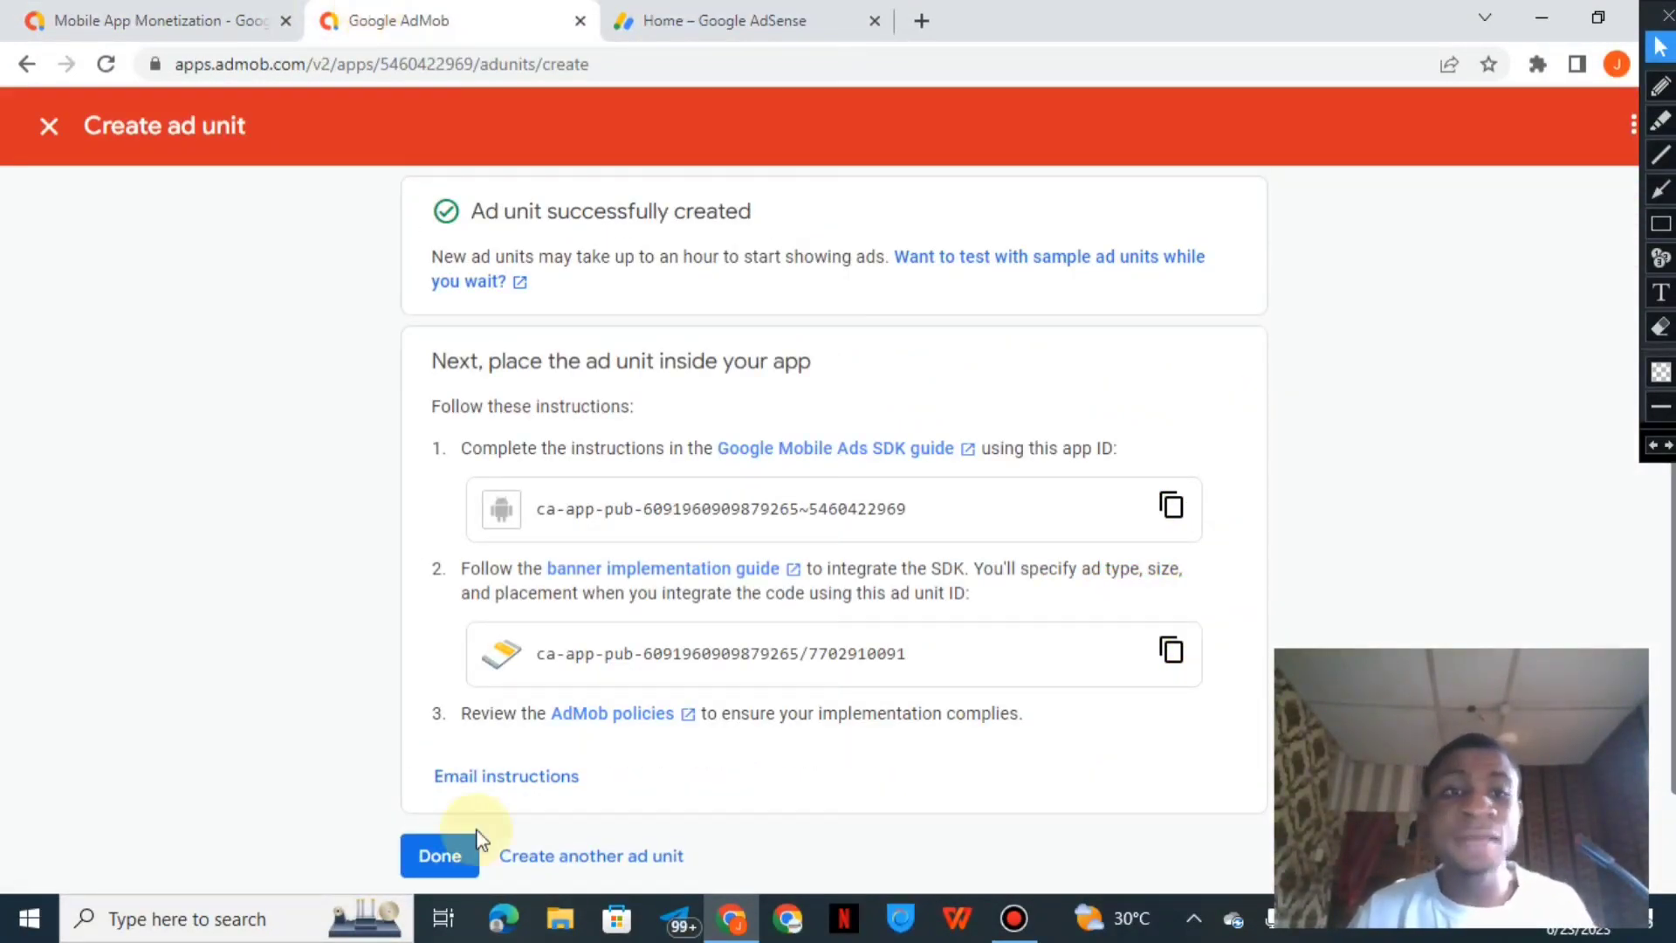
pyautogui.click(449, 856)
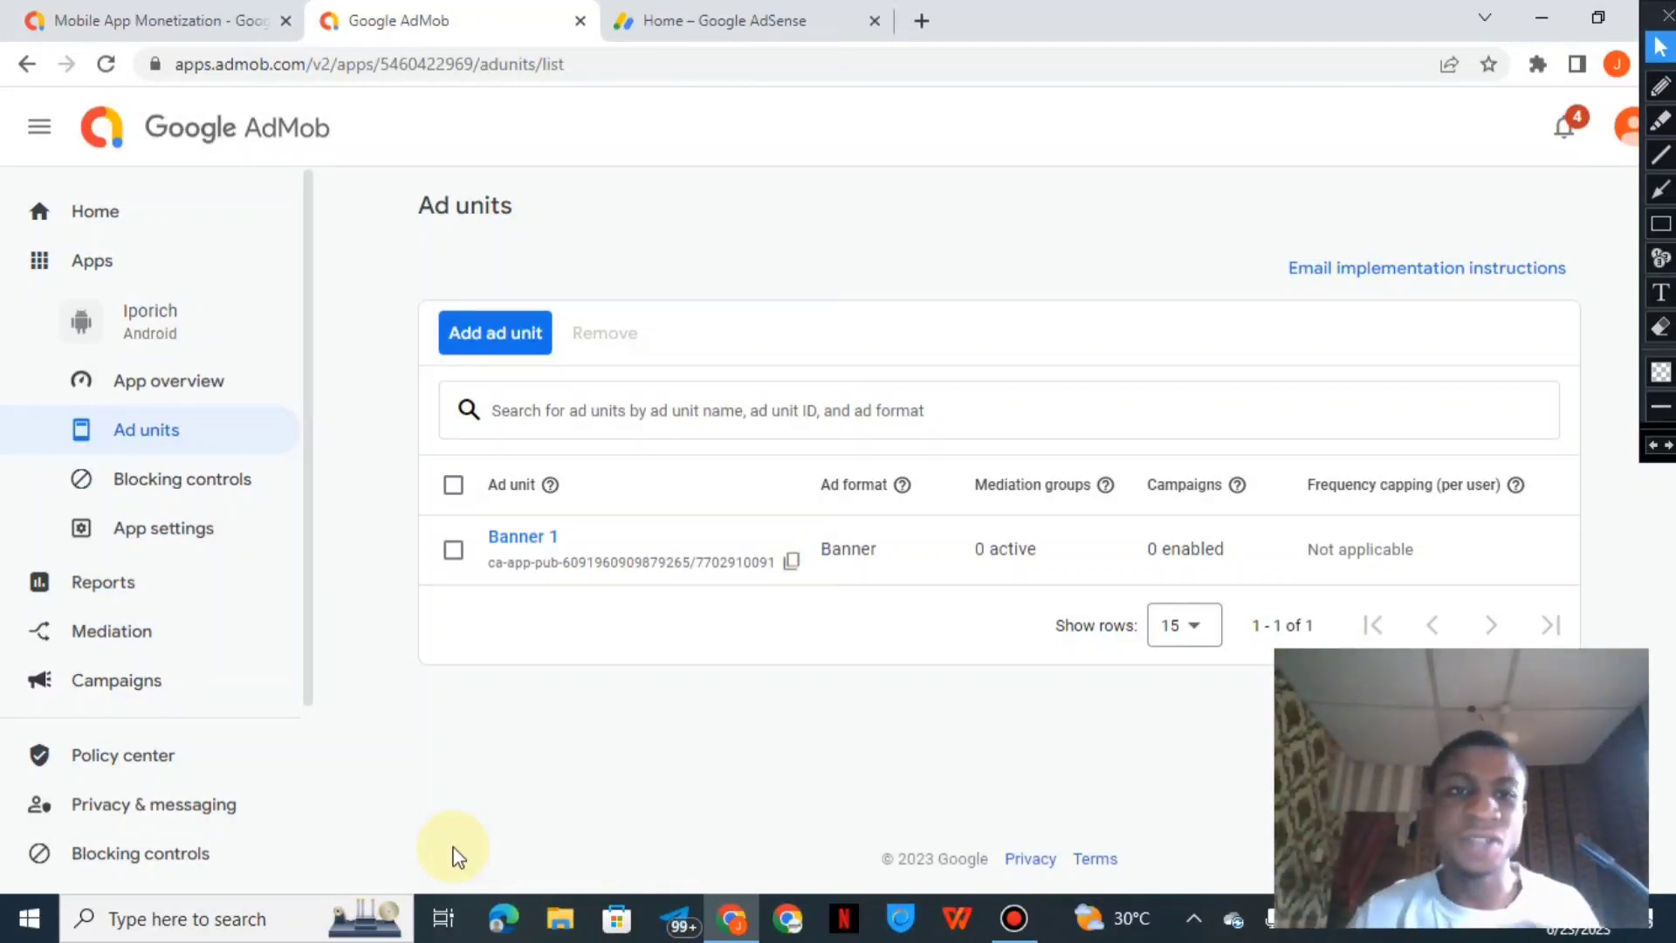
# - Switch to AdSense and open its payments info page
pyautogui.click(684, 21)
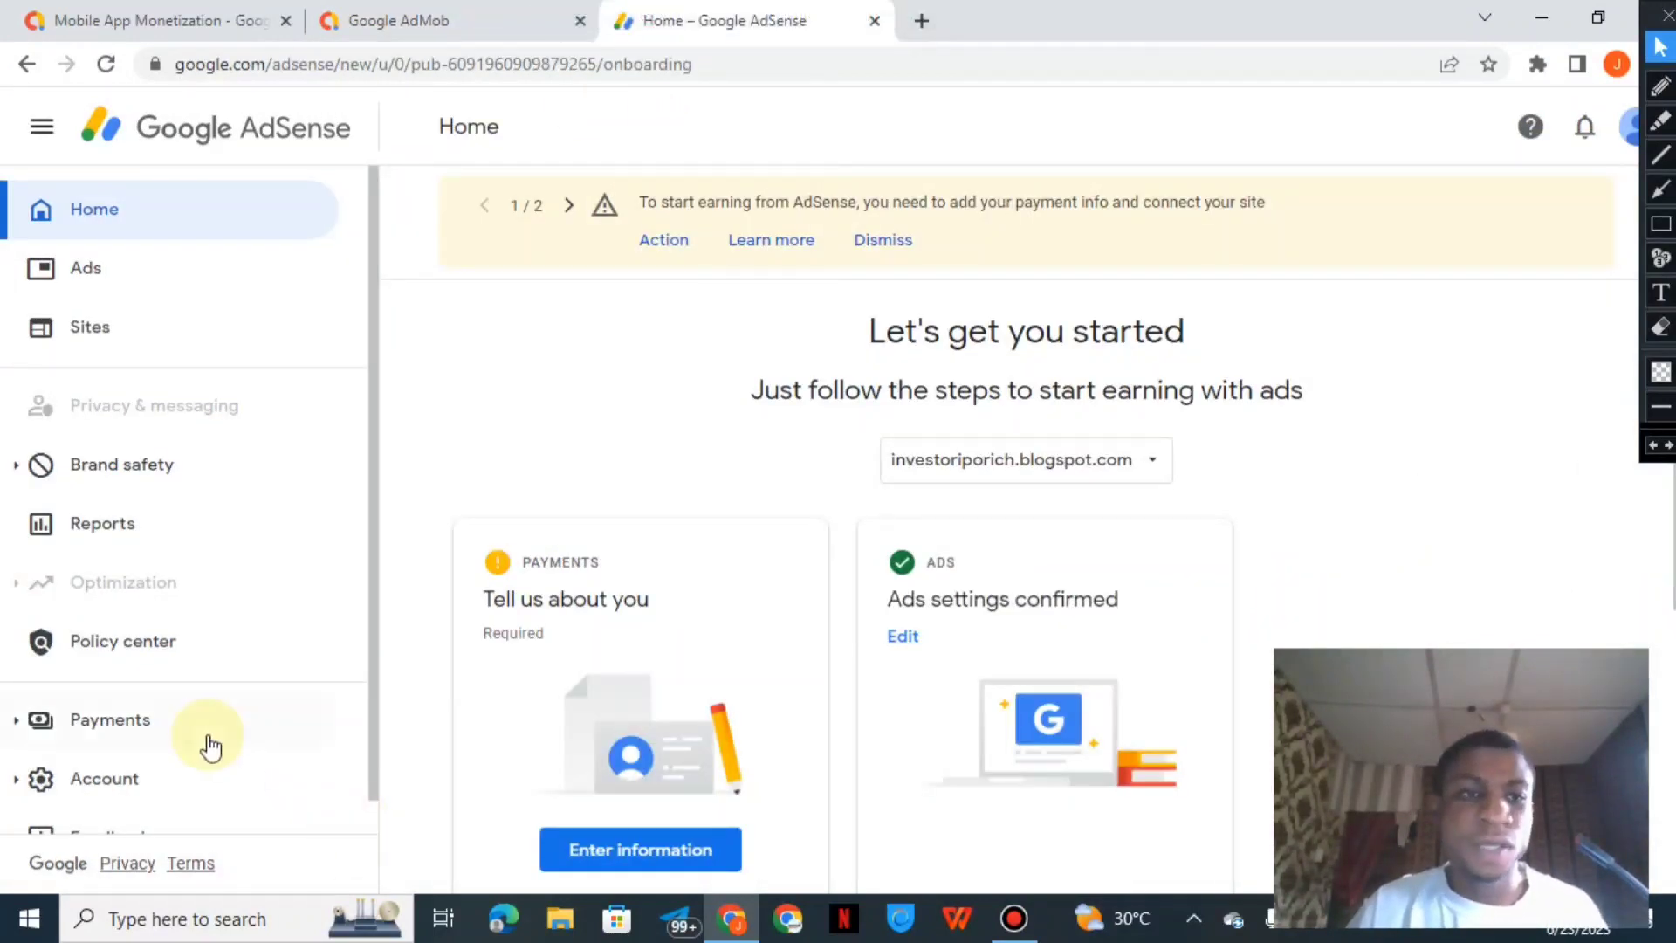
pyautogui.click(103, 736)
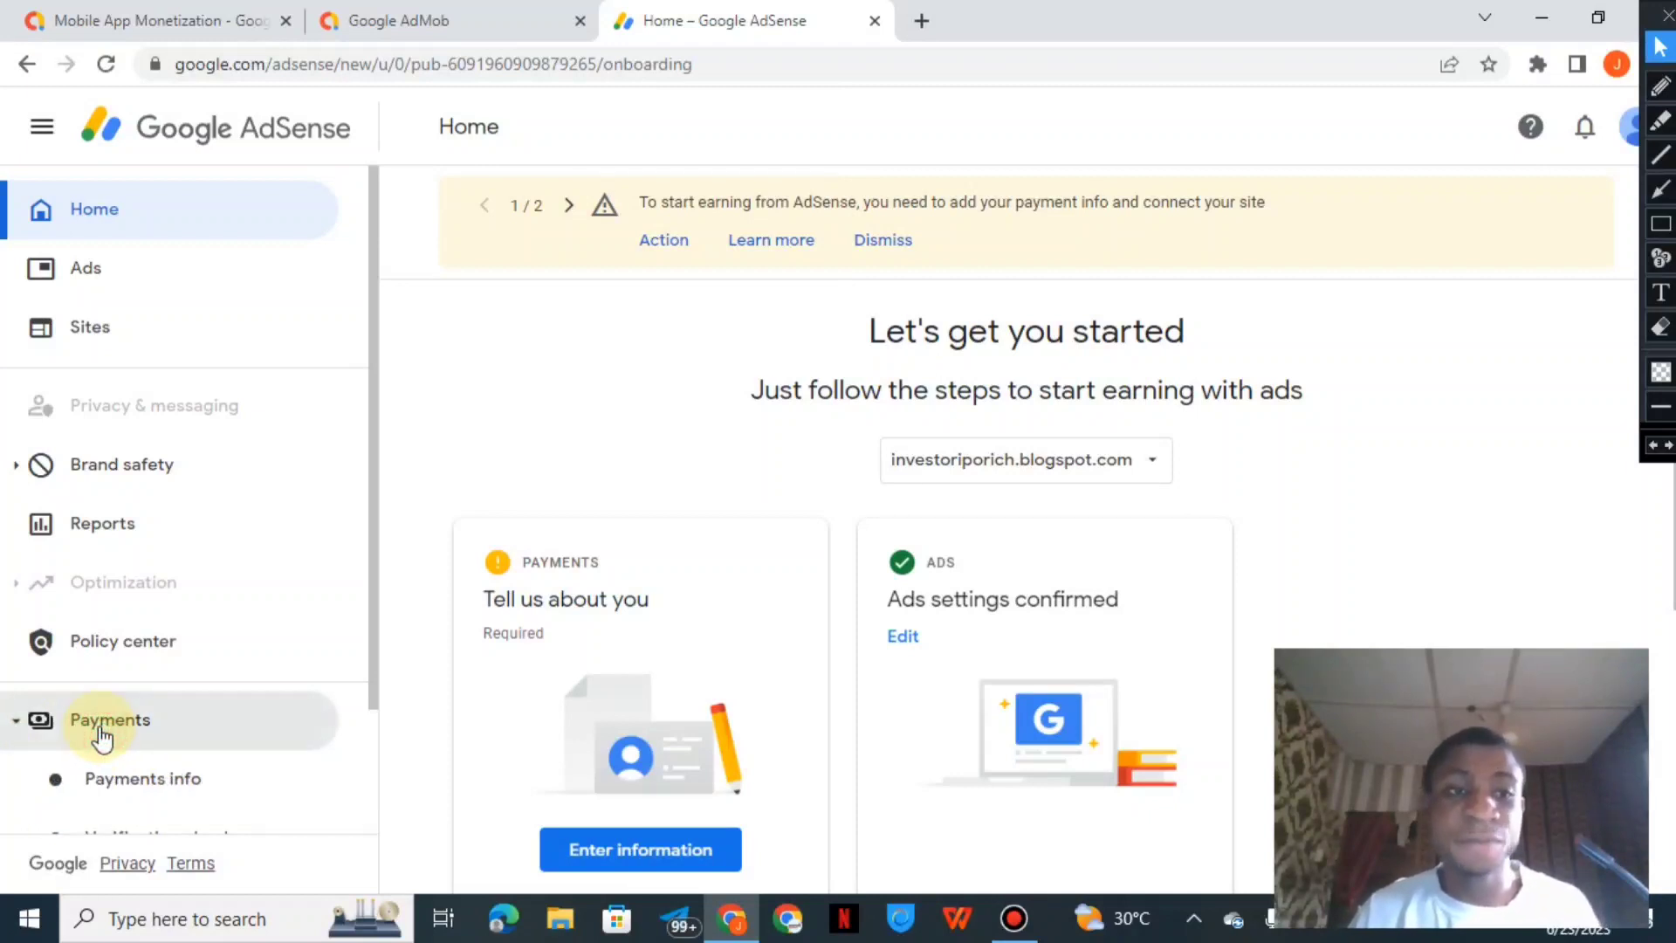
pyautogui.click(138, 781)
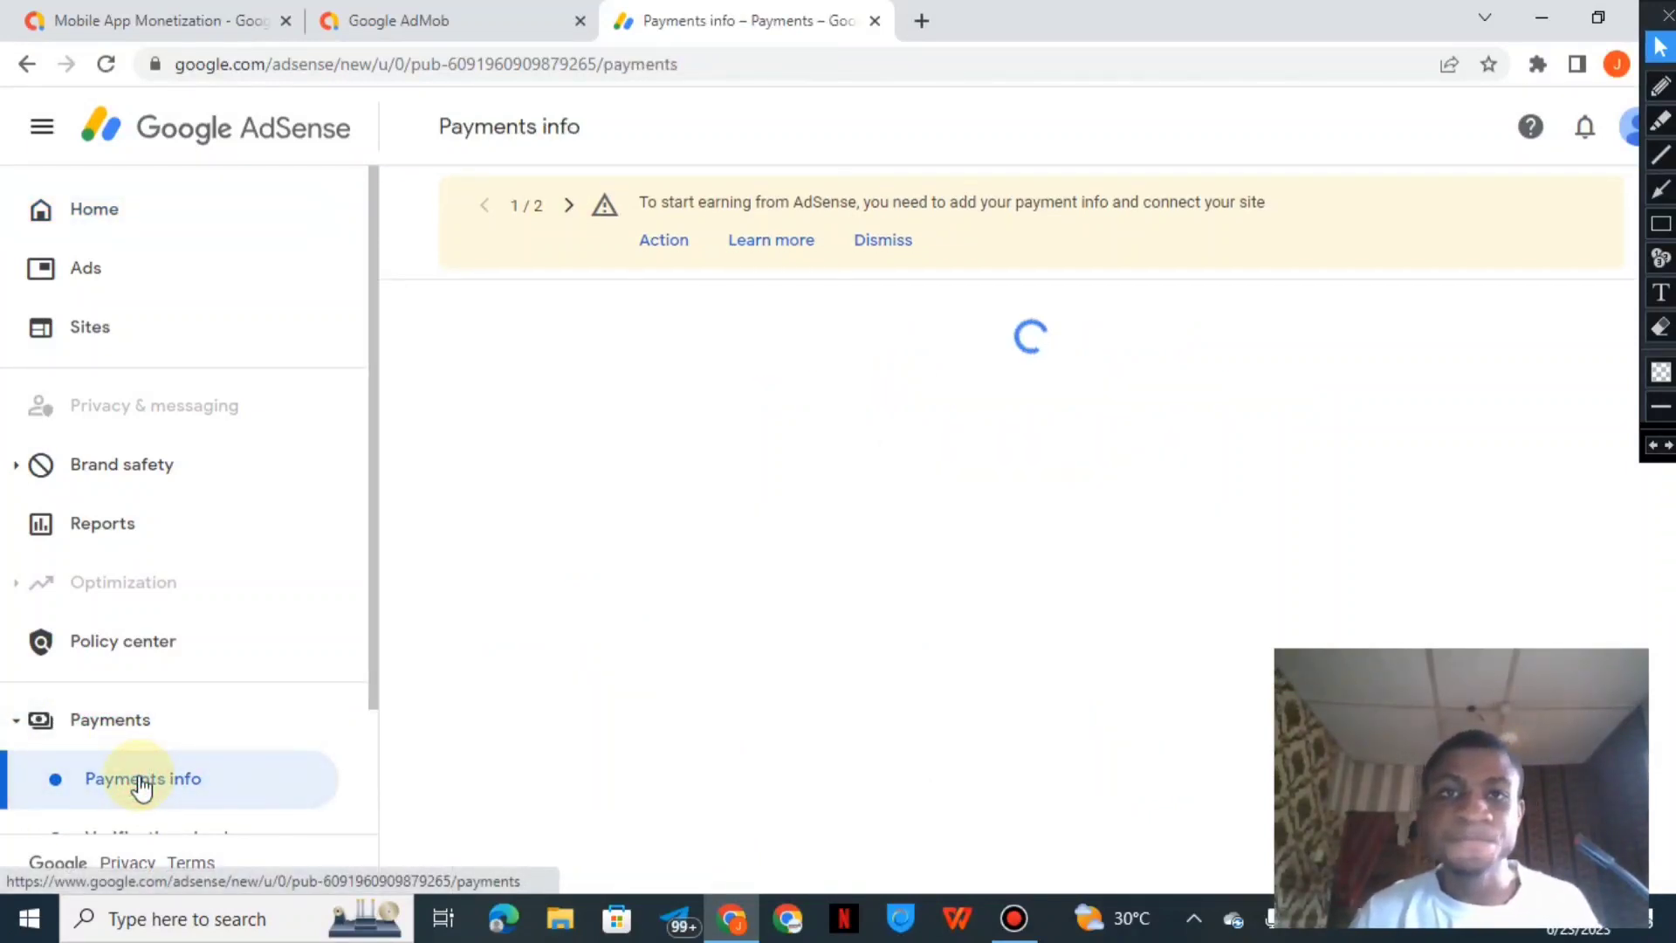
# - Open the AdMob payments page and compare it with the AdSense payments info page
pyautogui.click(421, 16)
pyautogui.scroll(-3, 314, 375)
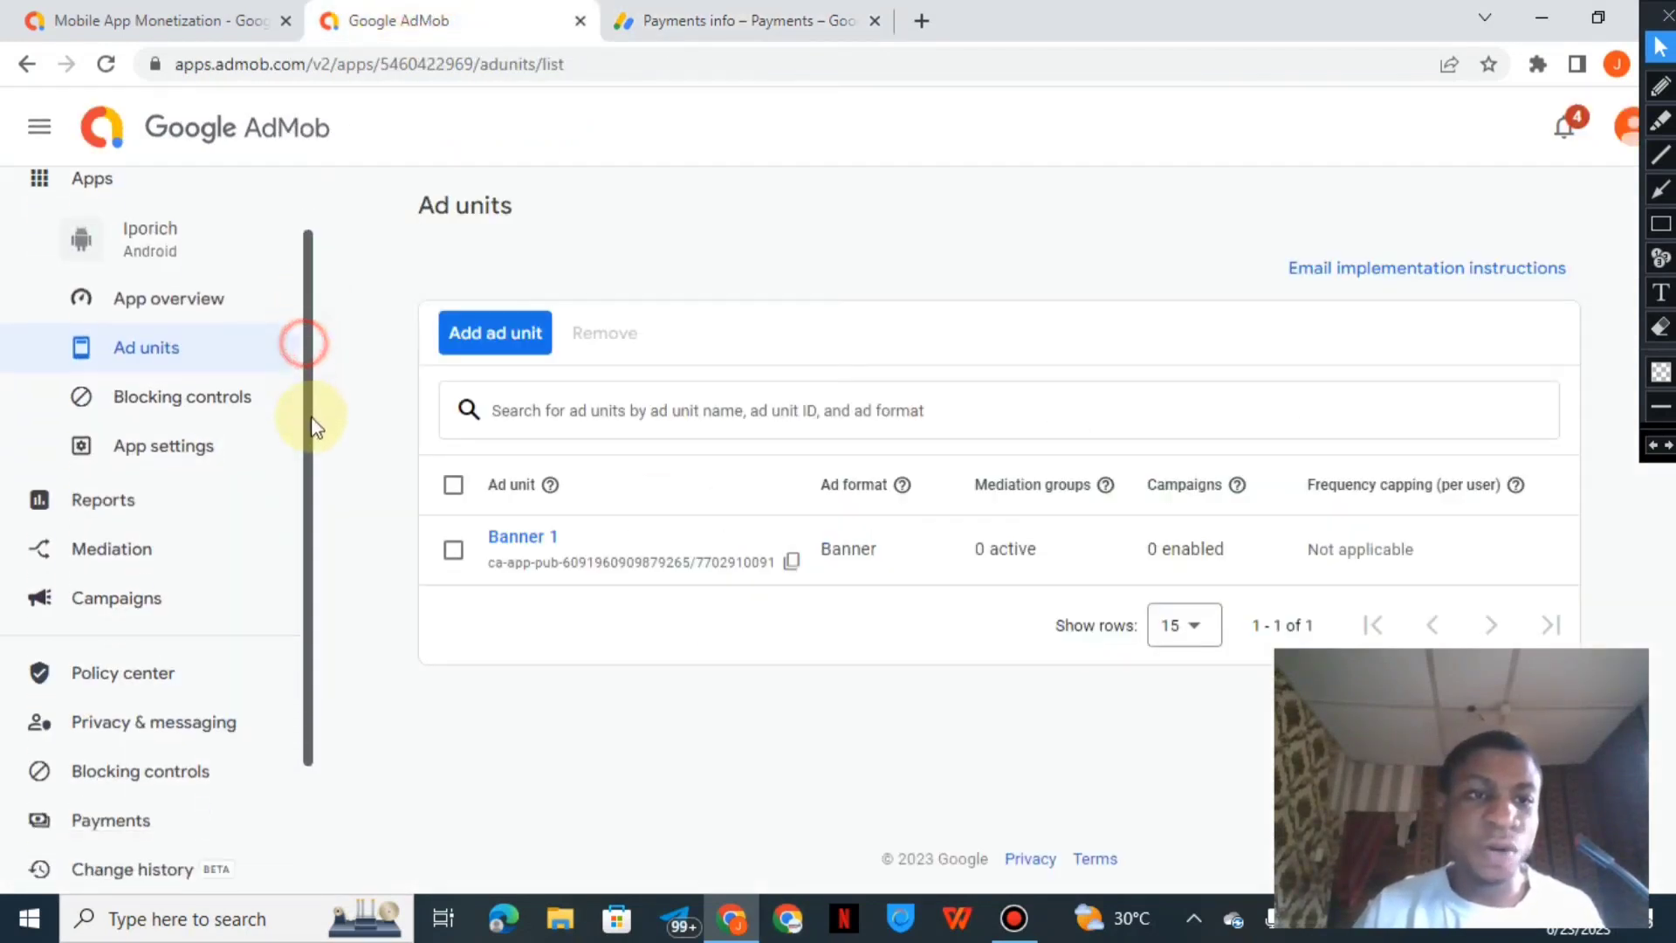
pyautogui.click(147, 656)
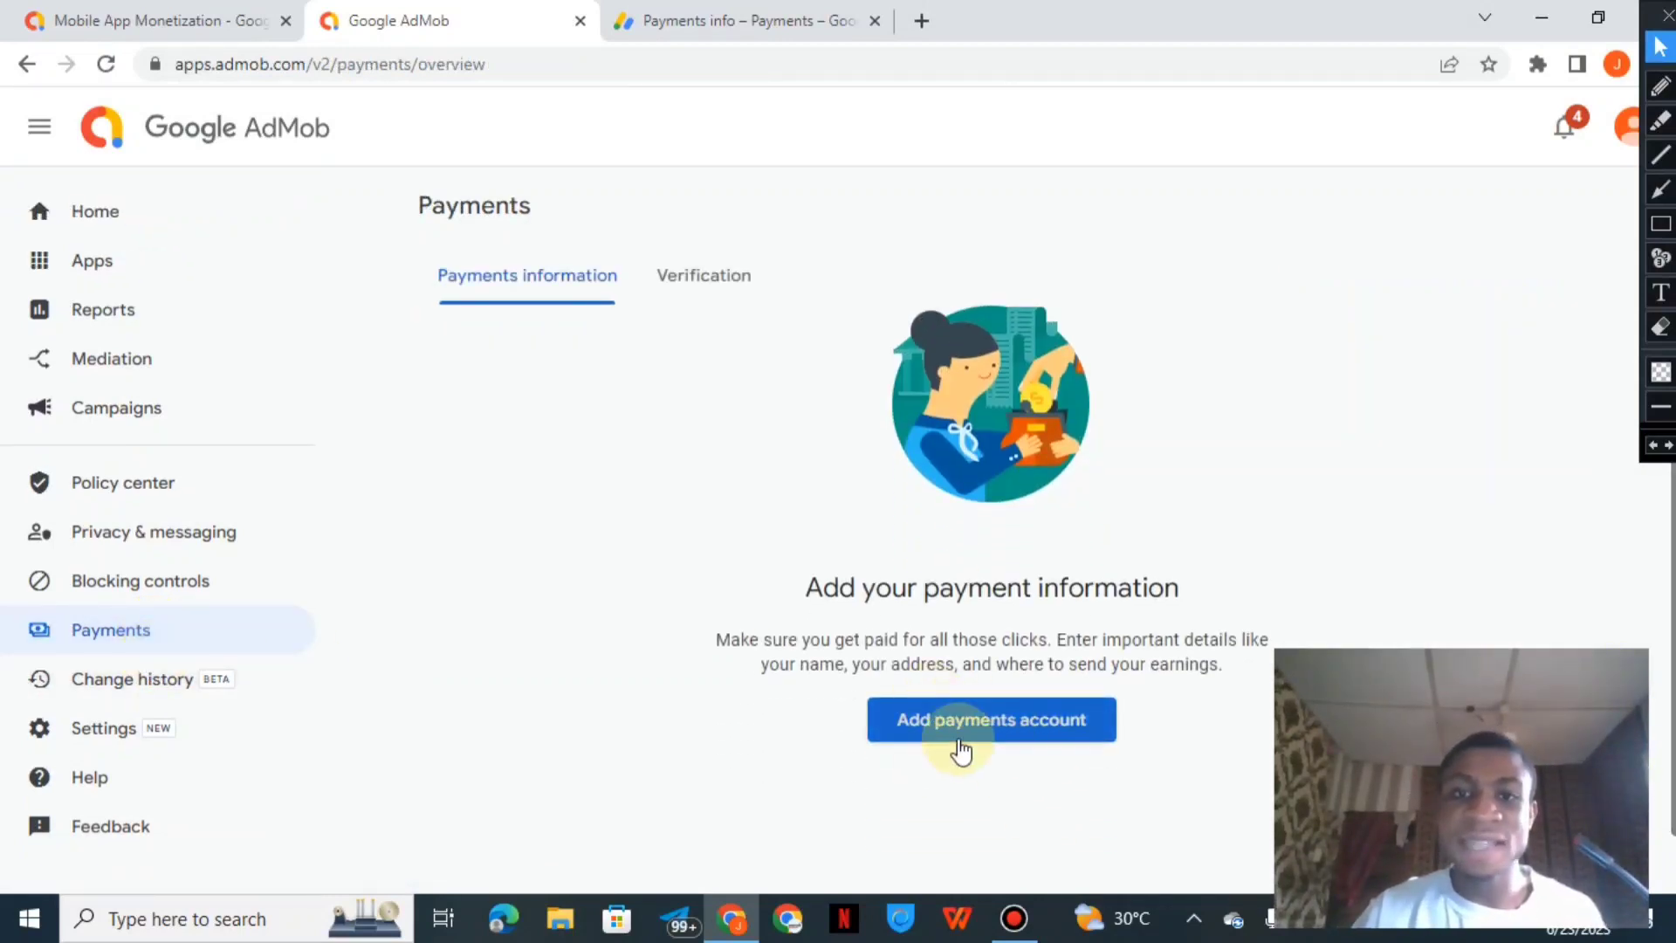
pyautogui.click(741, 20)
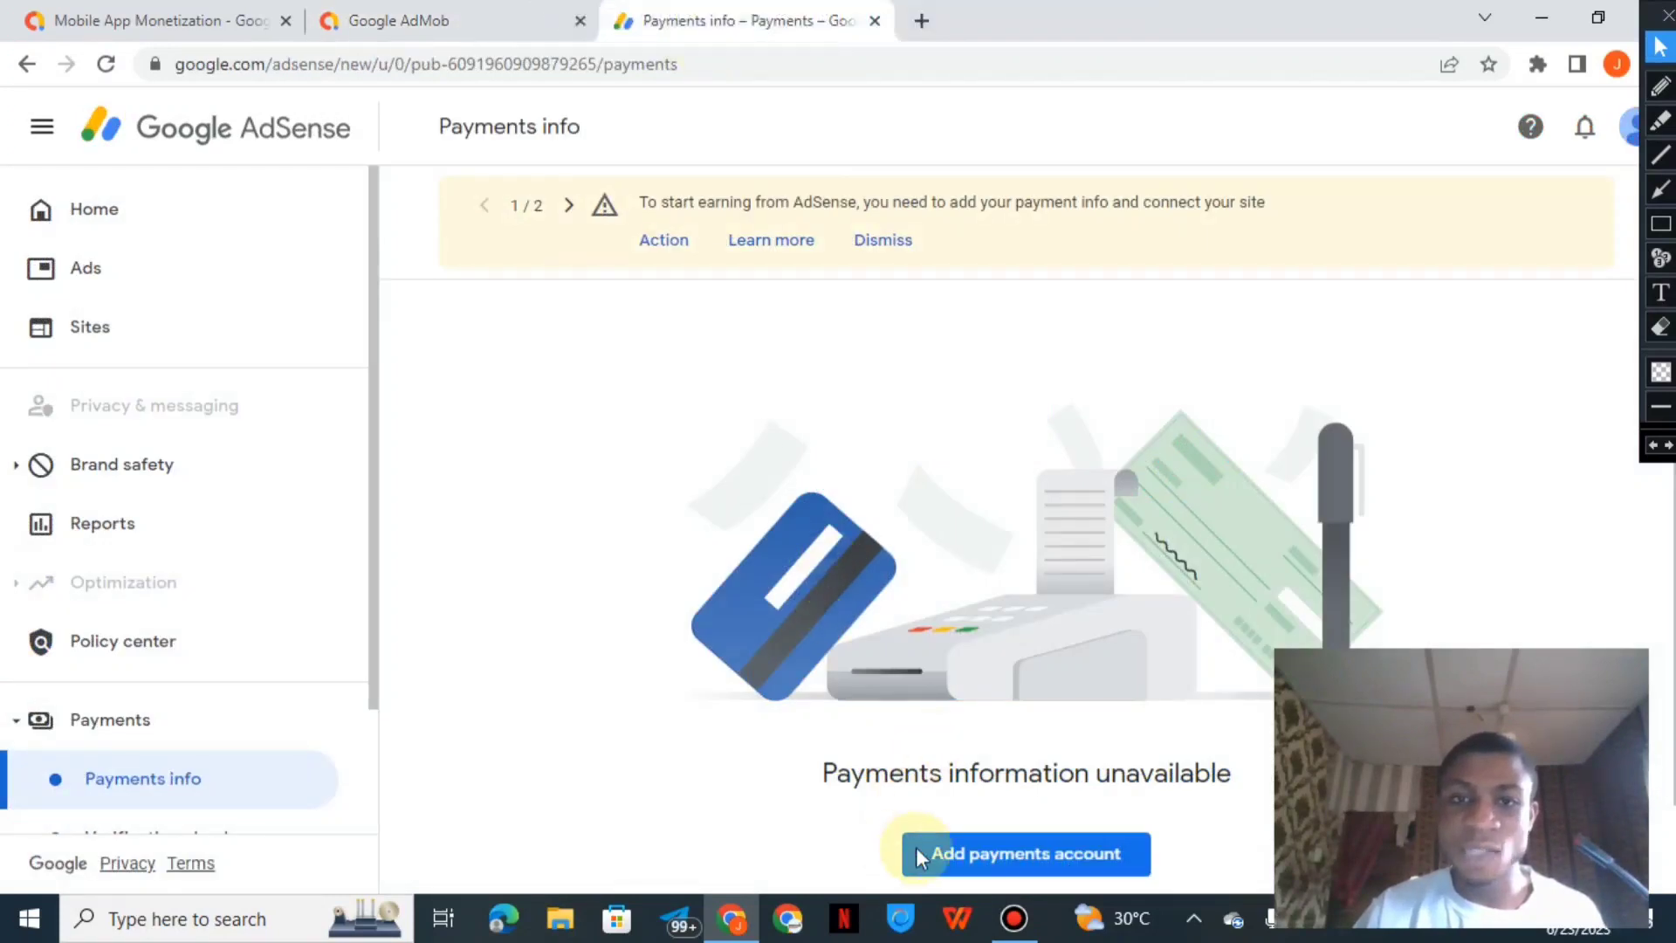
pyautogui.click(527, 13)
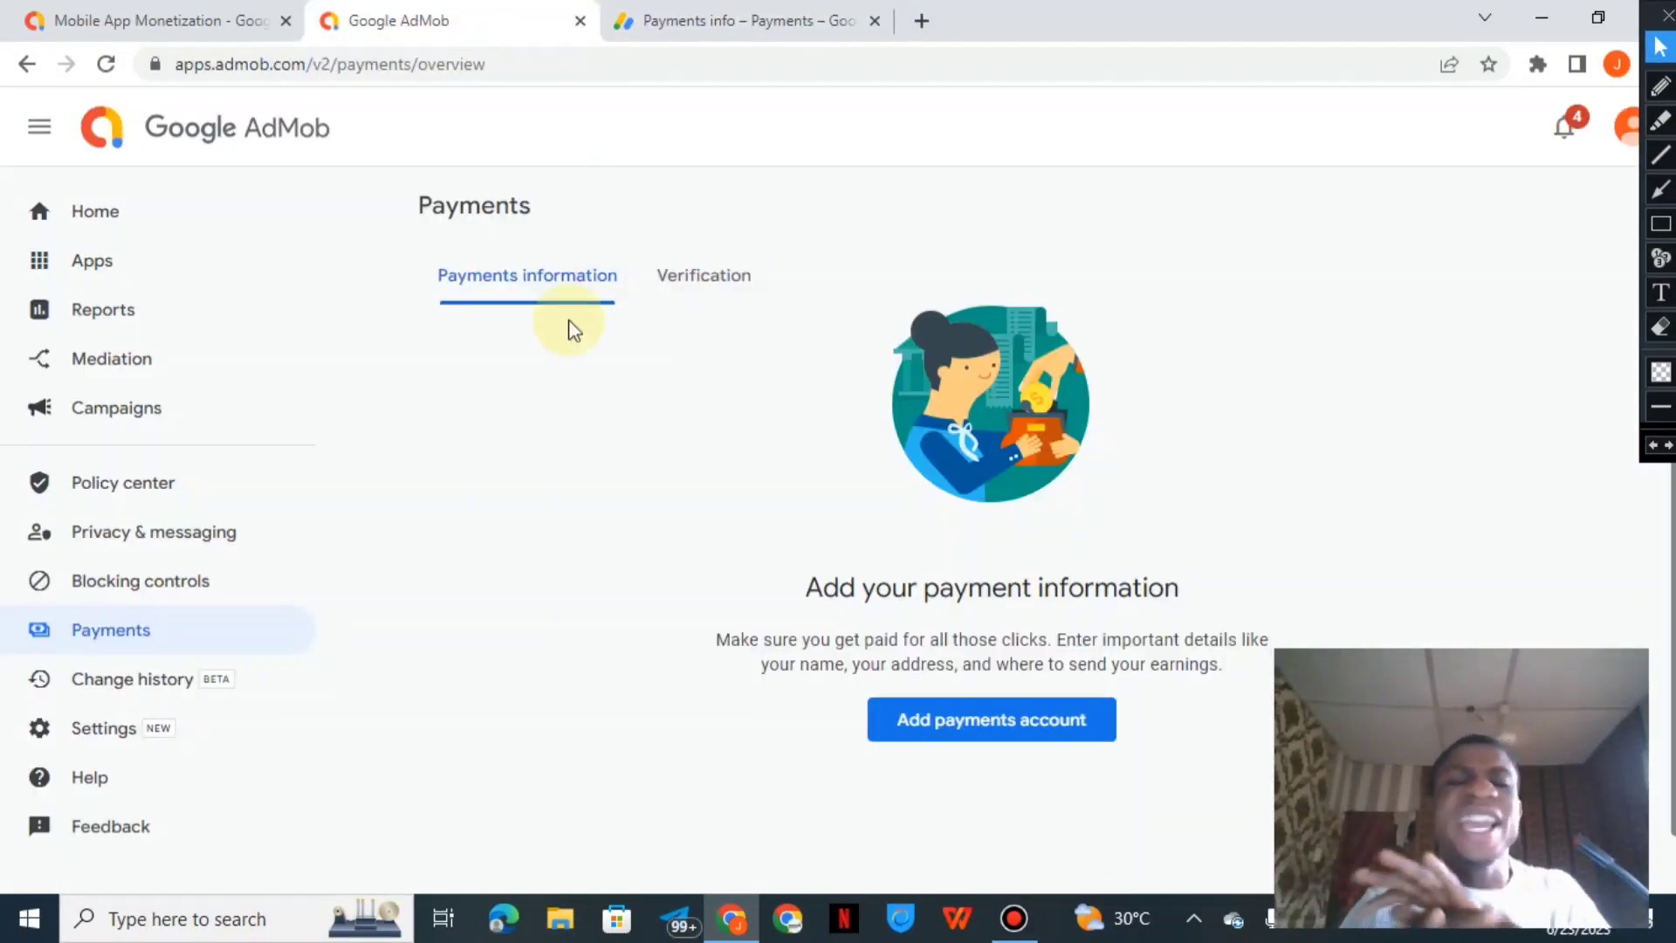